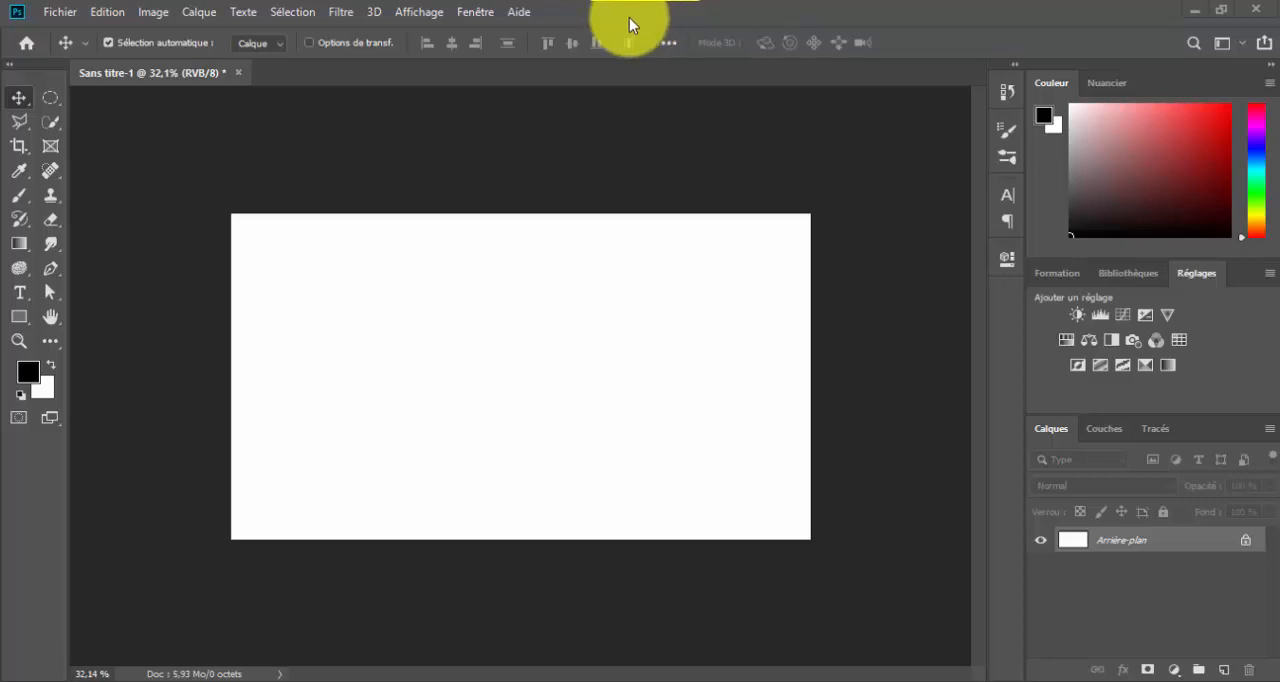
{"action": "left_click", "coordinate": [20, 294]}
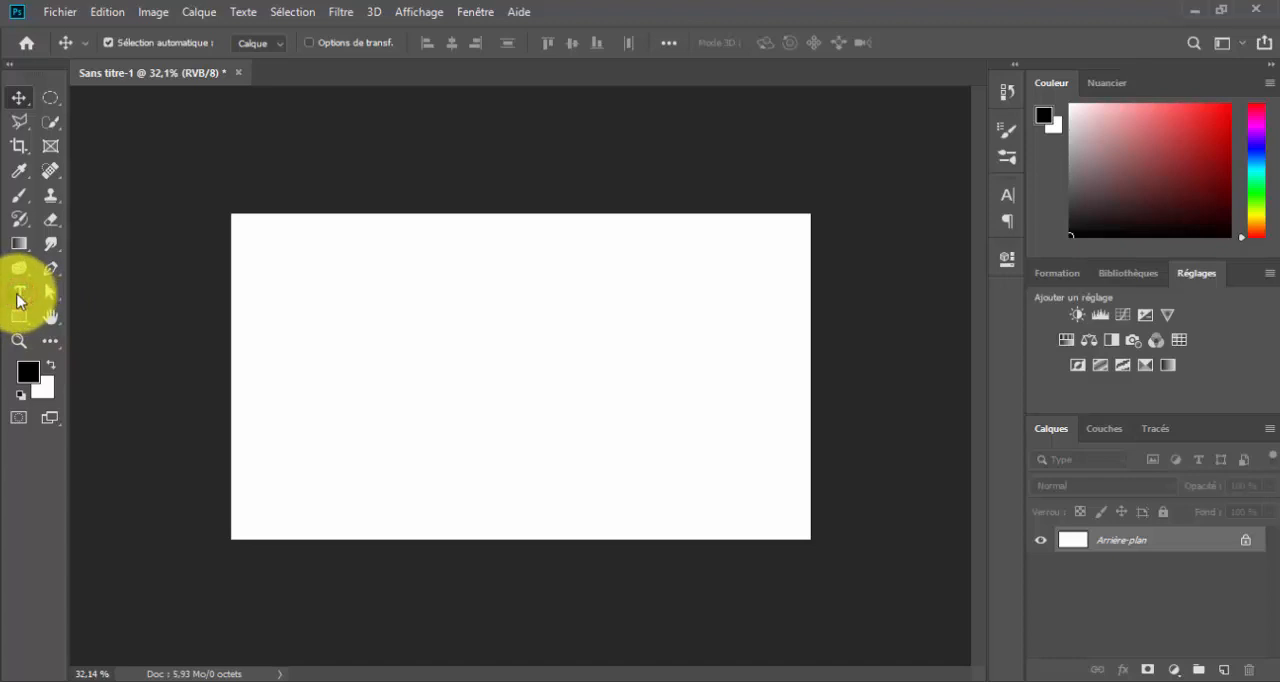
{"action": "left_click", "coordinate": [26, 290]}
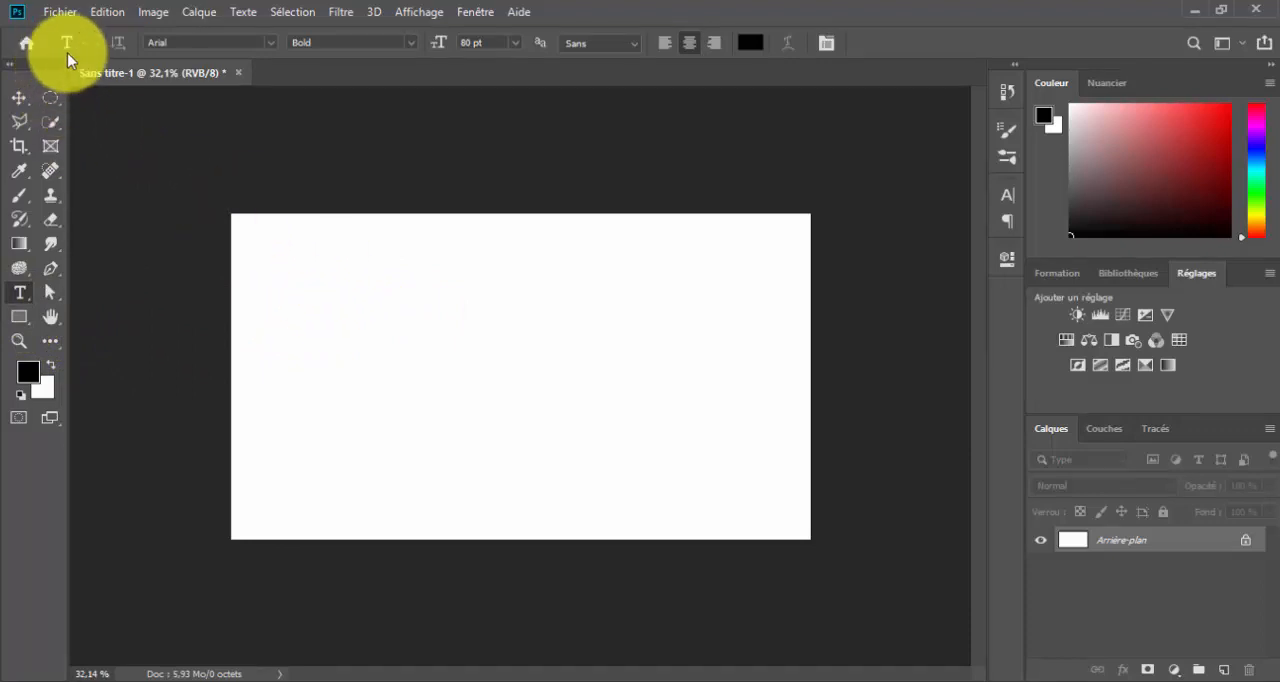
{"action": "left_click", "coordinate": [262, 296]}
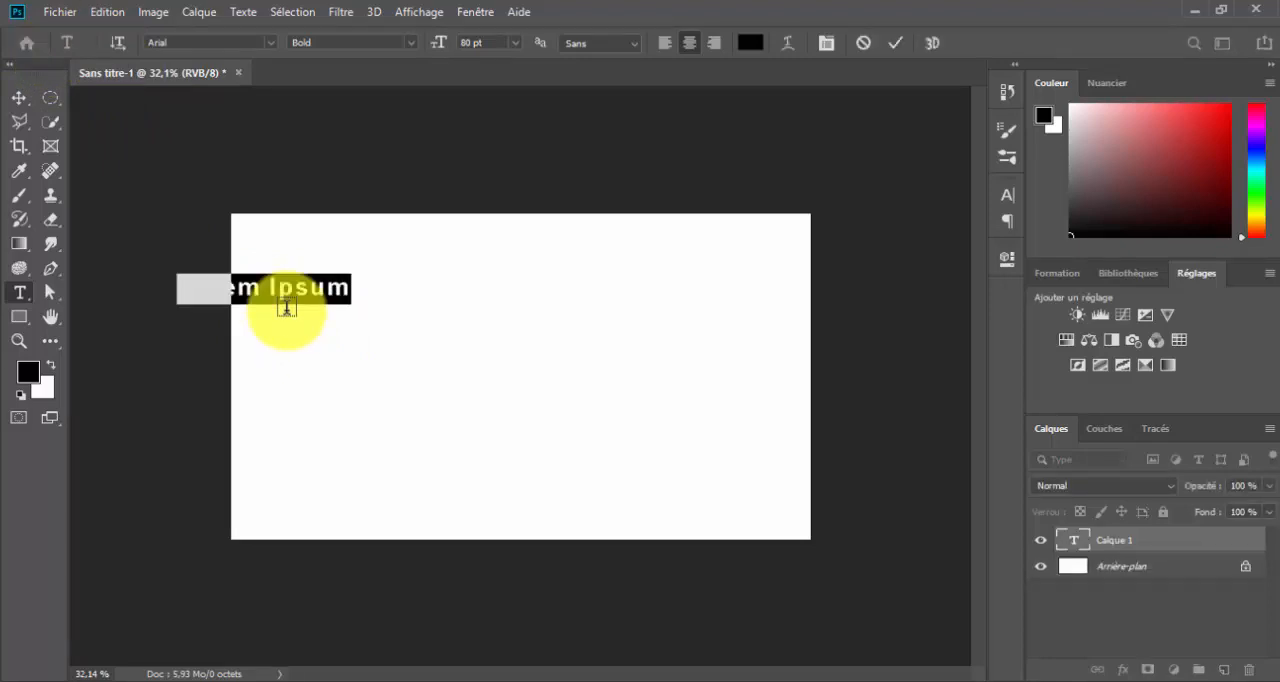
{"action": "left_click", "coordinate": [895, 42]}
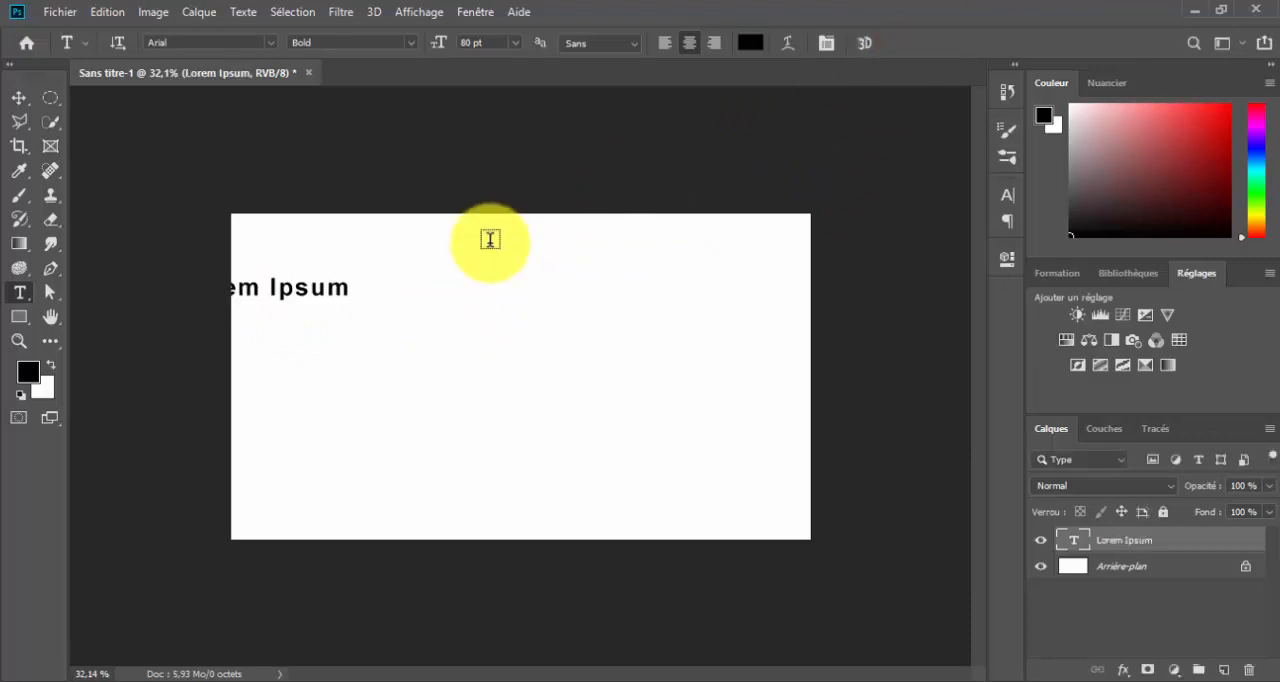
{"action": "key", "text": "Delete"}
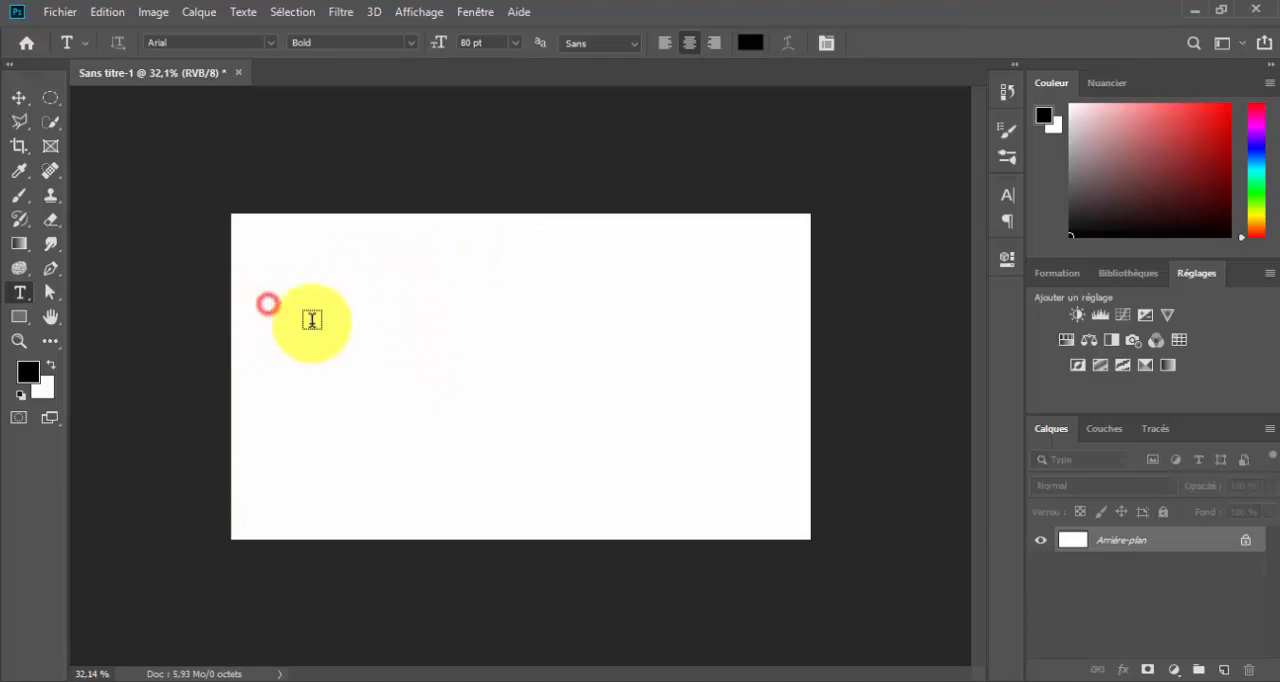
Add the horizontal text "Bonjour" in the upper-left area of the white canvas, moved fully inside its left edge
{"action": "left_click", "coordinate": [267, 306]}
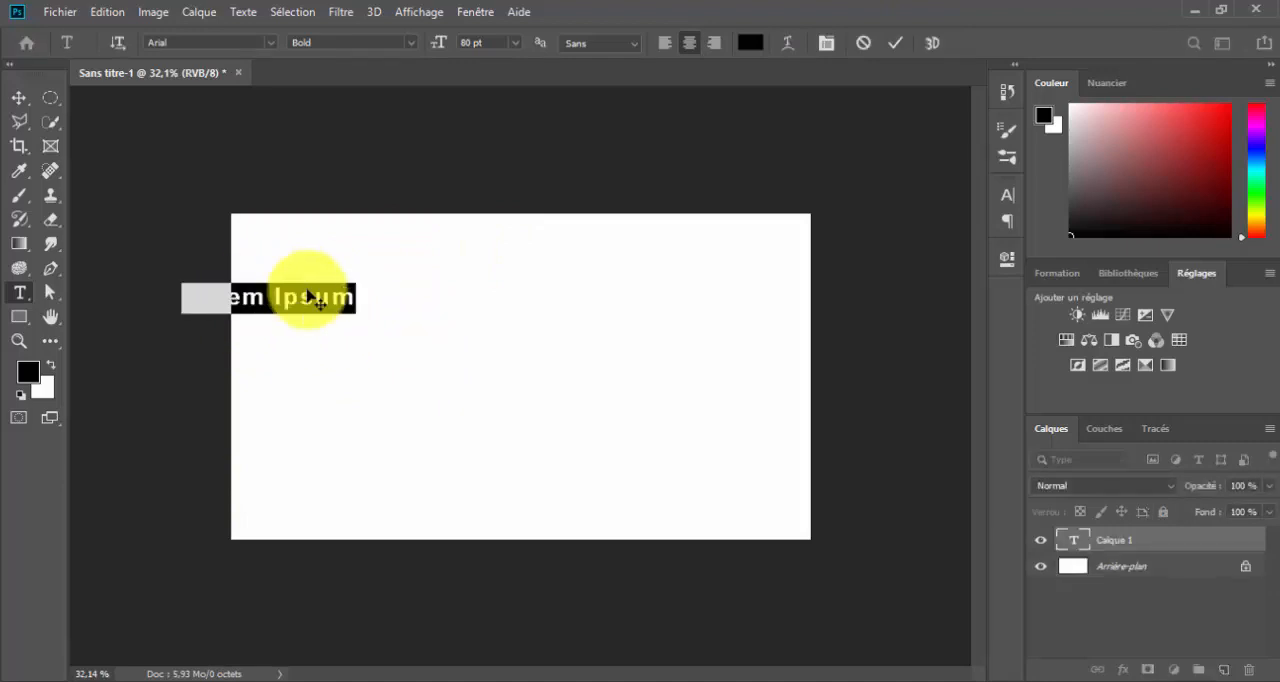
{"action": "left_click_drag", "start_coordinate": [317, 364], "coordinate": [421, 363]}
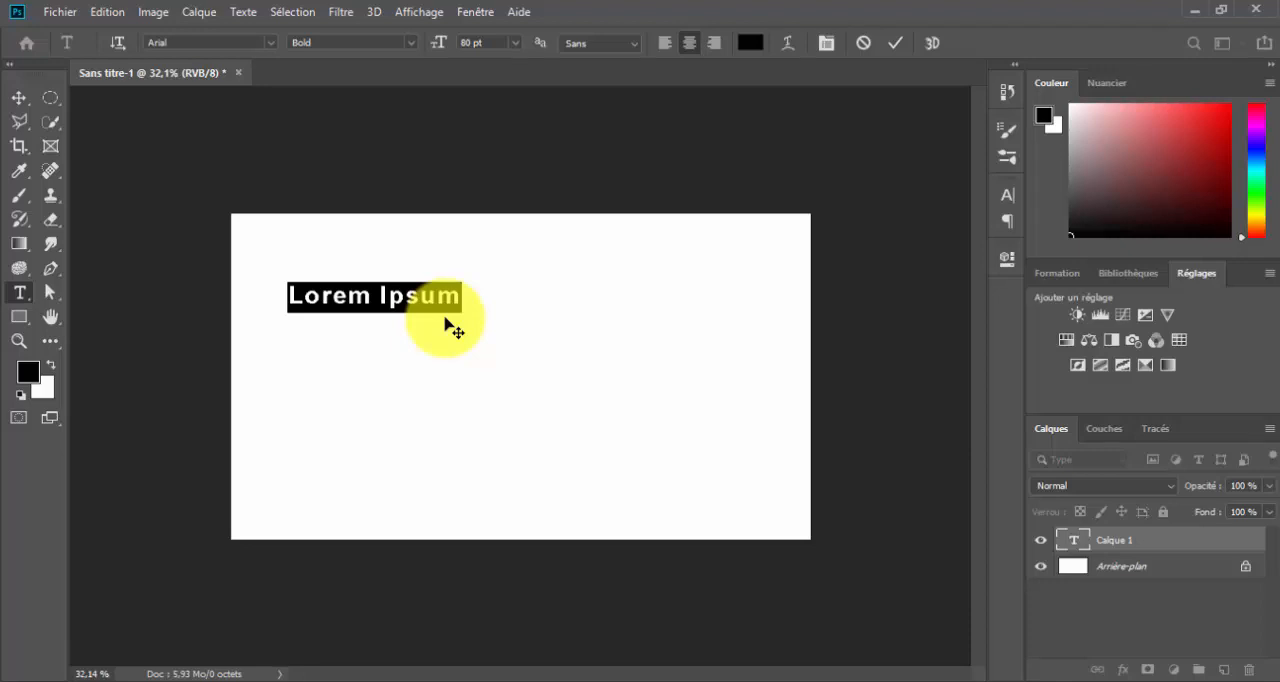
{"action": "type", "text": "B"}
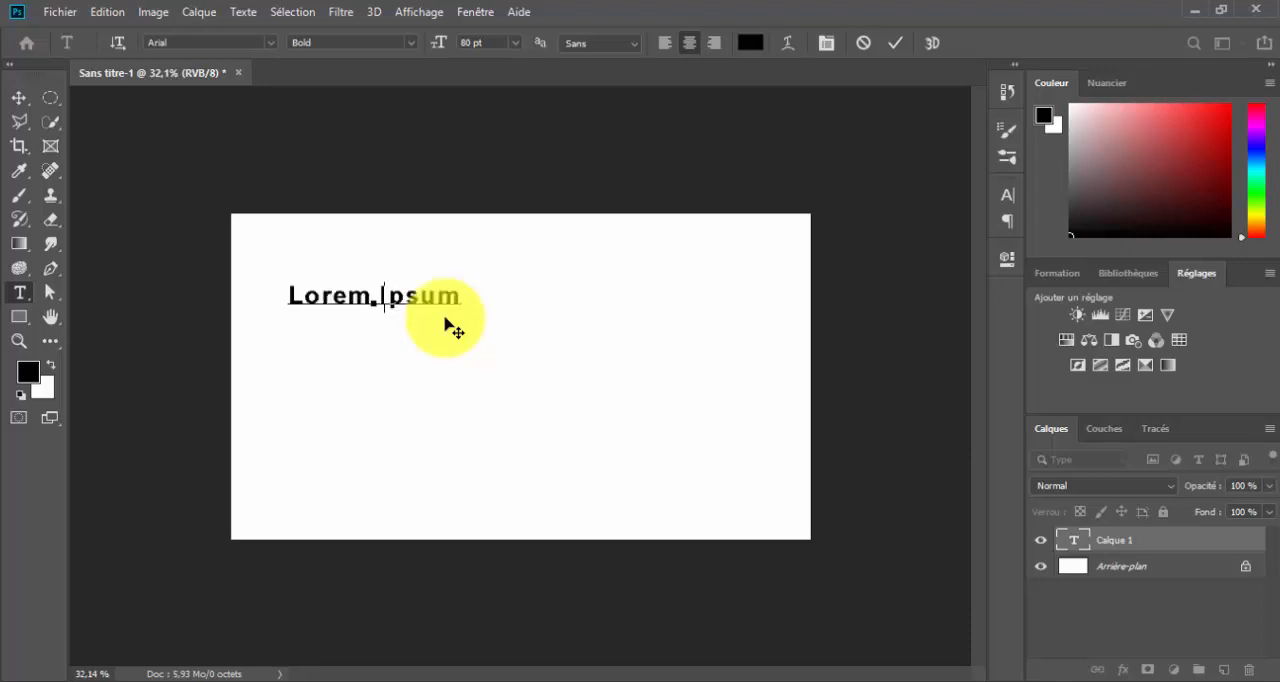
{"action": "type", "text": "onjour"}
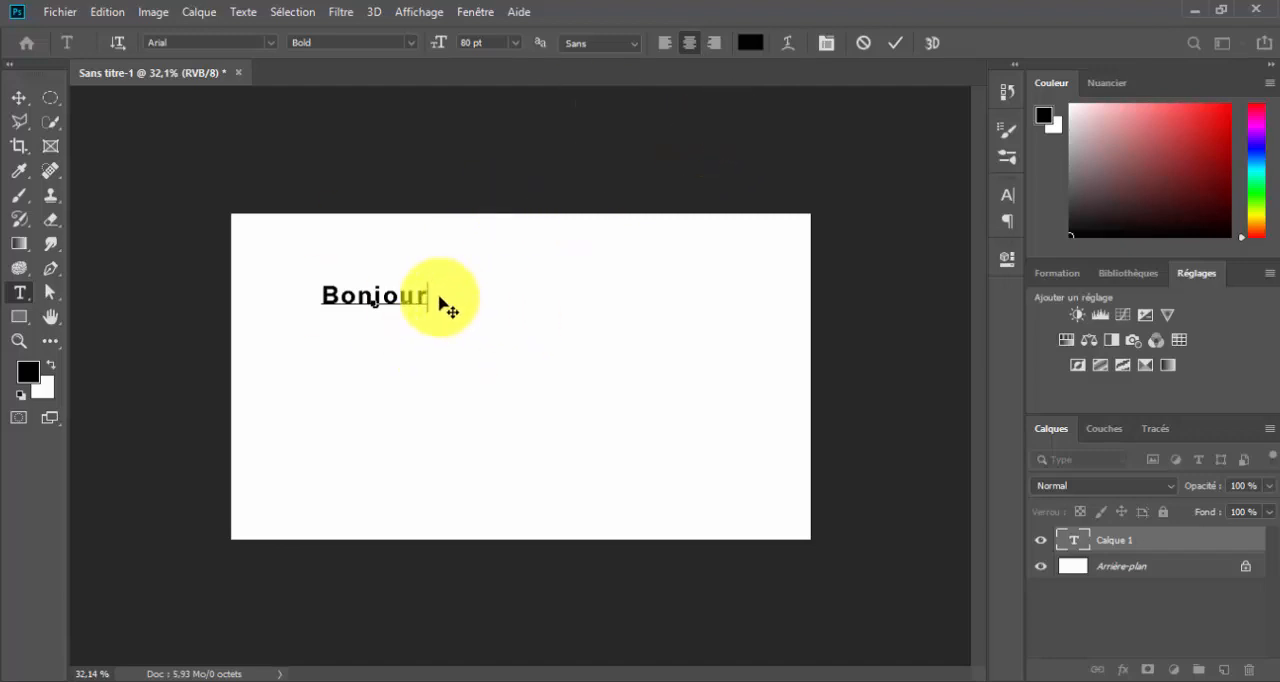
Select the whole word "Bonjour", switch its orientation to vertical and return it to horizontal
{"action": "left_click_drag", "start_coordinate": [430, 295], "coordinate": [303, 294]}
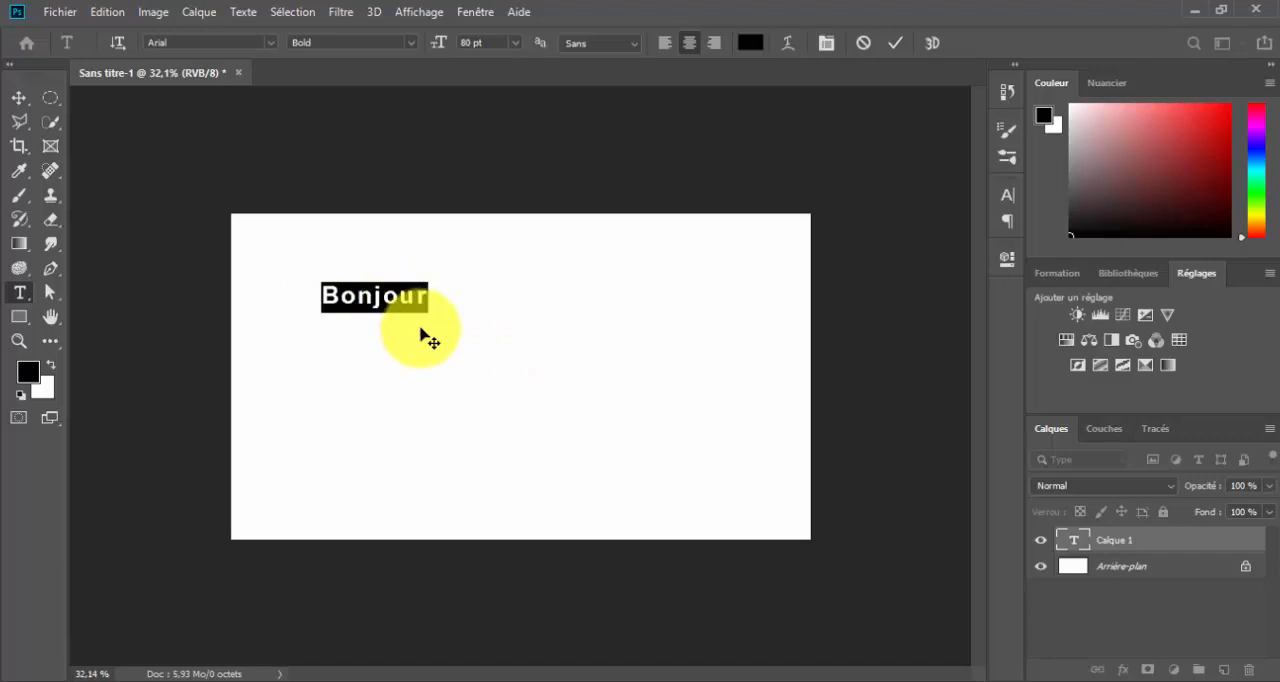
{"action": "left_click", "coordinate": [120, 42]}
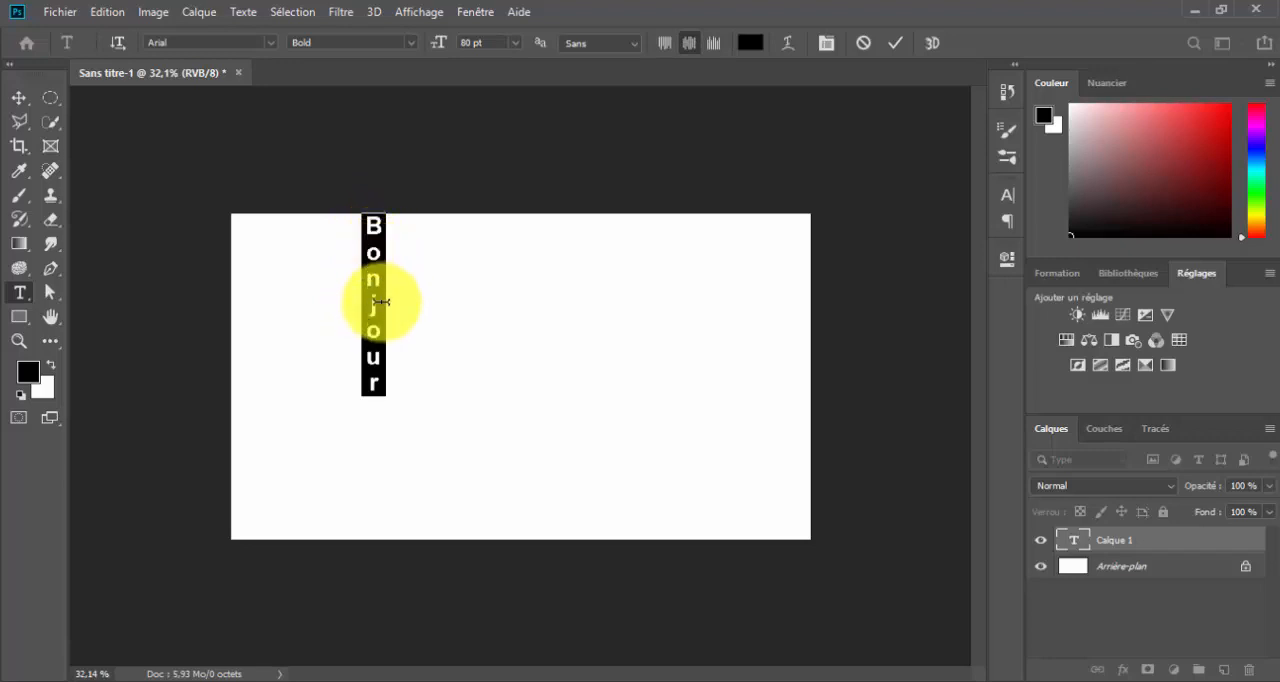
{"action": "left_click", "coordinate": [118, 43]}
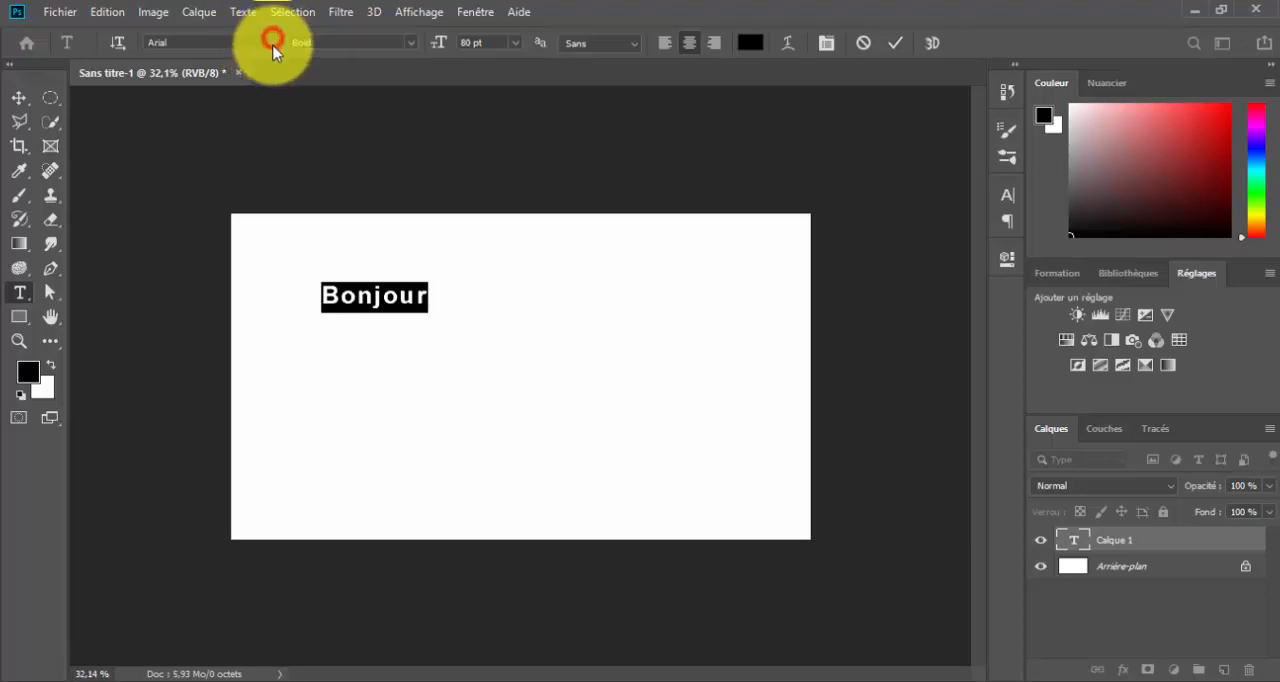
Set the font of "Bonjour" to Acquaintance and move the text to the upper-right area of the canvas
{"action": "left_click_drag", "start_coordinate": [127, 65], "coordinate": [148, 131]}
{"action": "left_click_drag", "start_coordinate": [210, 93], "coordinate": [243, 211]}
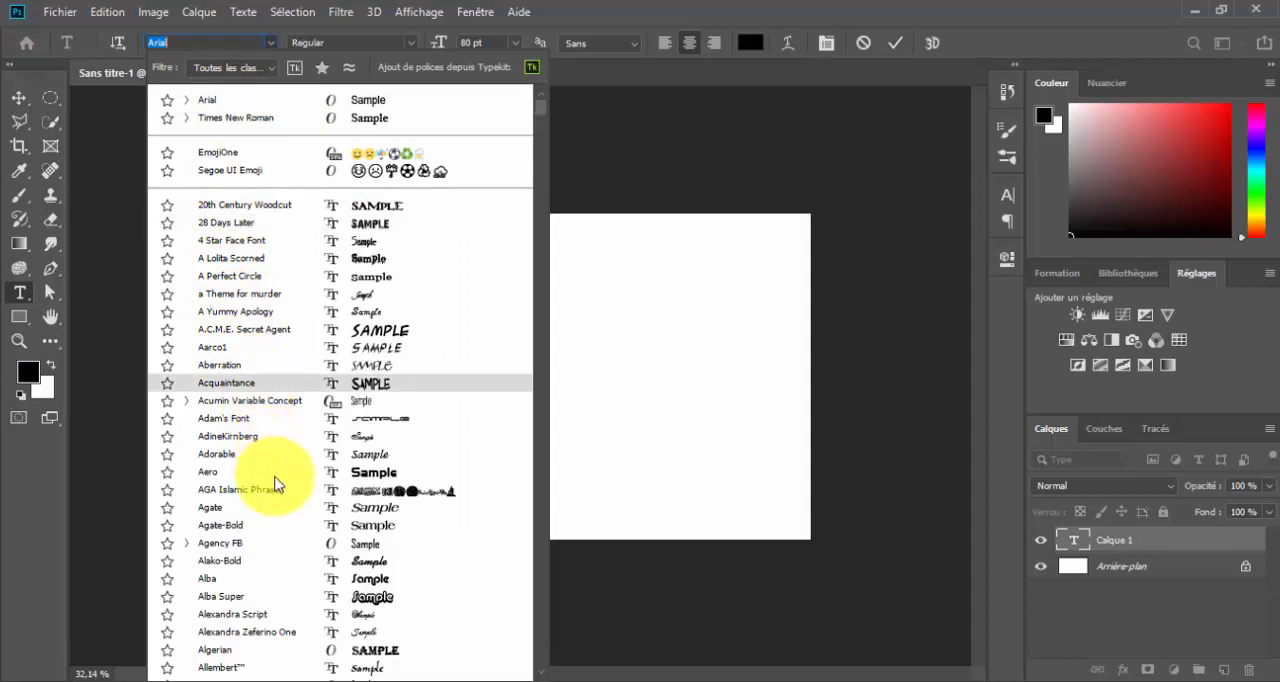
{"action": "scroll", "coordinate": [276, 484], "scroll_direction": "down", "scroll_amount": 1}
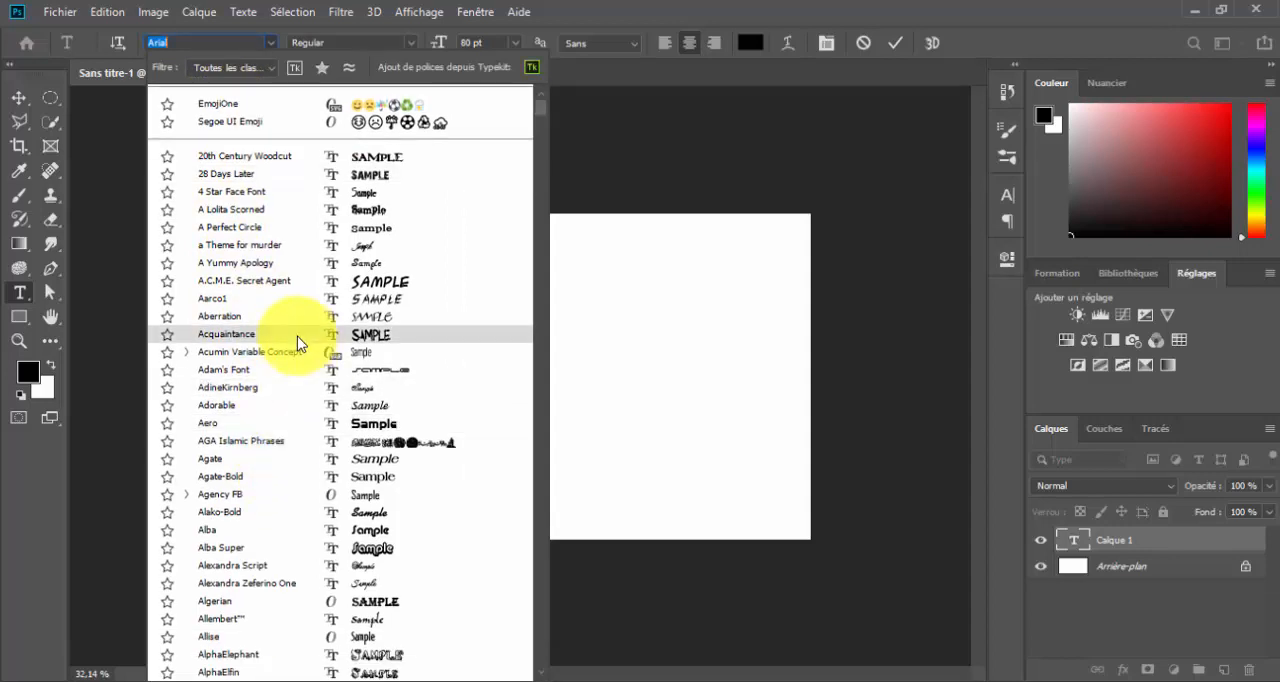
{"action": "left_click", "coordinate": [297, 343]}
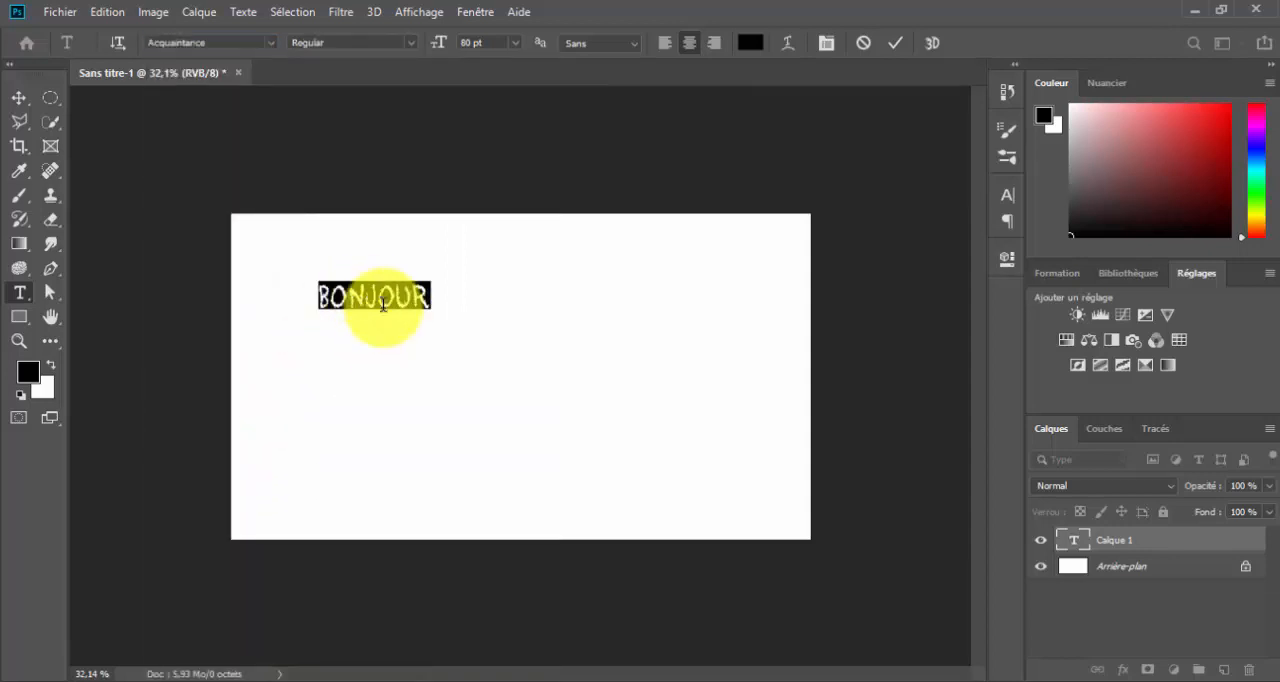
{"action": "left_click_drag", "start_coordinate": [394, 337], "coordinate": [654, 350]}
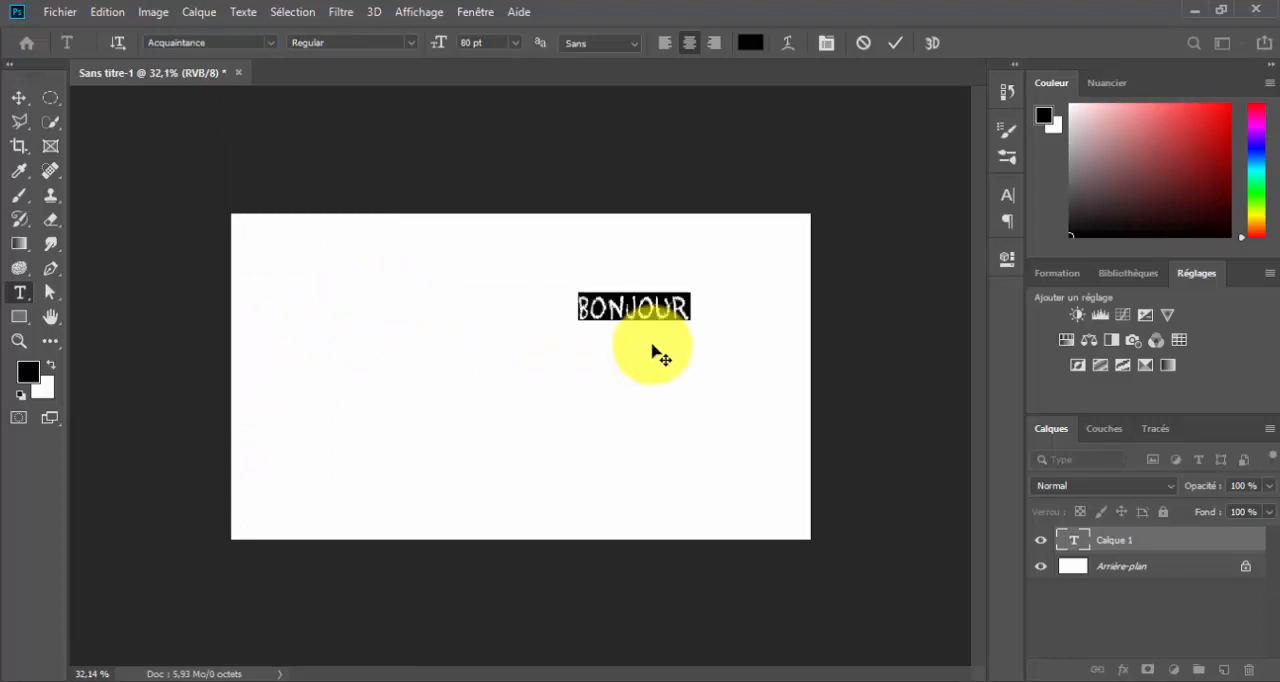
Change the font of "Bonjour" to Agate with the Bold Italic style
{"action": "left_click", "coordinate": [270, 42]}
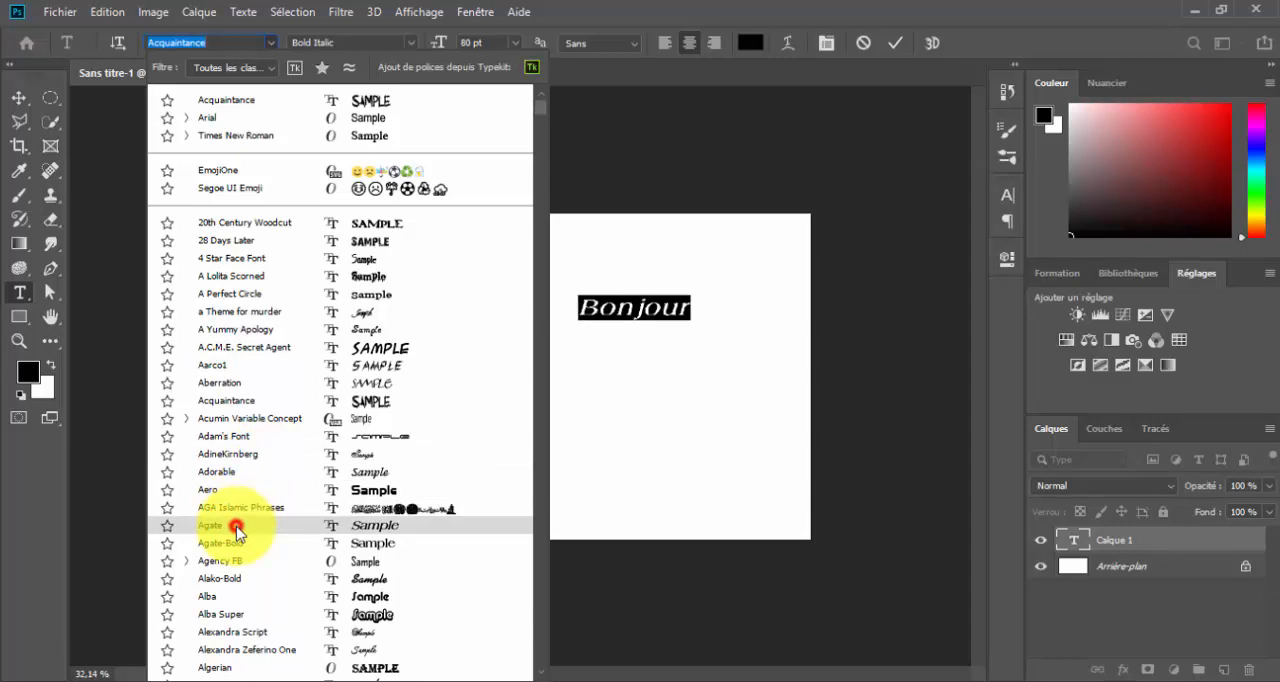
{"action": "left_click", "coordinate": [236, 527]}
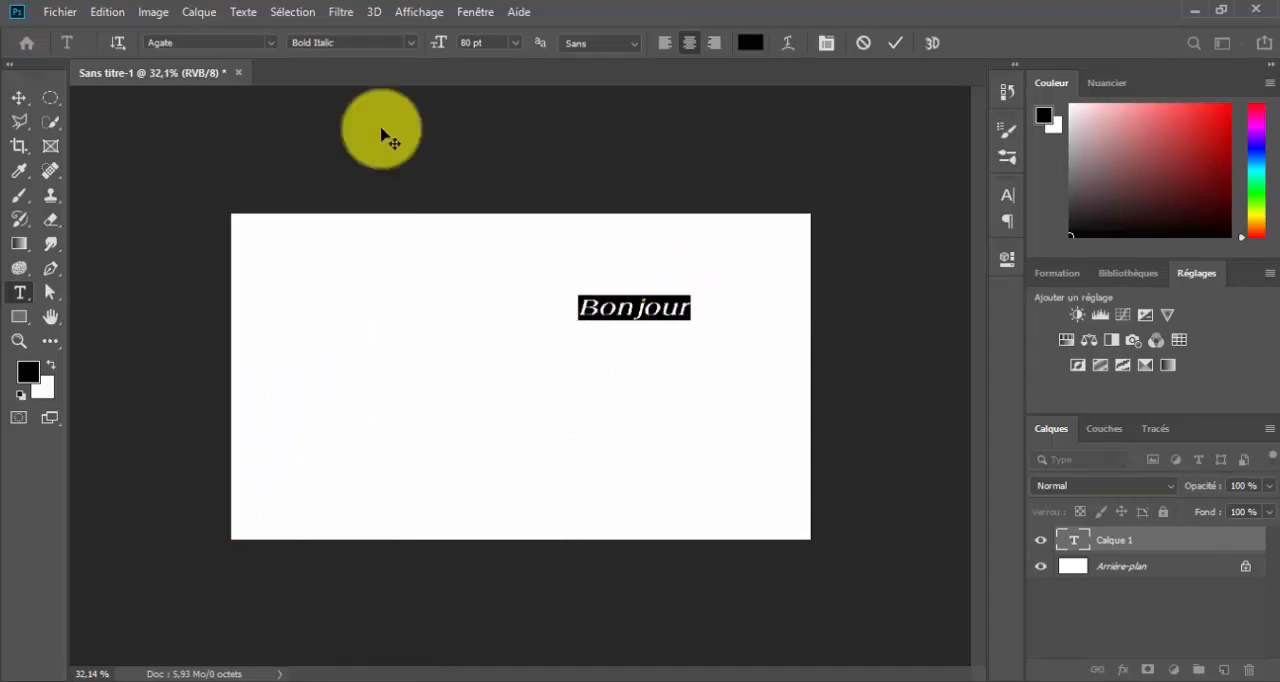
{"action": "left_click", "coordinate": [407, 43]}
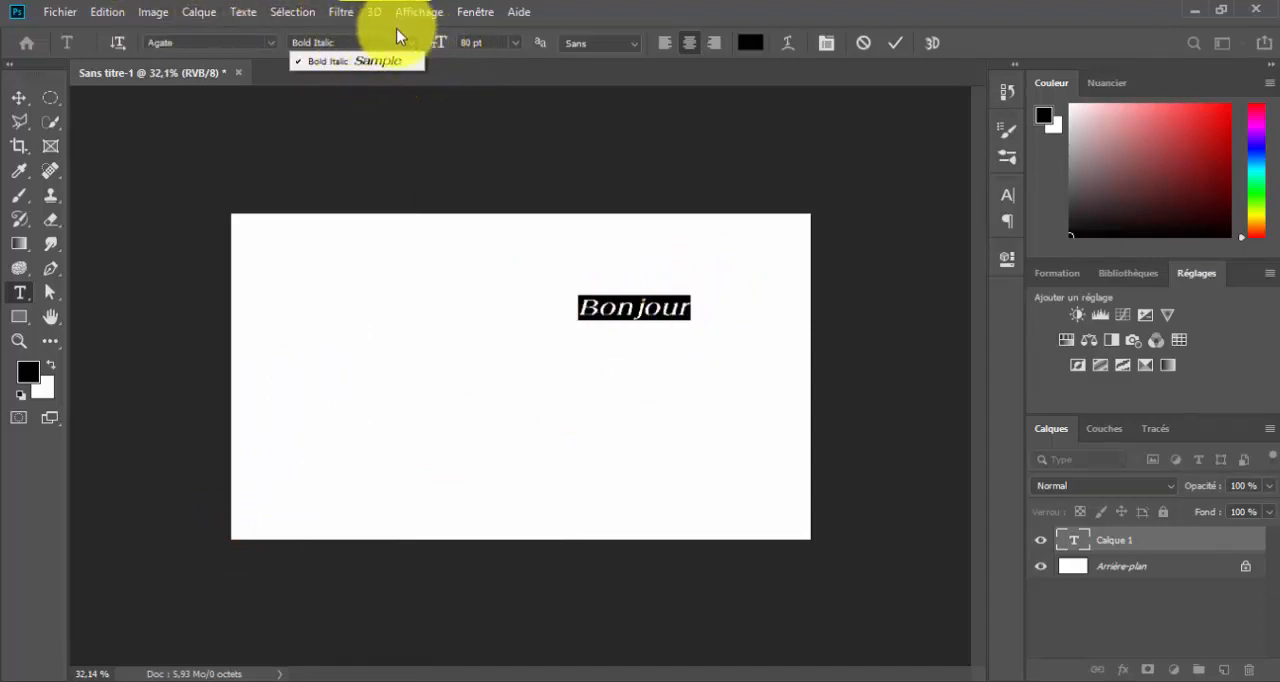
{"action": "left_click", "coordinate": [357, 61]}
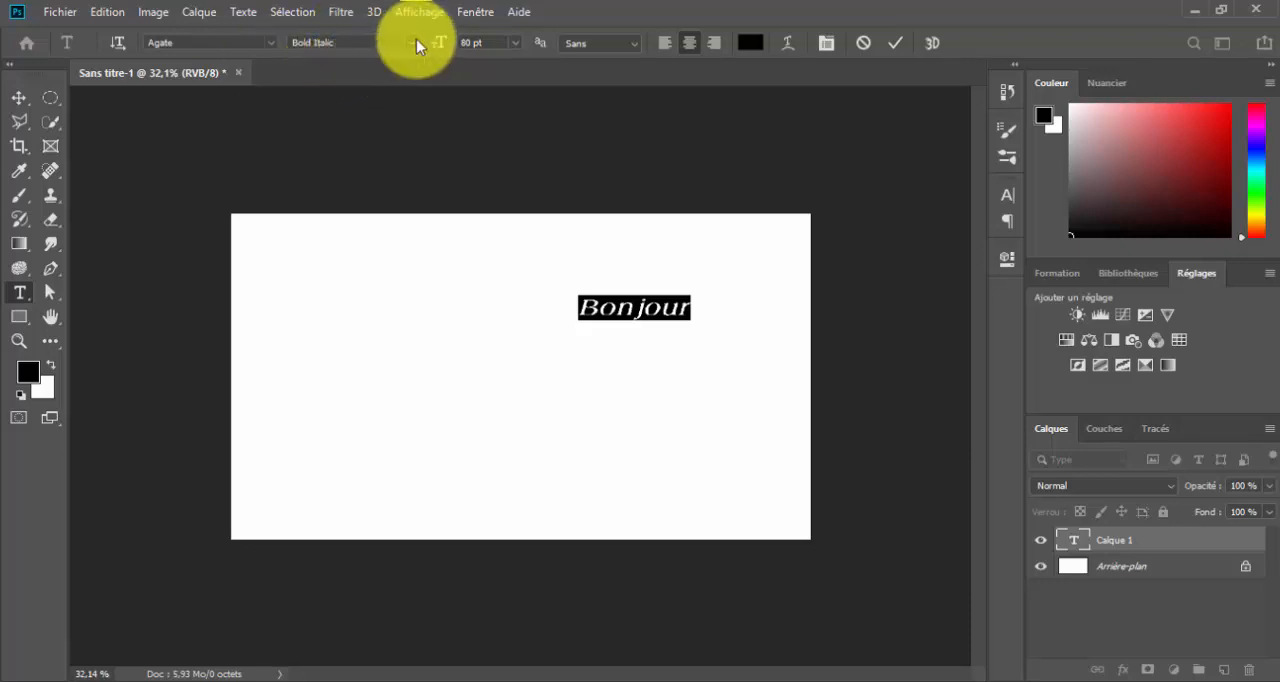
Set the font of "Bonjour" to Times New Roman with the Regular style
{"action": "left_click", "coordinate": [274, 43]}
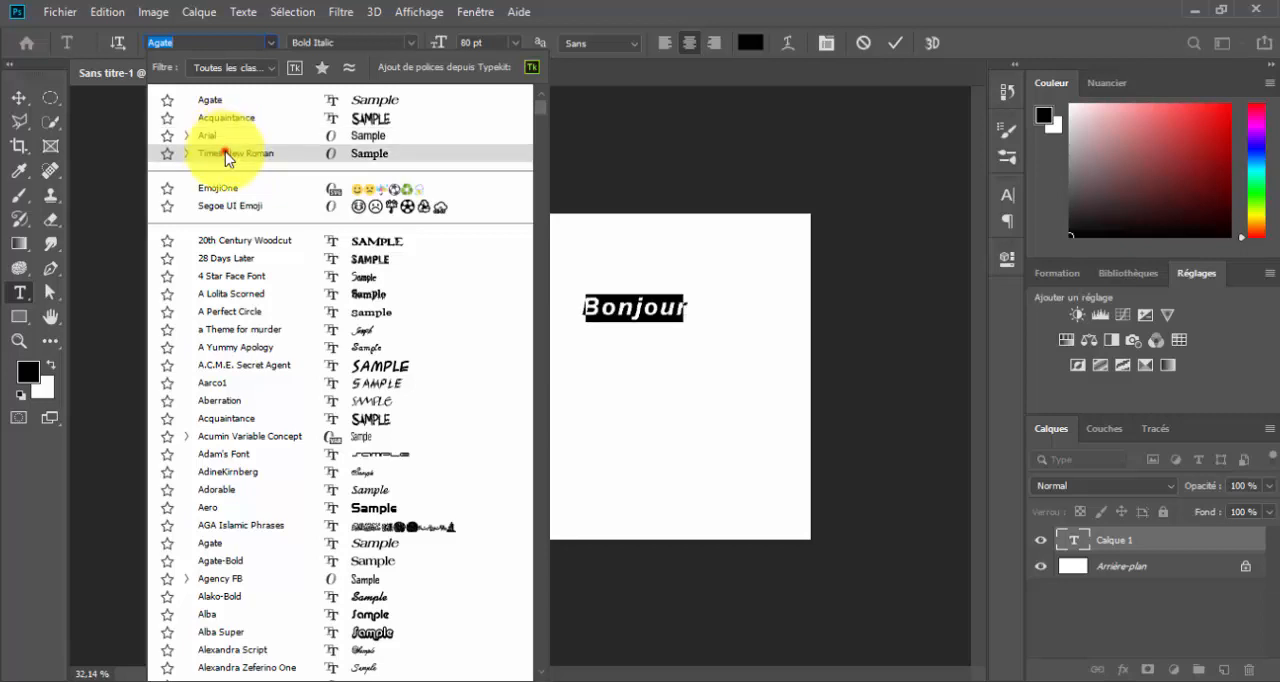
{"action": "left_click", "coordinate": [612, 302]}
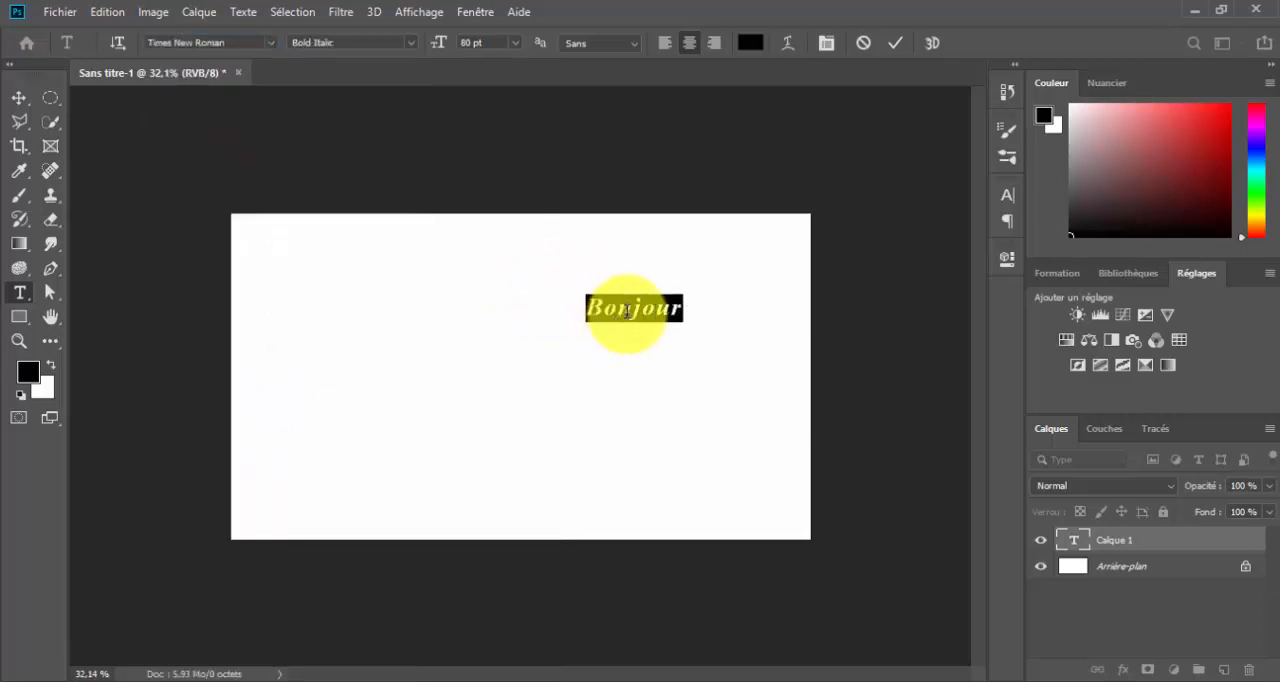
{"action": "left_click", "coordinate": [408, 43]}
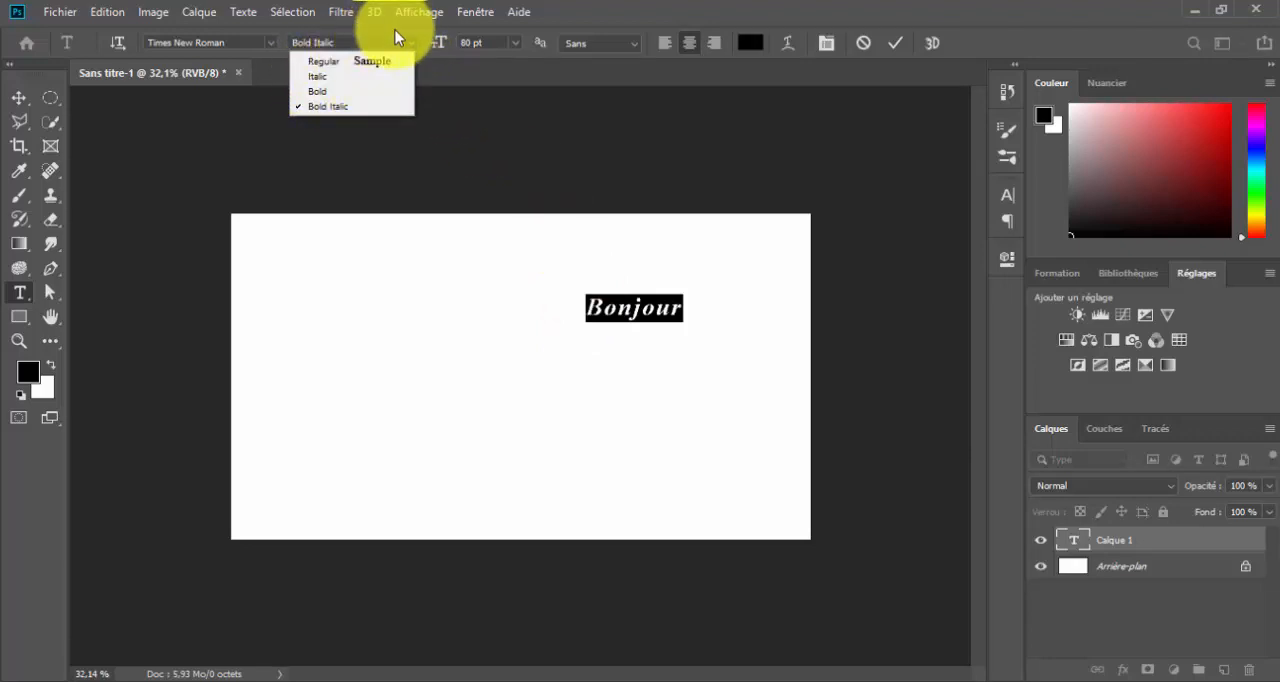
{"action": "left_click", "coordinate": [350, 62]}
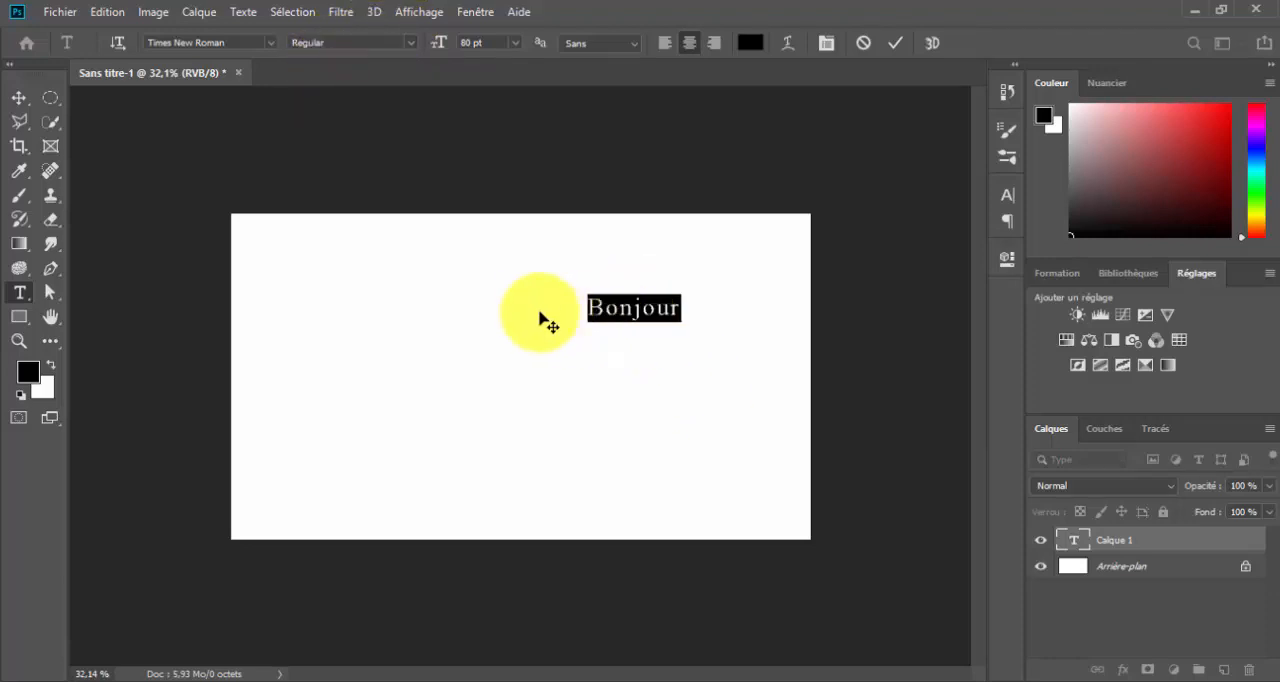
Try the Italic and Bold styles on the Times New Roman text and settle on Bold Italic
{"action": "left_click", "coordinate": [411, 42]}
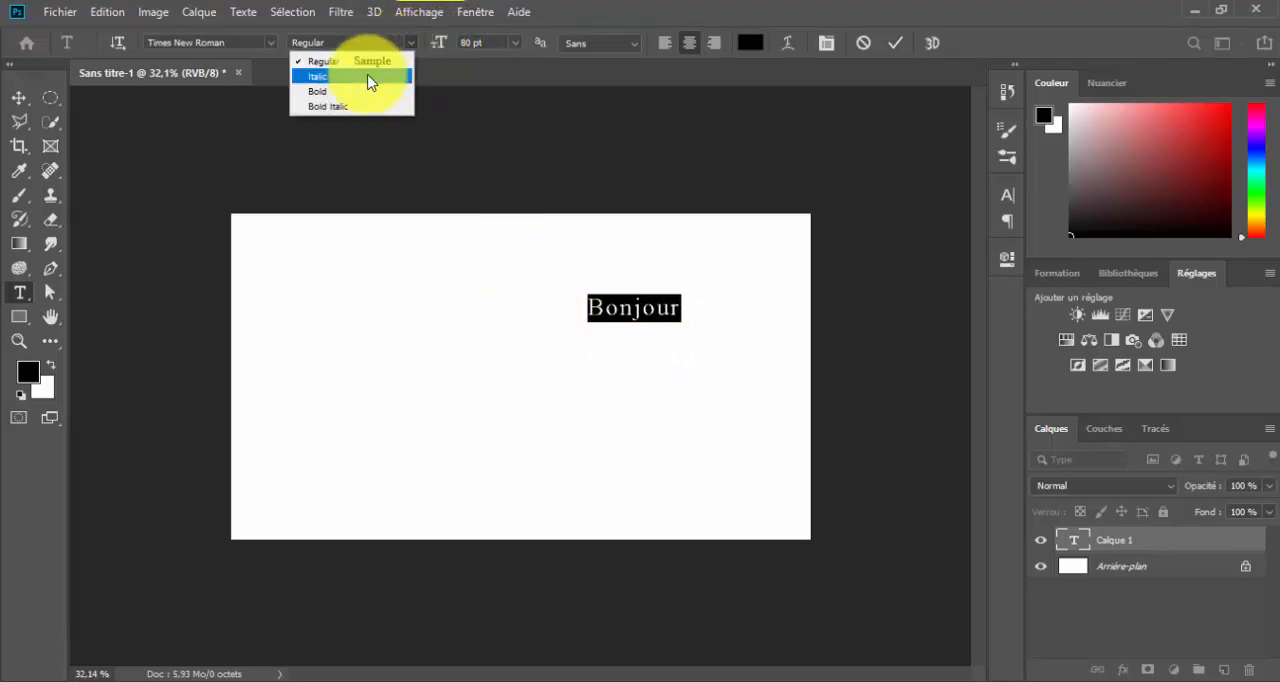
{"action": "left_click", "coordinate": [331, 76]}
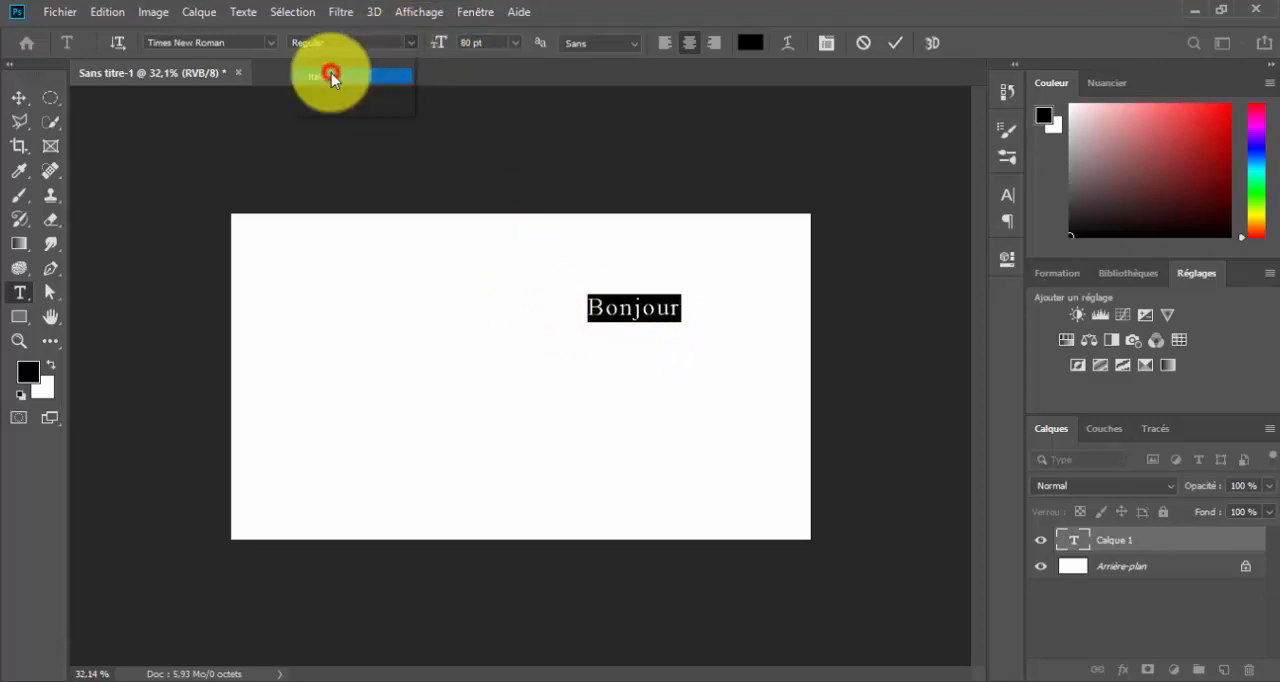
{"action": "left_click", "coordinate": [411, 43]}
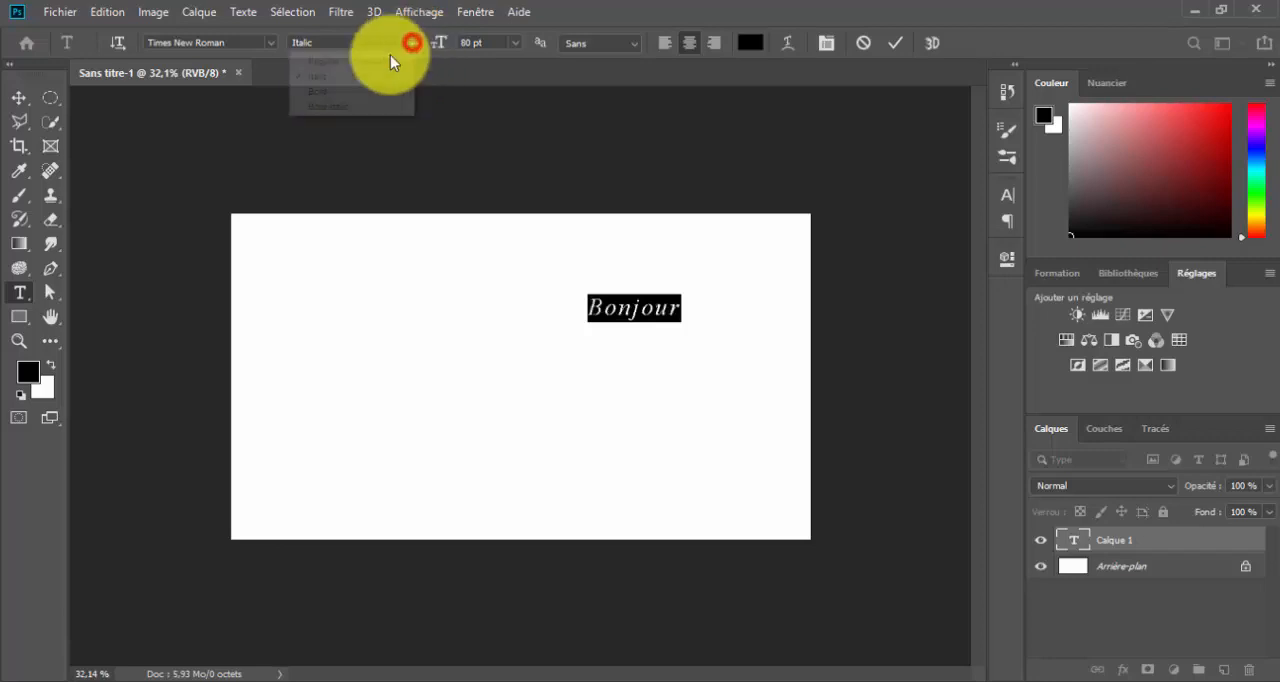
{"action": "left_click", "coordinate": [315, 91]}
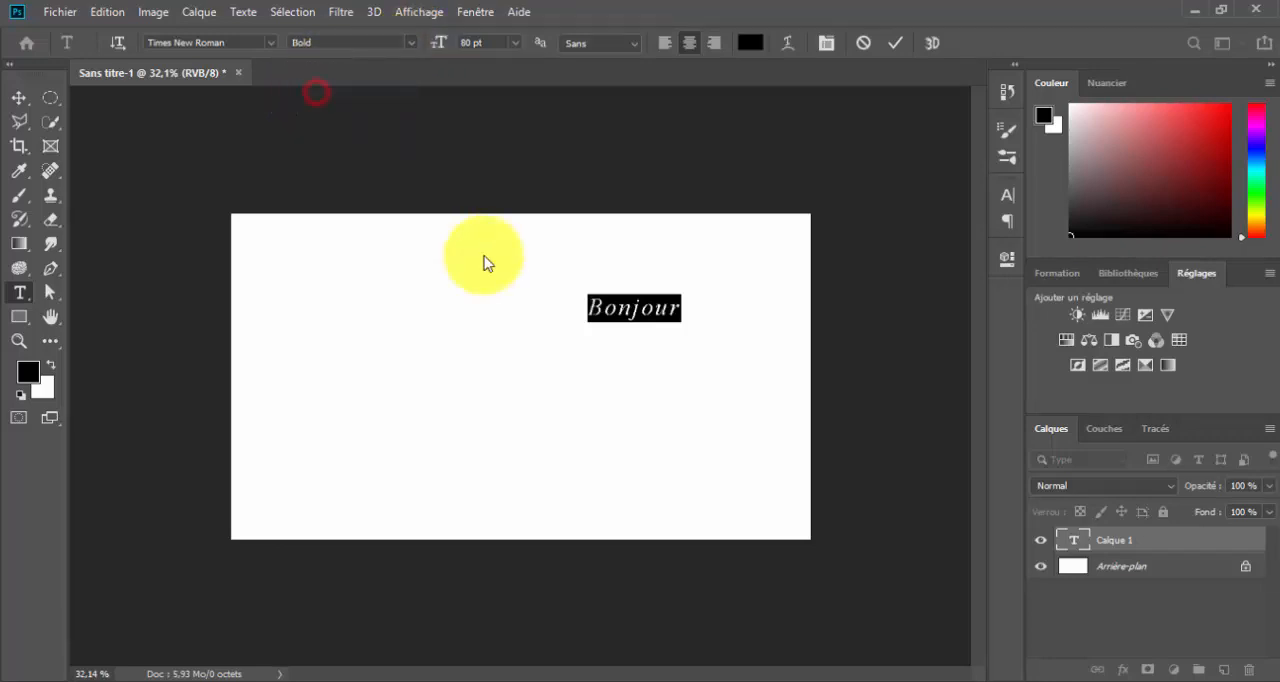
{"action": "left_click", "coordinate": [412, 42]}
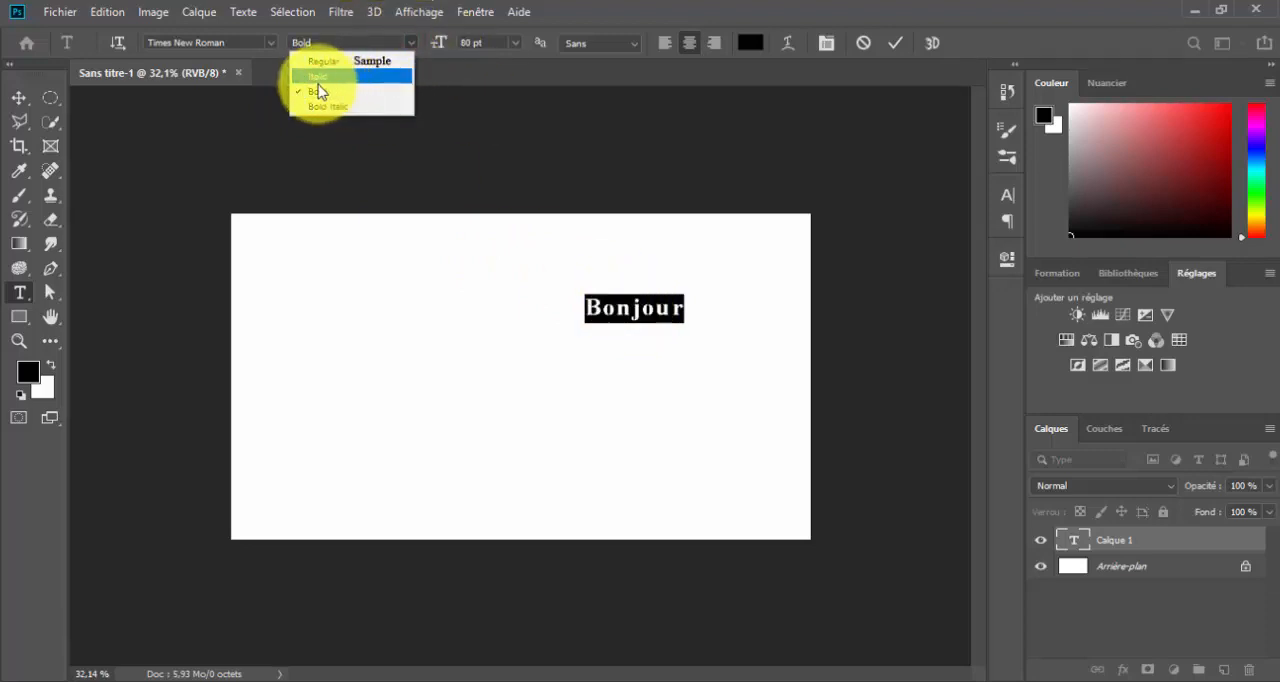
{"action": "left_click", "coordinate": [356, 106]}
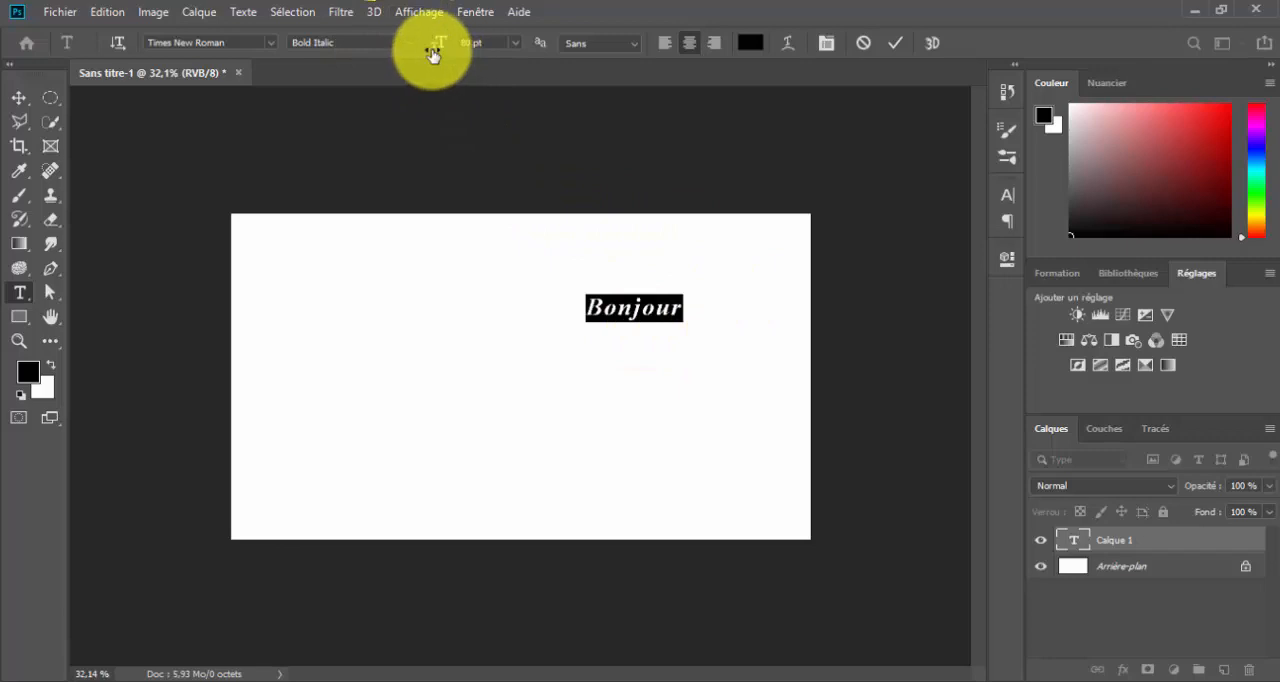
Try an 18 pt font size on "Bonjour" and set it back to 80 pt
{"action": "left_click", "coordinate": [516, 44]}
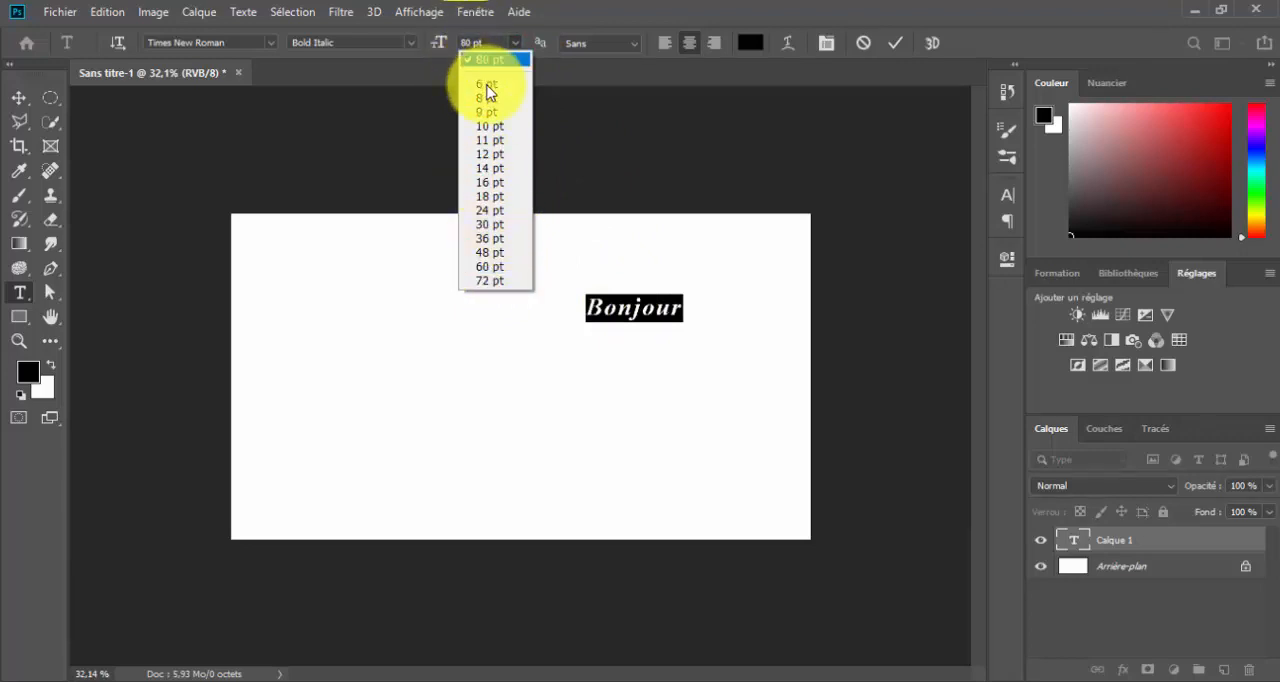
{"action": "left_click", "coordinate": [491, 197]}
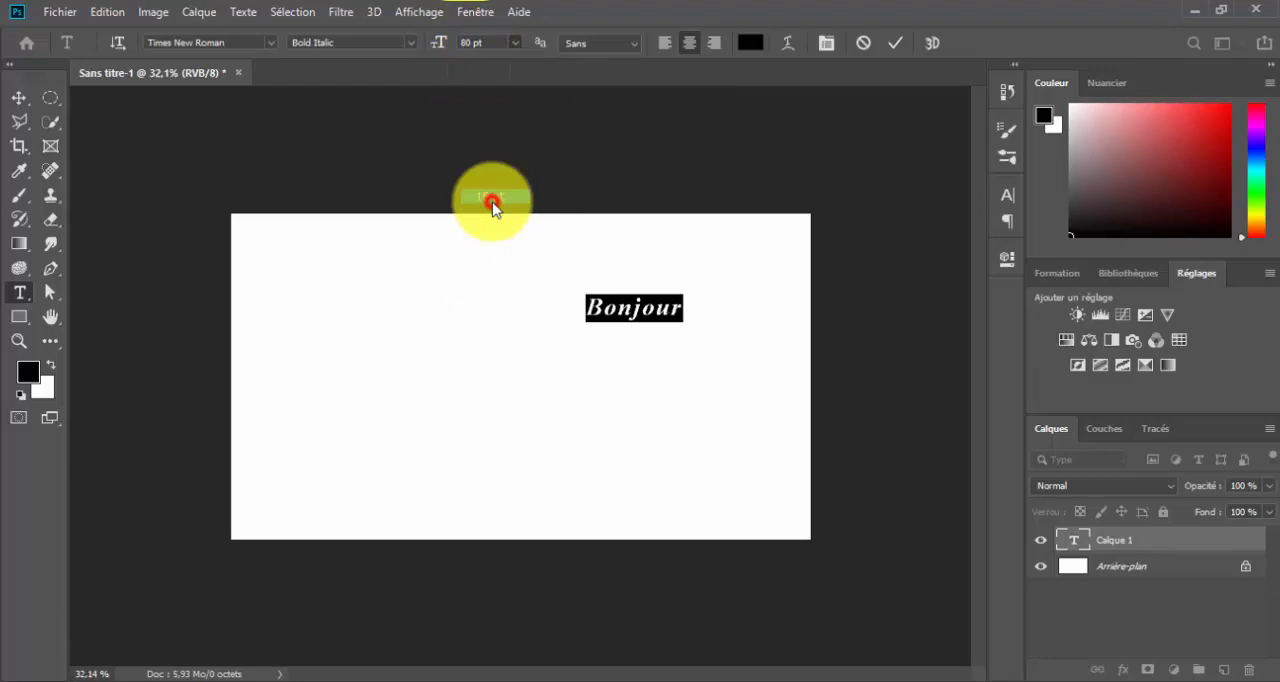
{"action": "left_click", "coordinate": [627, 330]}
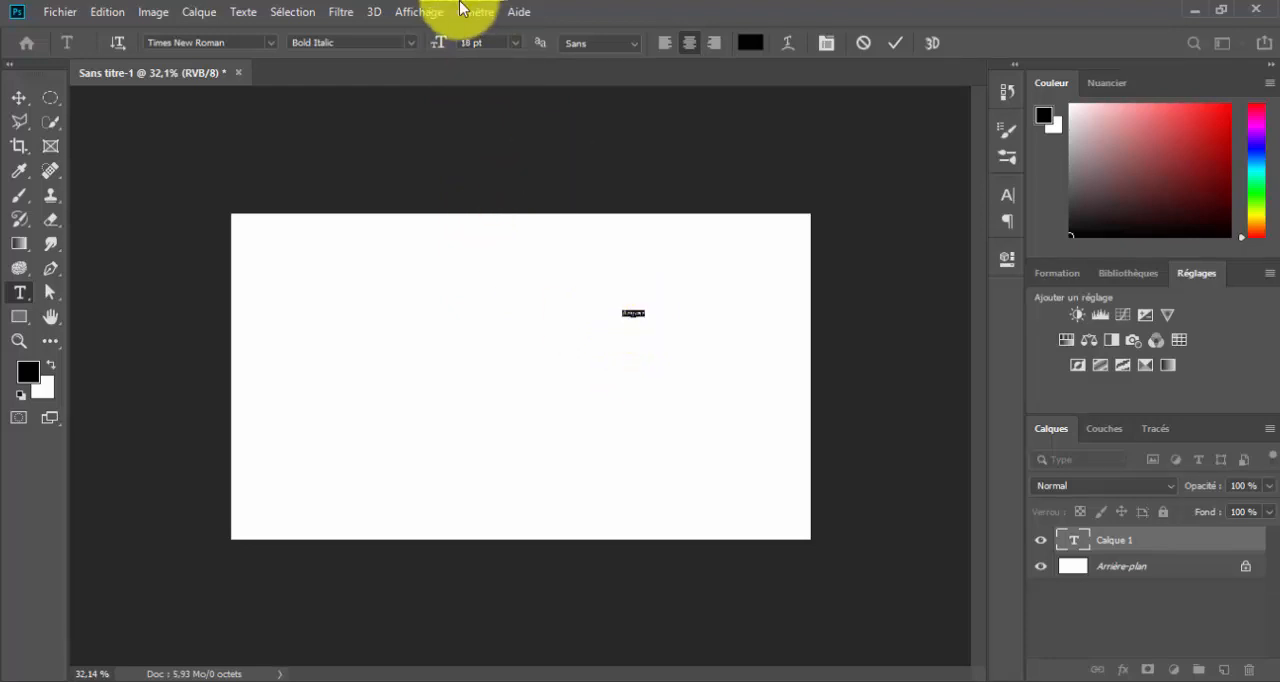
{"action": "left_click", "coordinate": [514, 44]}
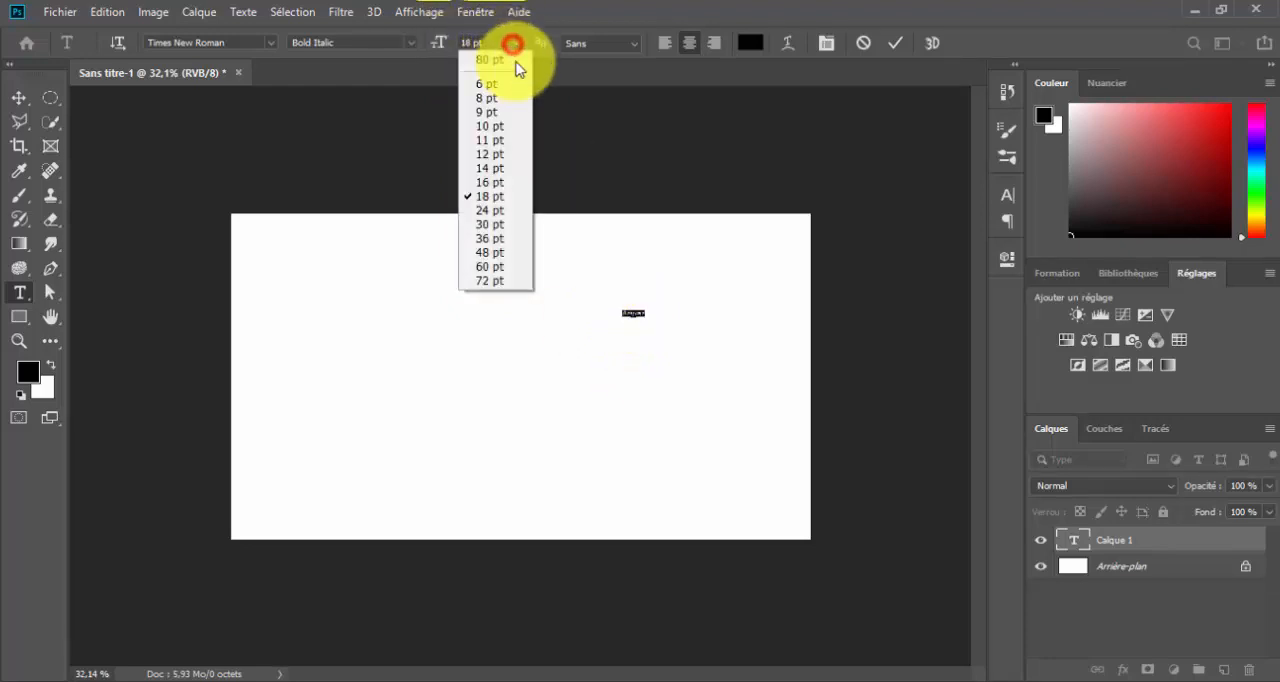
{"action": "left_click", "coordinate": [504, 60]}
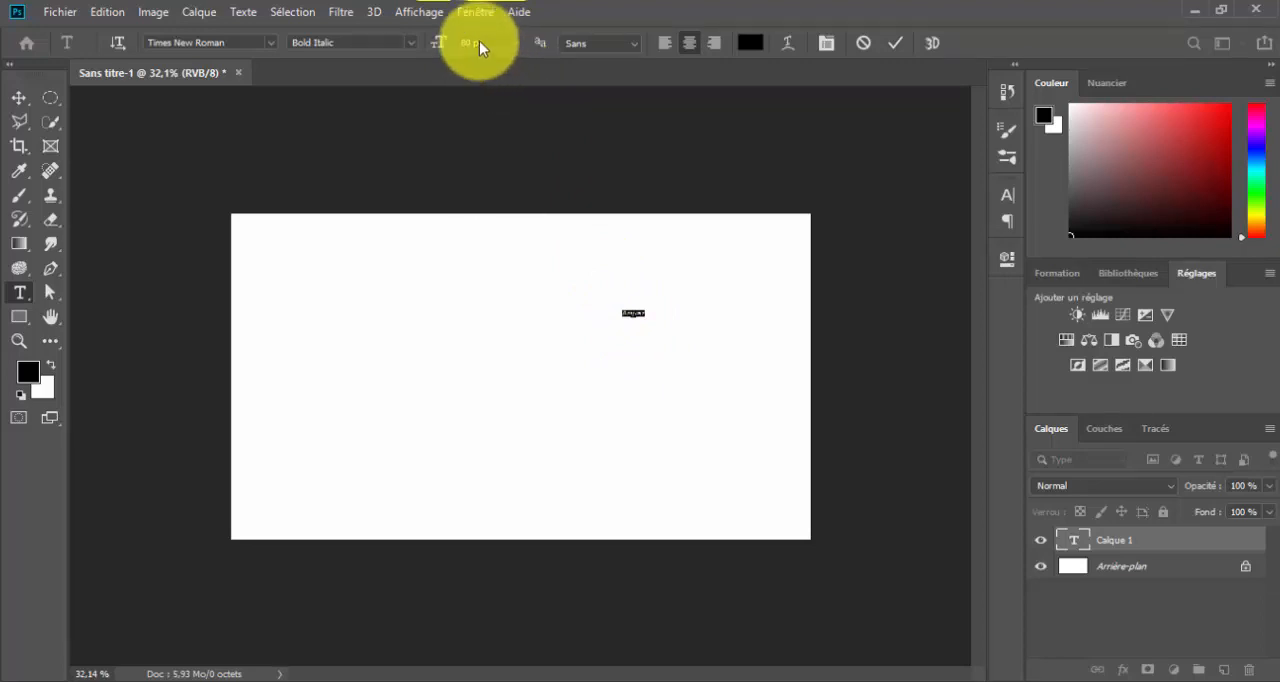
Set the font size of "Bonjour" to 100 pt and raise it further to 130 pt
{"action": "left_click", "coordinate": [474, 43]}
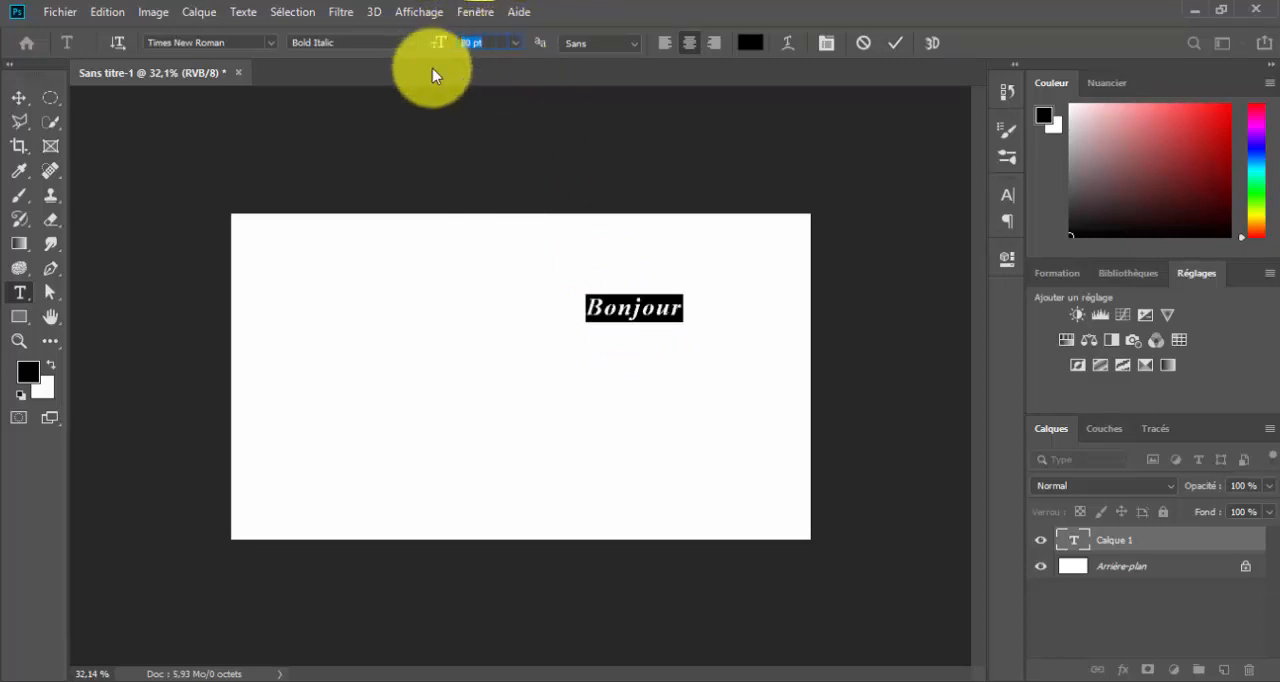
{"action": "type", "text": "100"}
{"action": "key", "text": "Return"}
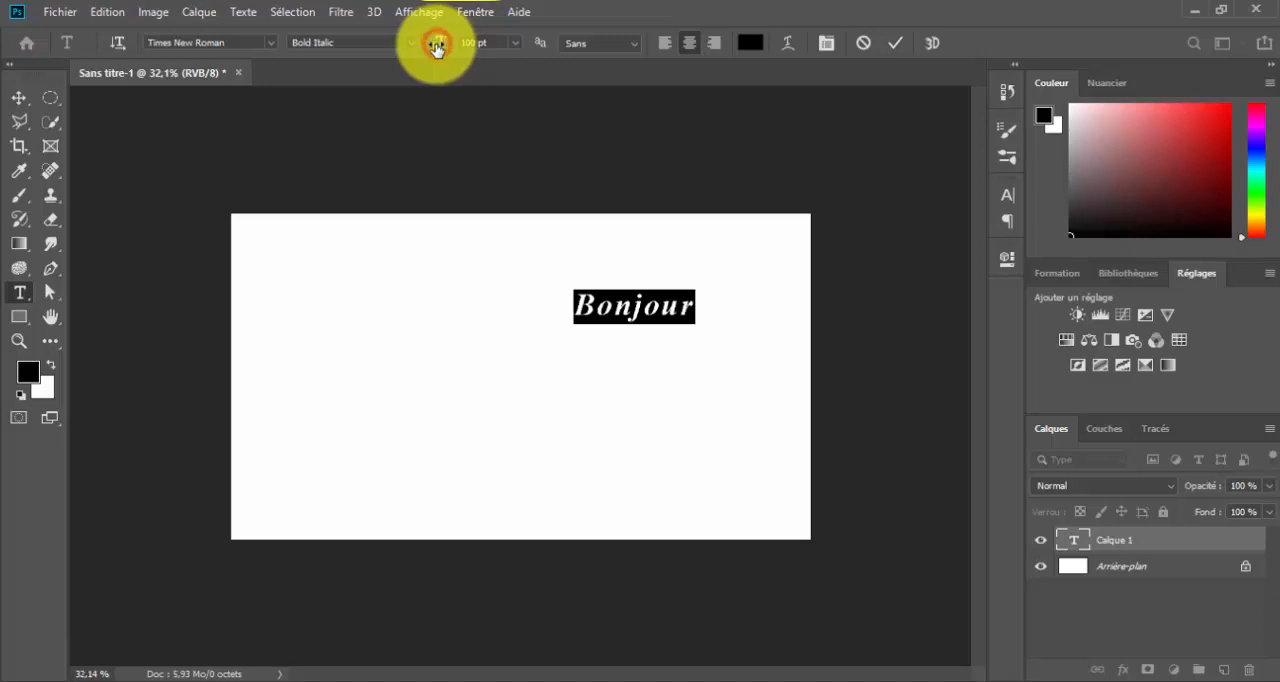
{"action": "left_click_drag", "start_coordinate": [436, 48], "coordinate": [463, 49]}
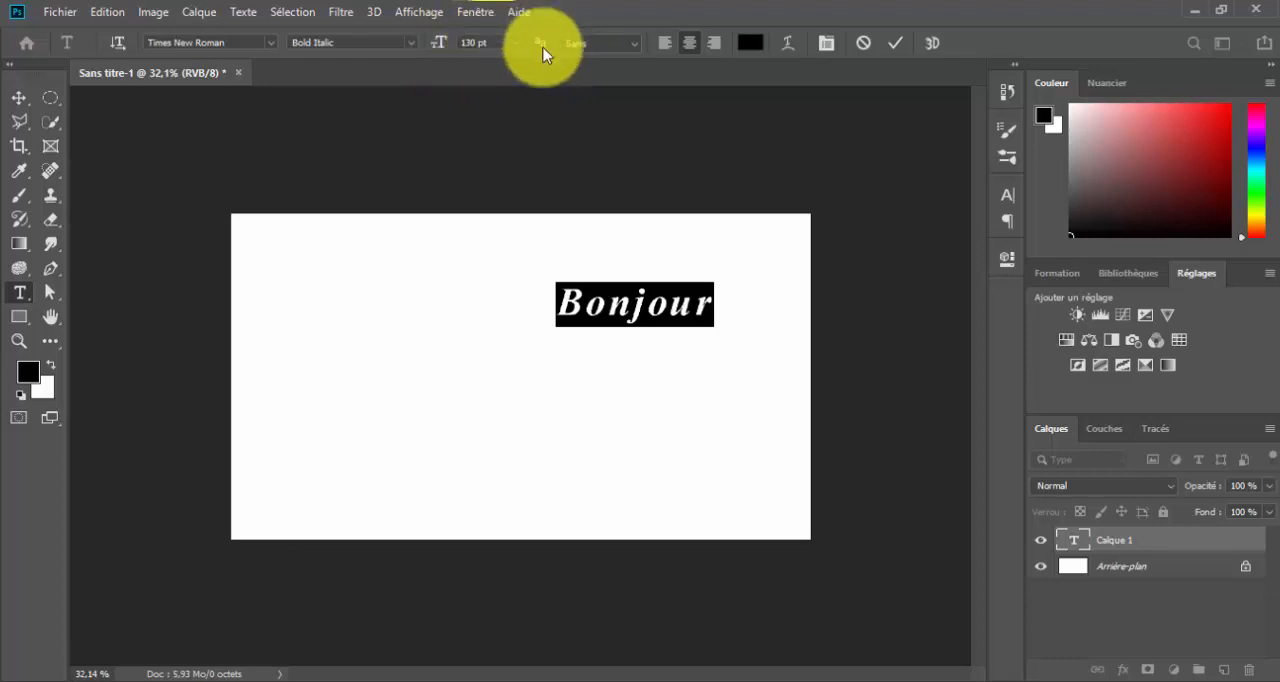
Check the anti-aliasing options, try left and right alignment on "Bonjour", and restore centre alignment
{"action": "left_click", "coordinate": [626, 44]}
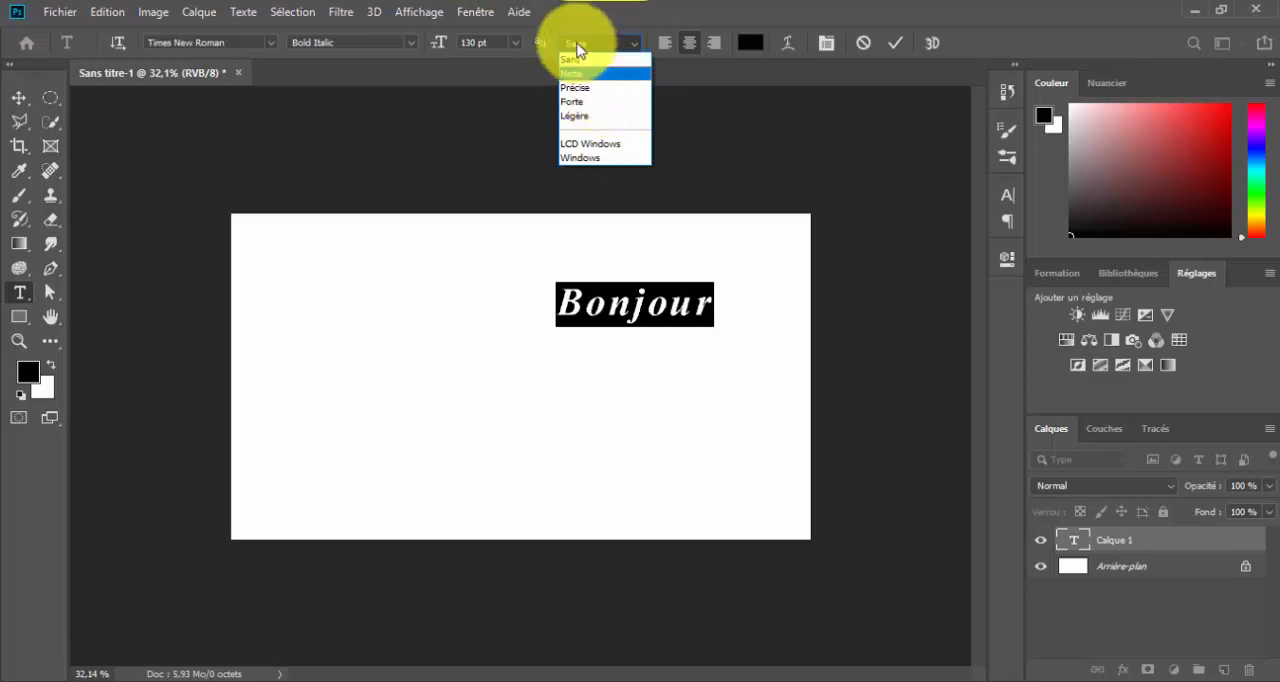
{"action": "left_click", "coordinate": [600, 15]}
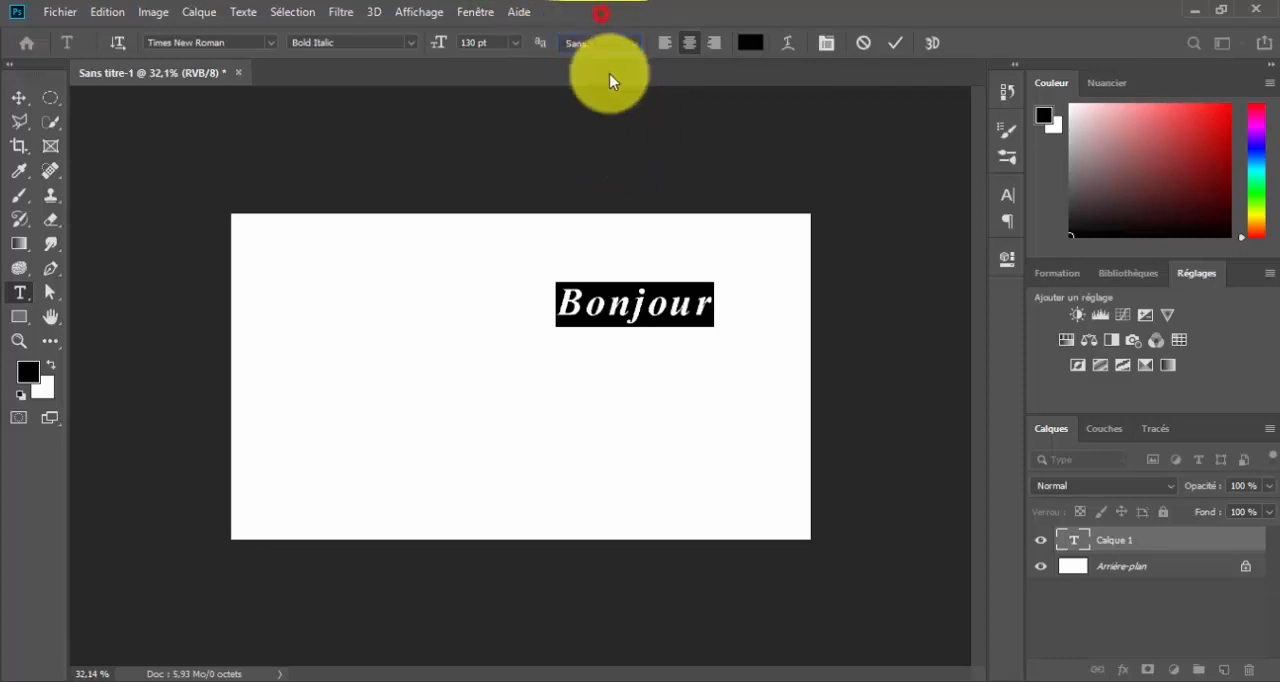
{"action": "left_click", "coordinate": [664, 42]}
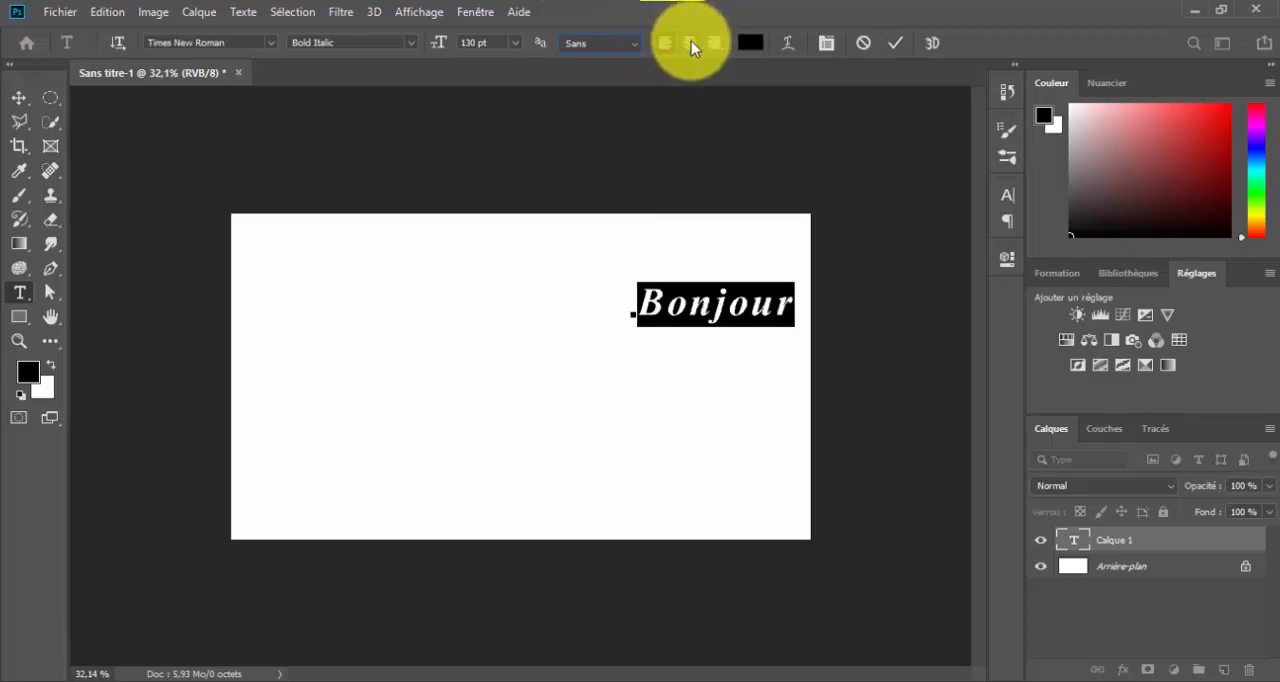
{"action": "left_click", "coordinate": [690, 42]}
{"action": "left_click", "coordinate": [716, 44]}
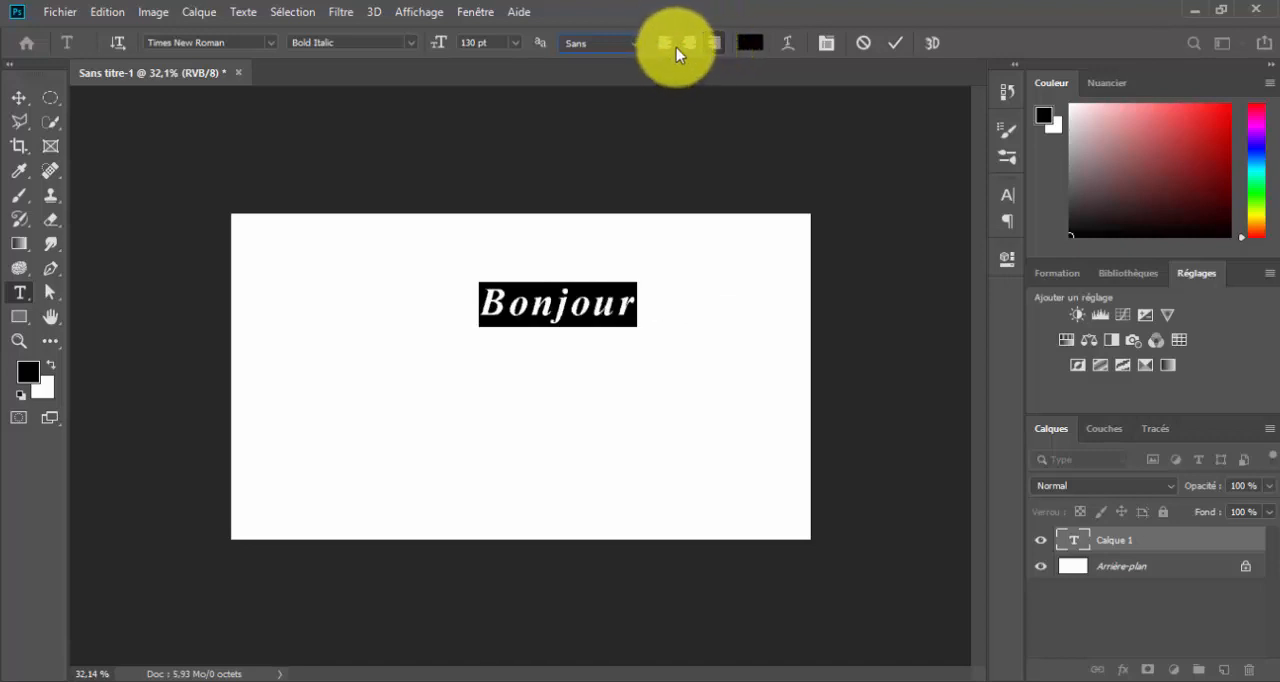
{"action": "left_click", "coordinate": [688, 44]}
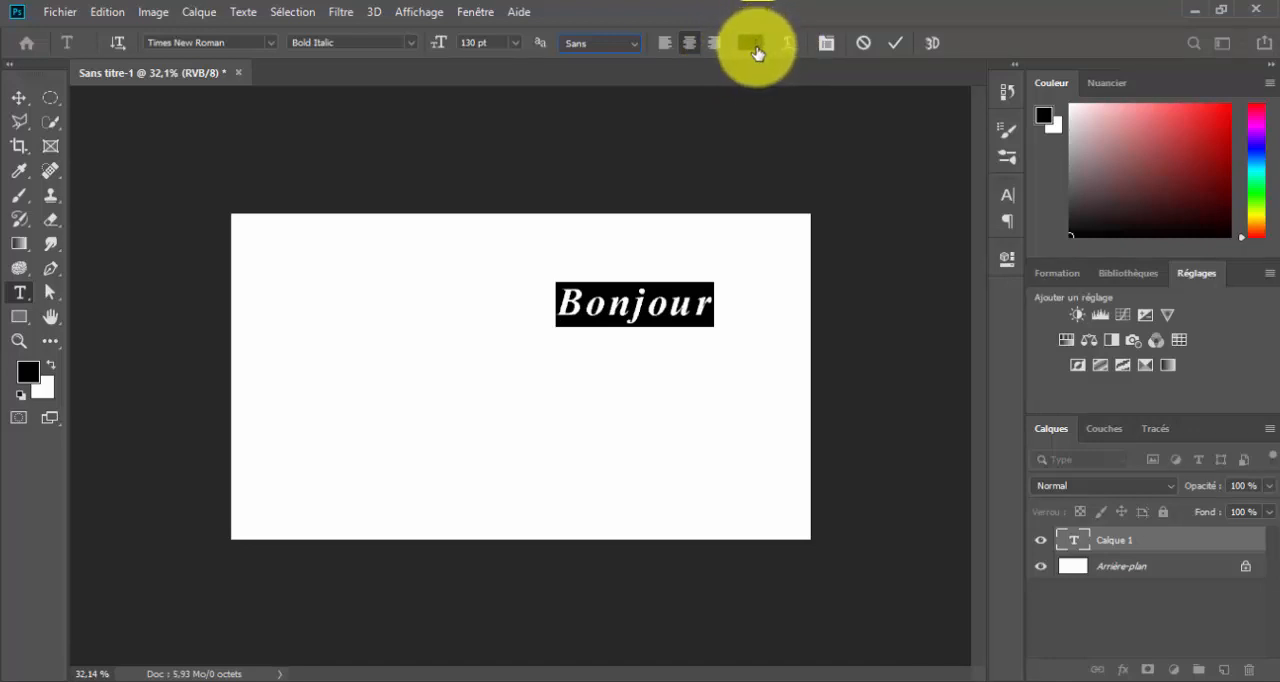
Select the whole word "Bonjour" and change its text colour to red eb1f1f
{"action": "left_click", "coordinate": [670, 316]}
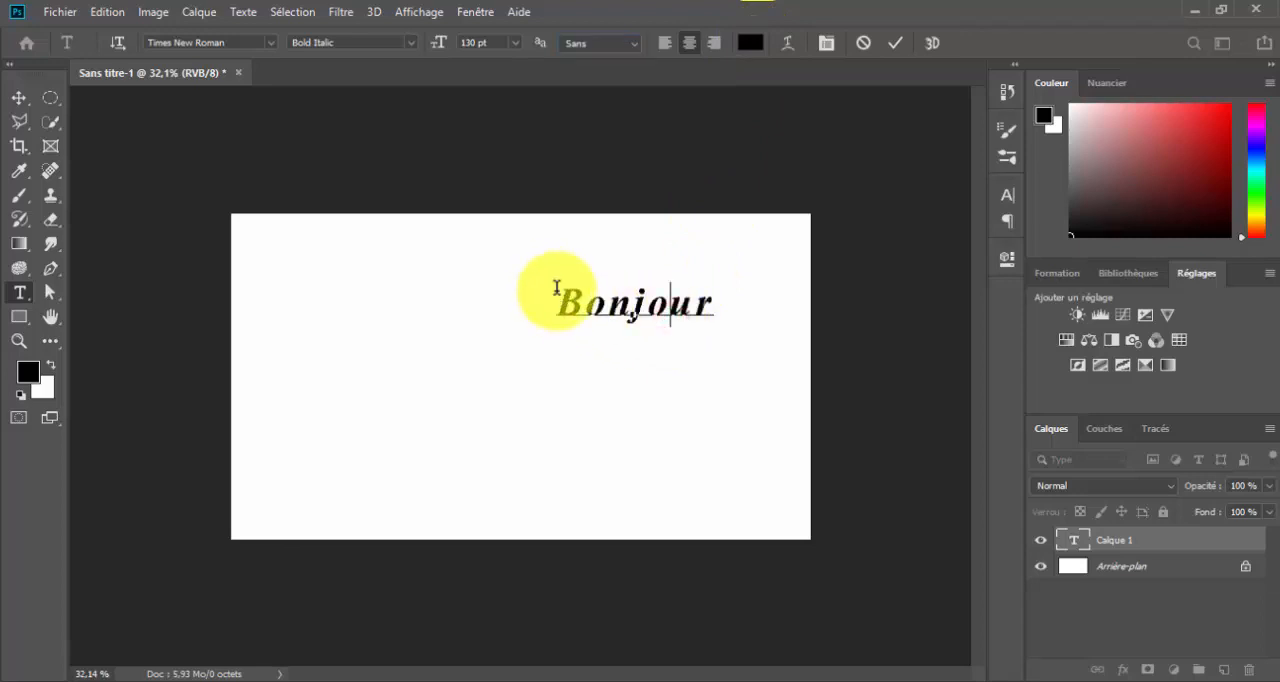
{"action": "left_click_drag", "start_coordinate": [565, 291], "coordinate": [749, 313]}
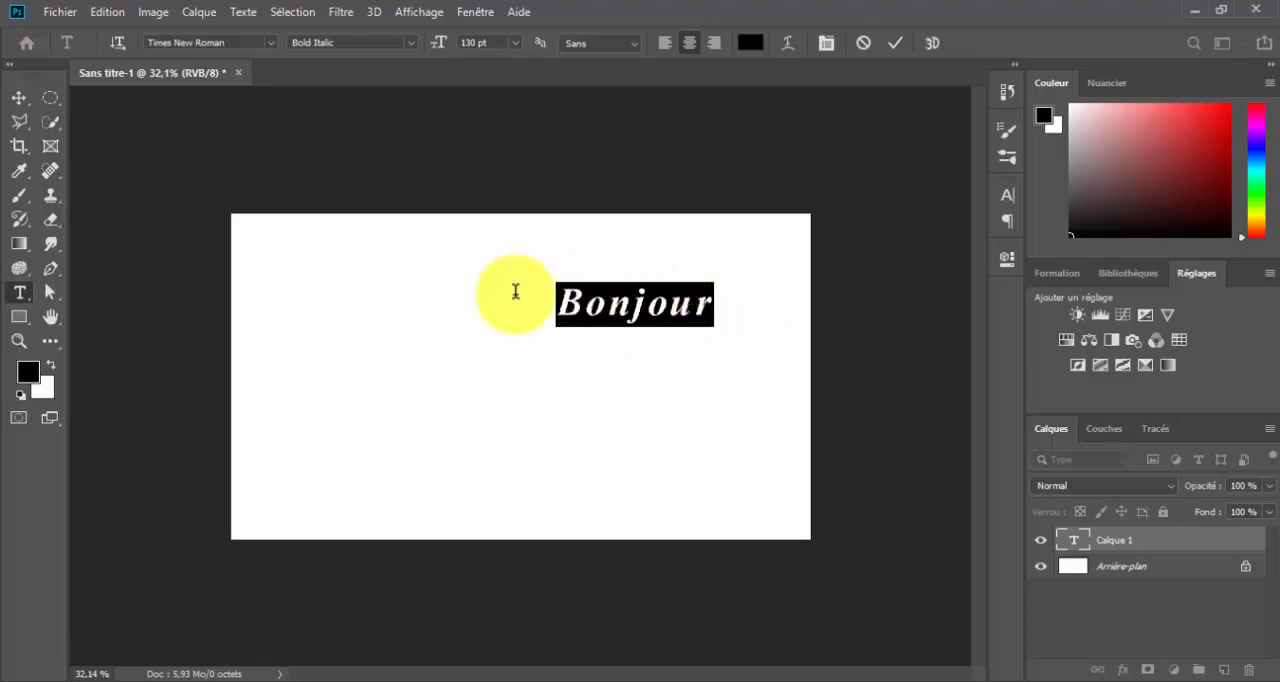
{"action": "left_click", "coordinate": [745, 44]}
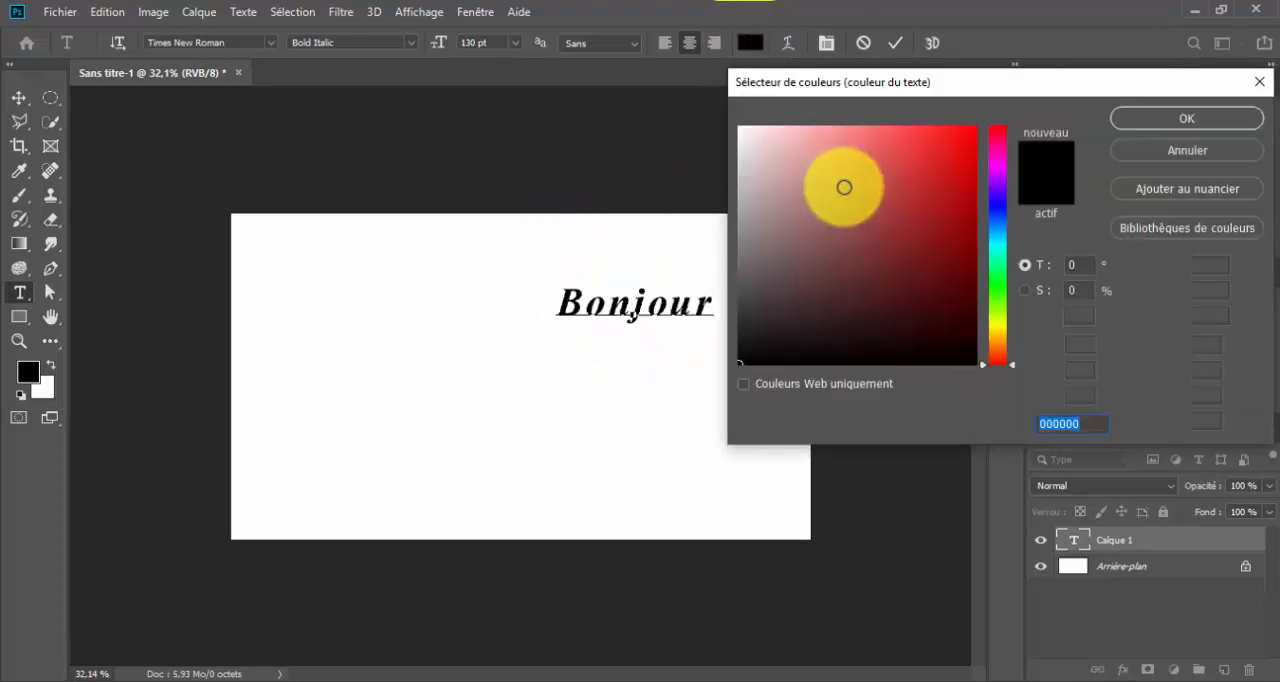
{"action": "left_click", "coordinate": [935, 148]}
{"action": "left_click", "coordinate": [1150, 112]}
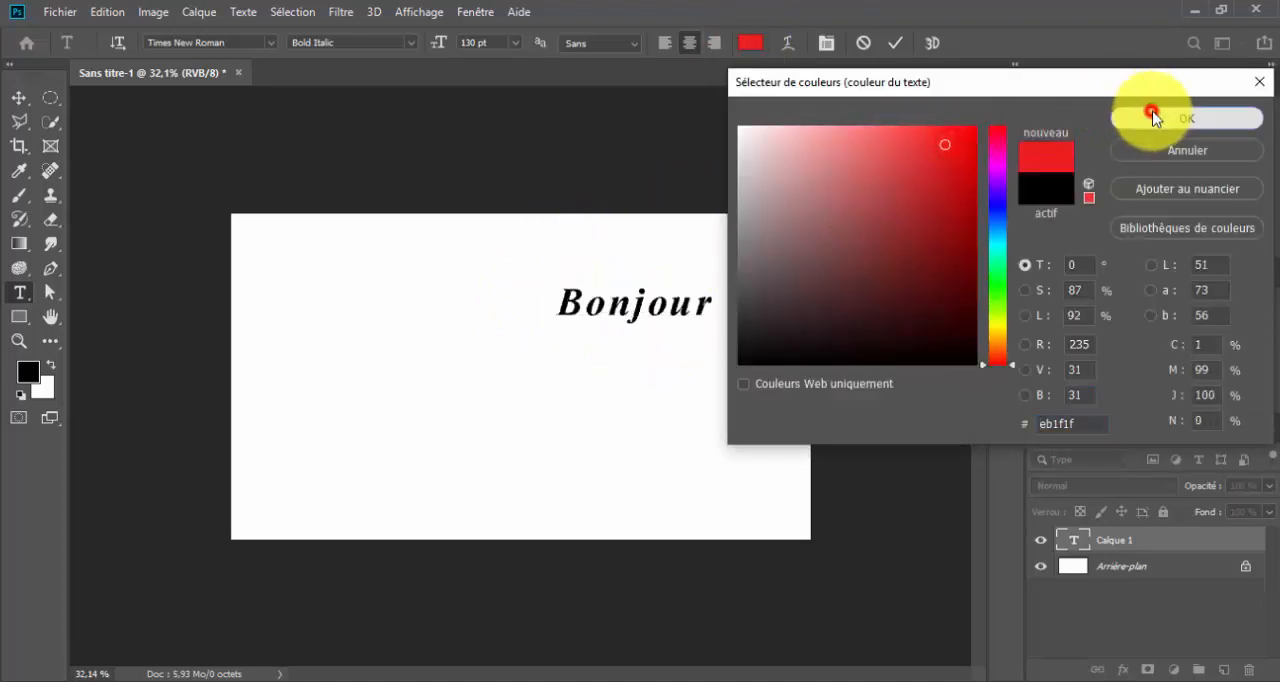
Reselect the whole word "Bonjour" and move it to the upper-left part of the canvas
{"action": "left_click", "coordinate": [670, 303]}
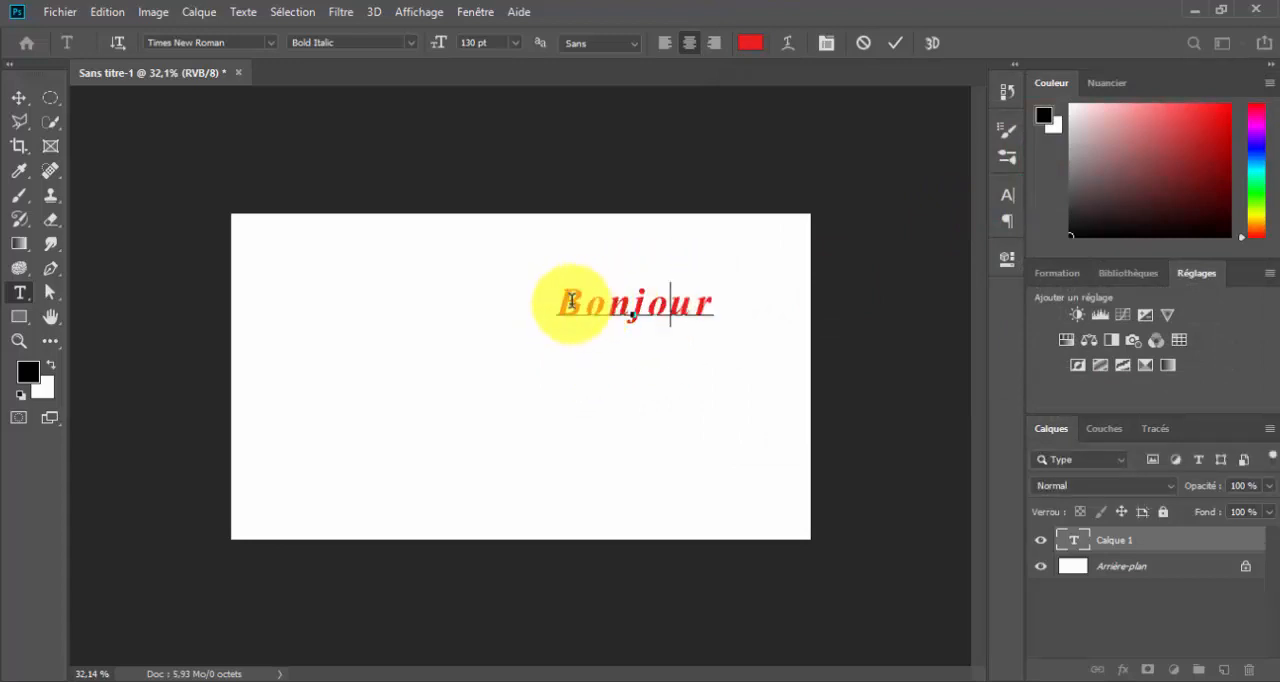
{"action": "left_click_drag", "start_coordinate": [561, 299], "coordinate": [757, 320]}
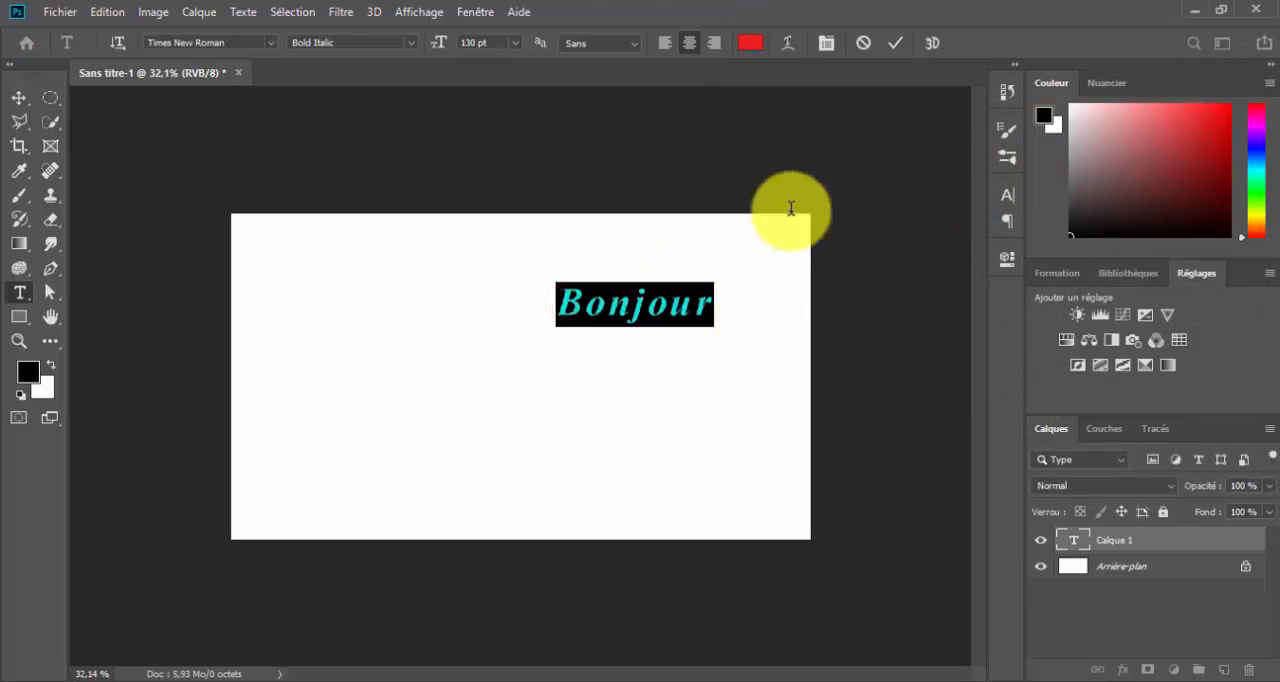
{"action": "left_click_drag", "start_coordinate": [610, 246], "coordinate": [370, 272]}
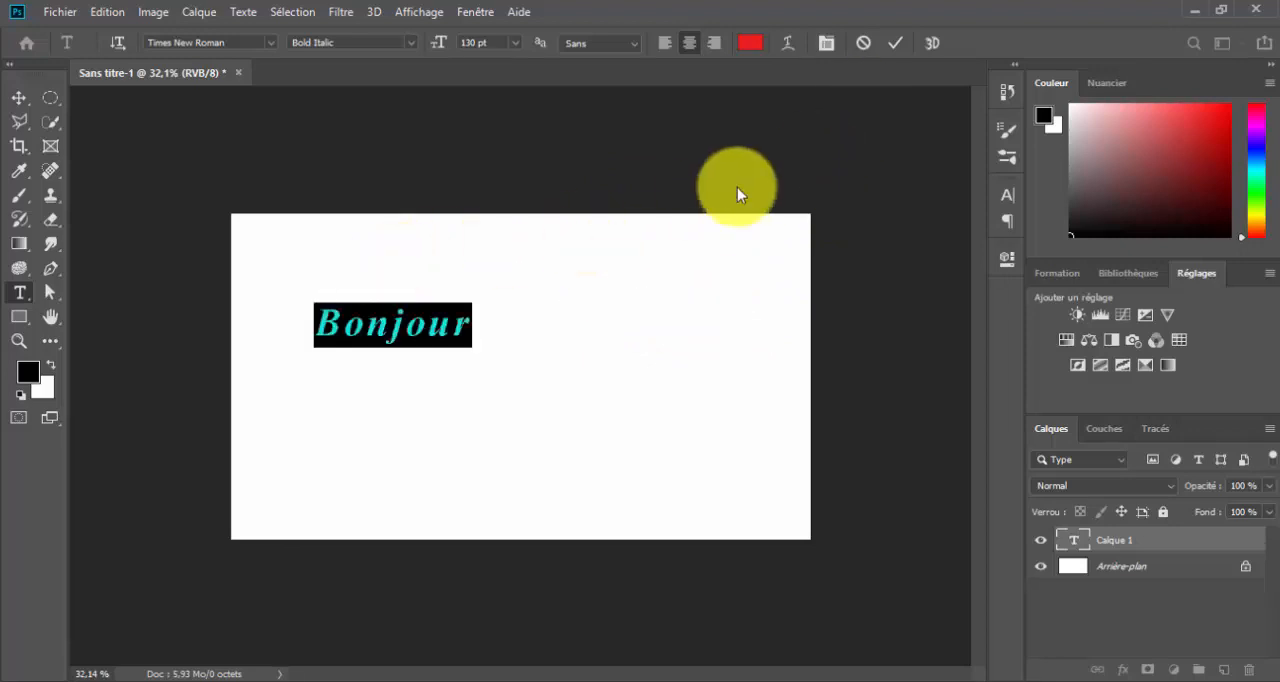
Try the Arc text warp with a +60 % horizontal bend and the Drapeau warp on "Bonjour", and cancel the warp
{"action": "left_click", "coordinate": [790, 44]}
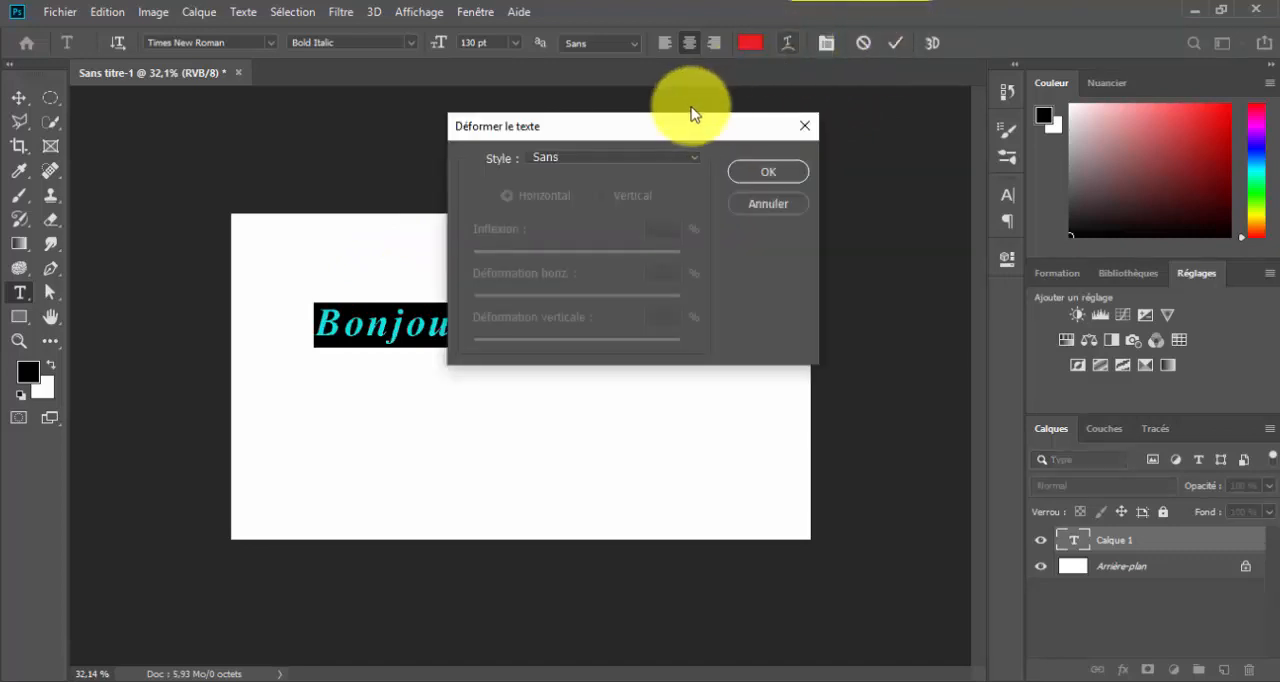
{"action": "left_click_drag", "start_coordinate": [688, 125], "coordinate": [877, 119]}
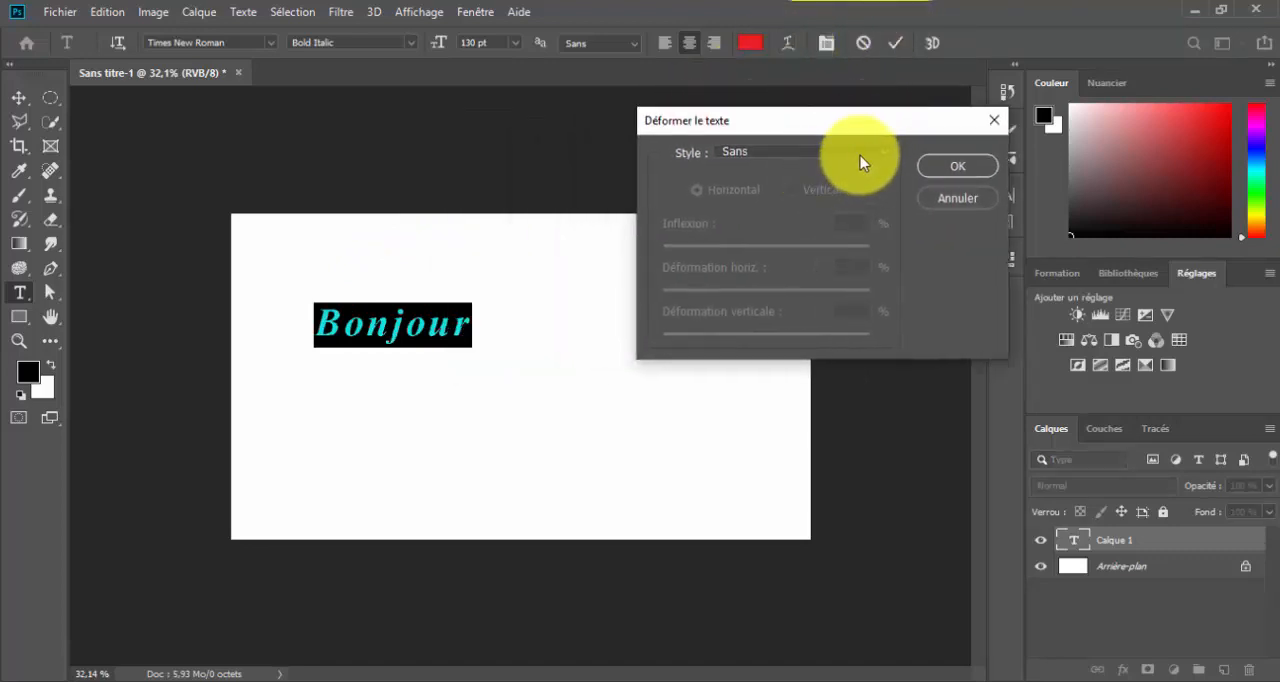
{"action": "left_click", "coordinate": [860, 155]}
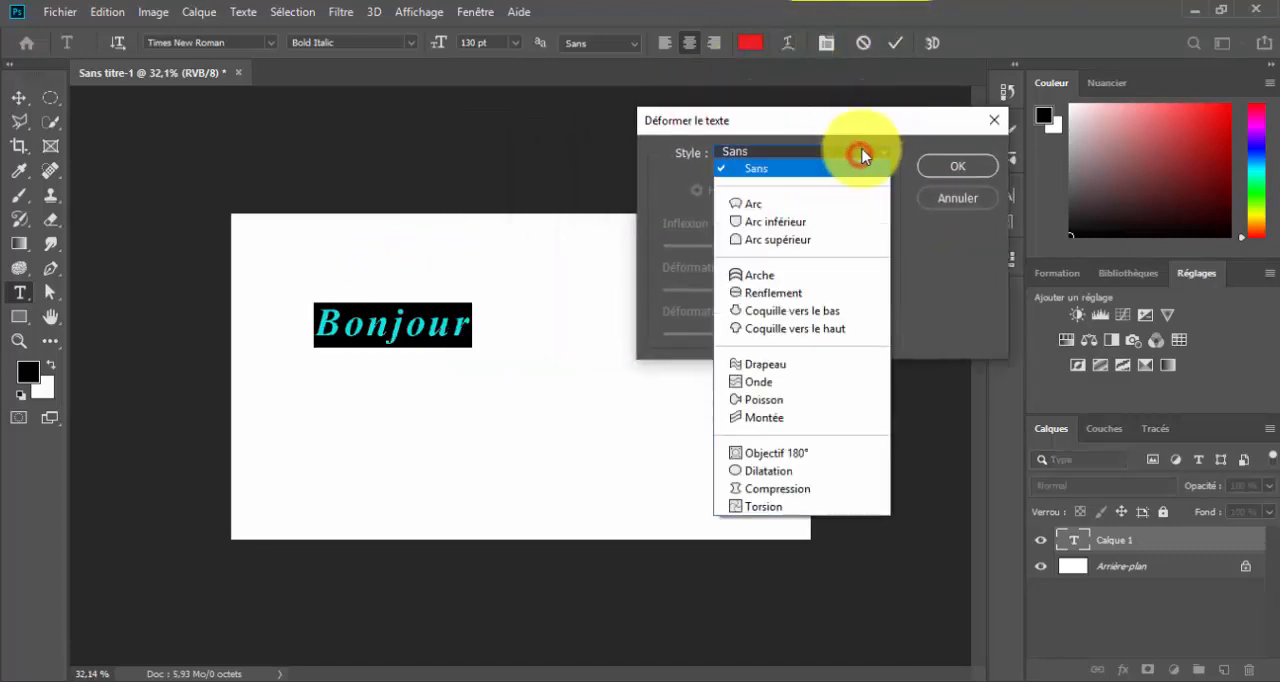
{"action": "left_click", "coordinate": [762, 205]}
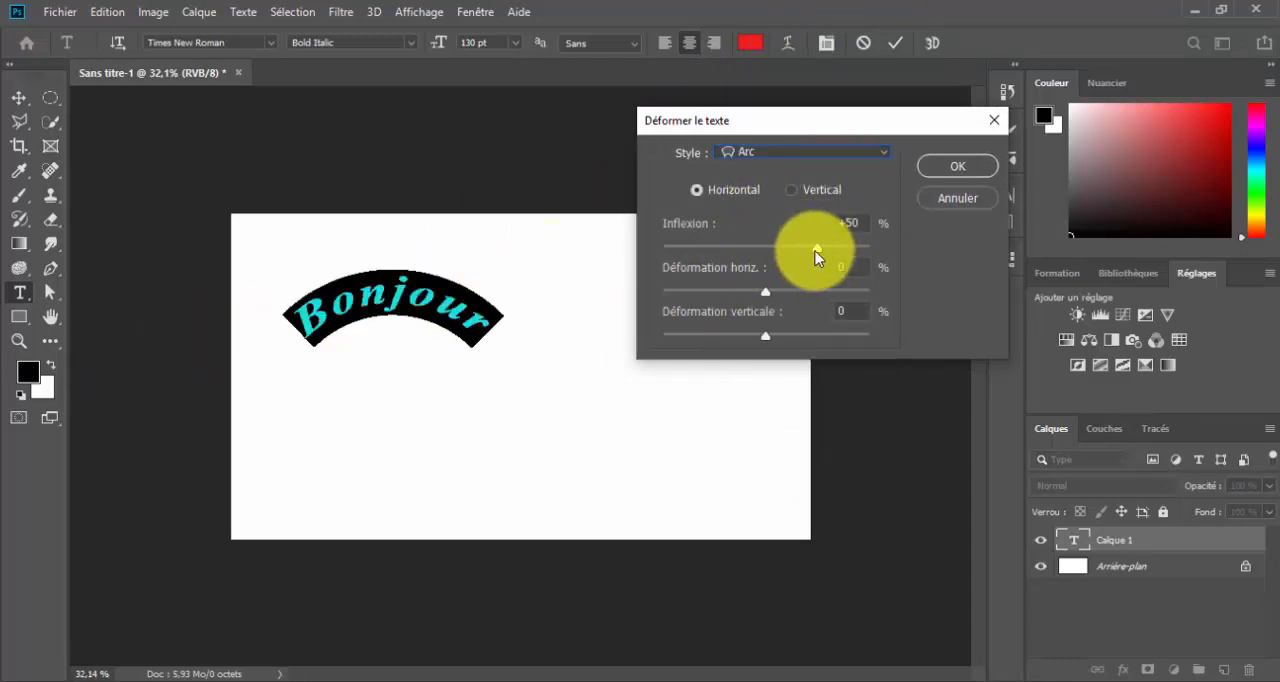
{"action": "mouse_move", "coordinate": [813, 251]}
{"action": "left_mouse_down"}
{"action": "mouse_move", "coordinate": [700, 262]}
{"action": "mouse_move", "coordinate": [839, 251]}
{"action": "mouse_move", "coordinate": [827, 250]}
{"action": "left_mouse_up"}
{"action": "left_click", "coordinate": [850, 154]}
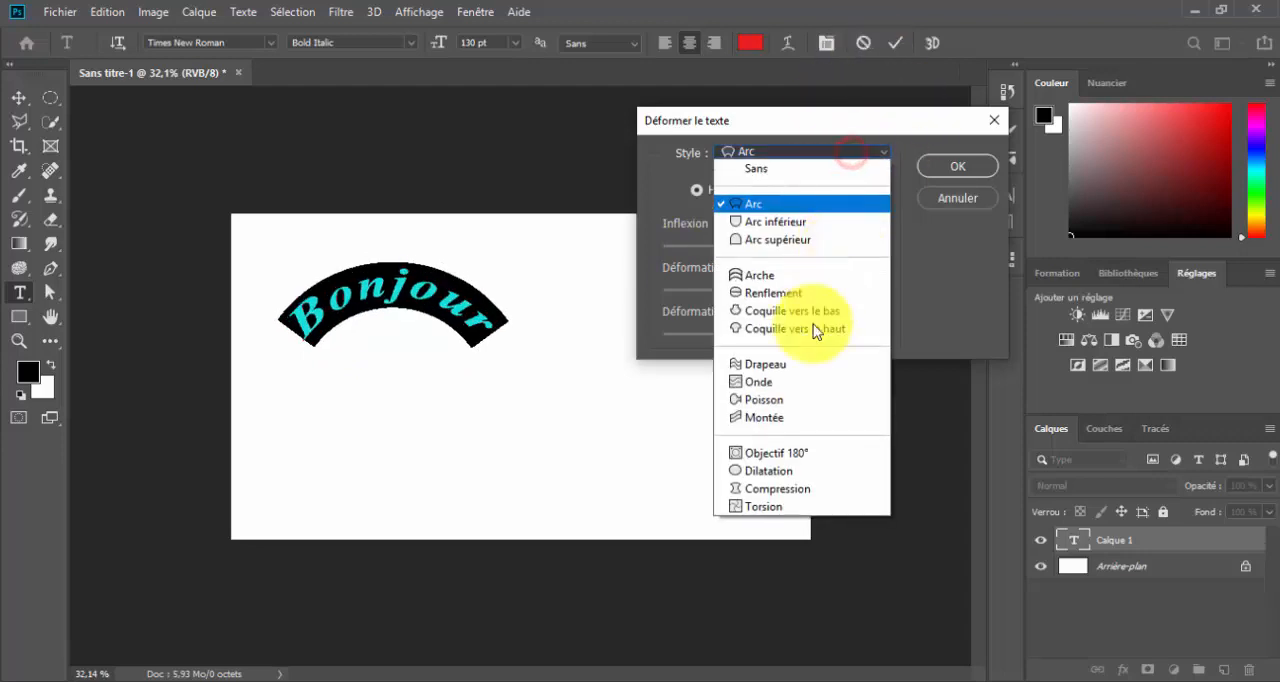
{"action": "left_click", "coordinate": [788, 366]}
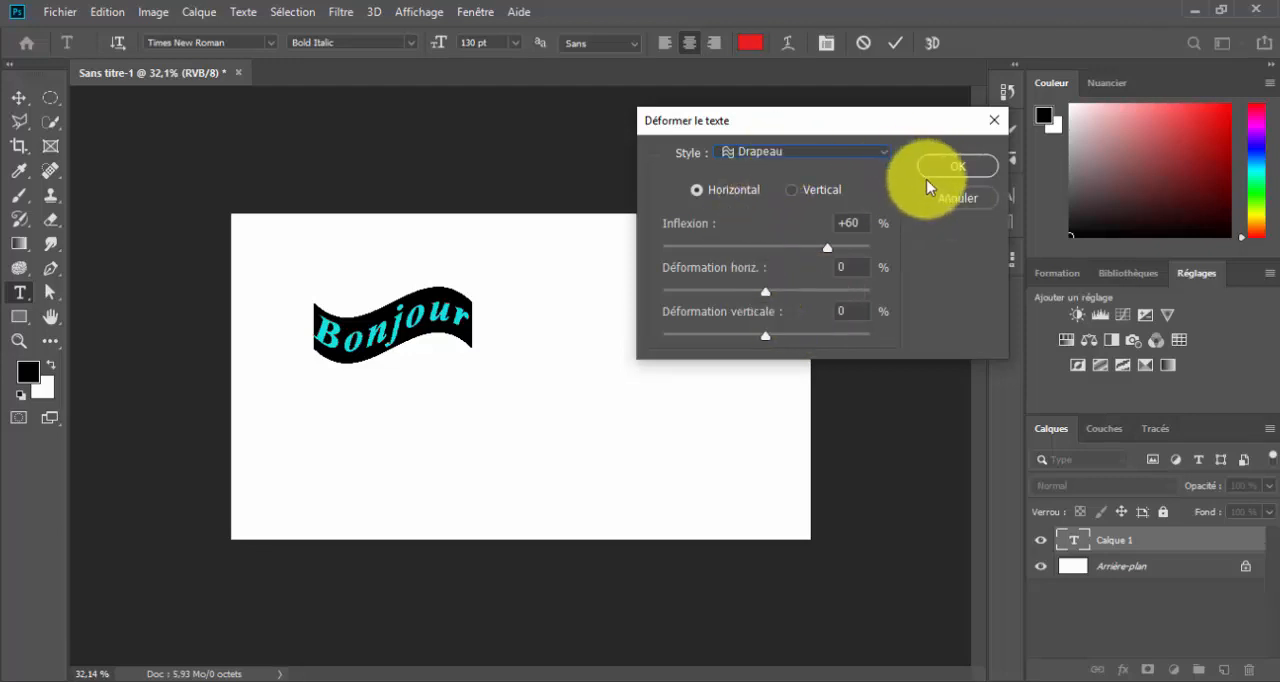
{"action": "left_click", "coordinate": [955, 200]}
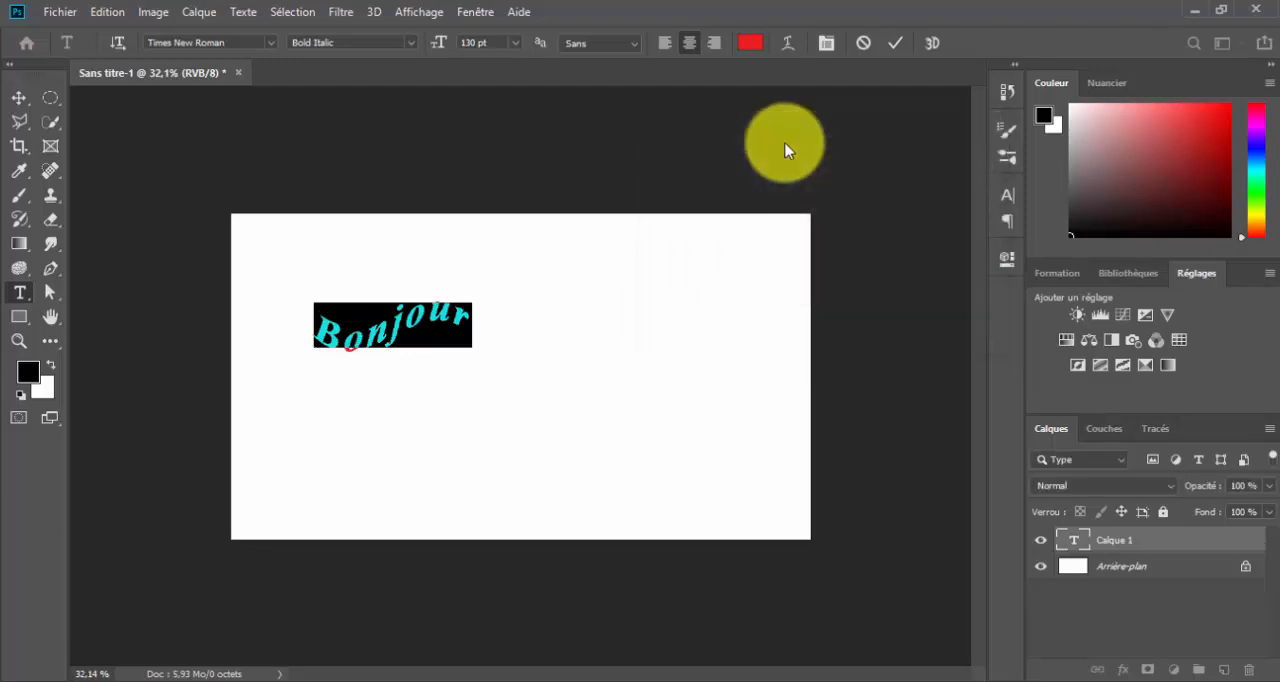
Stretch the "Bonjour" characters to a vertical scale of 164 % and a horizontal scale of 178 %
{"action": "left_click", "coordinate": [829, 43]}
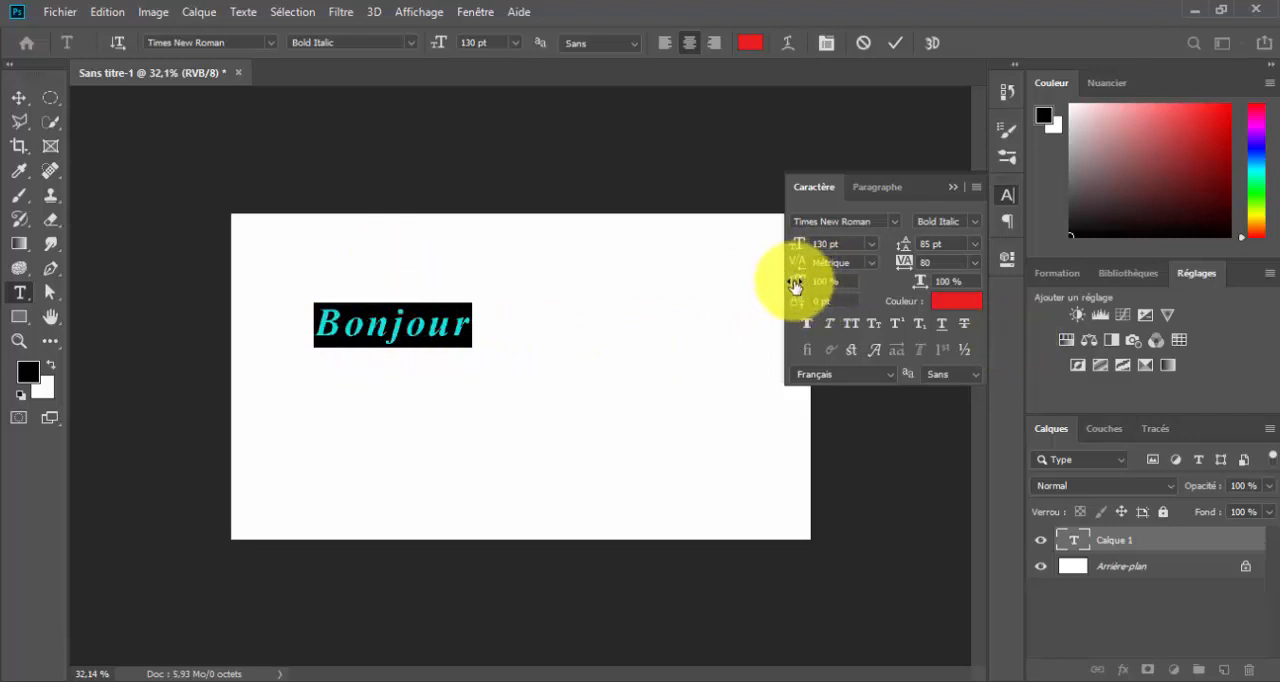
{"action": "left_click_drag", "start_coordinate": [795, 285], "coordinate": [862, 279]}
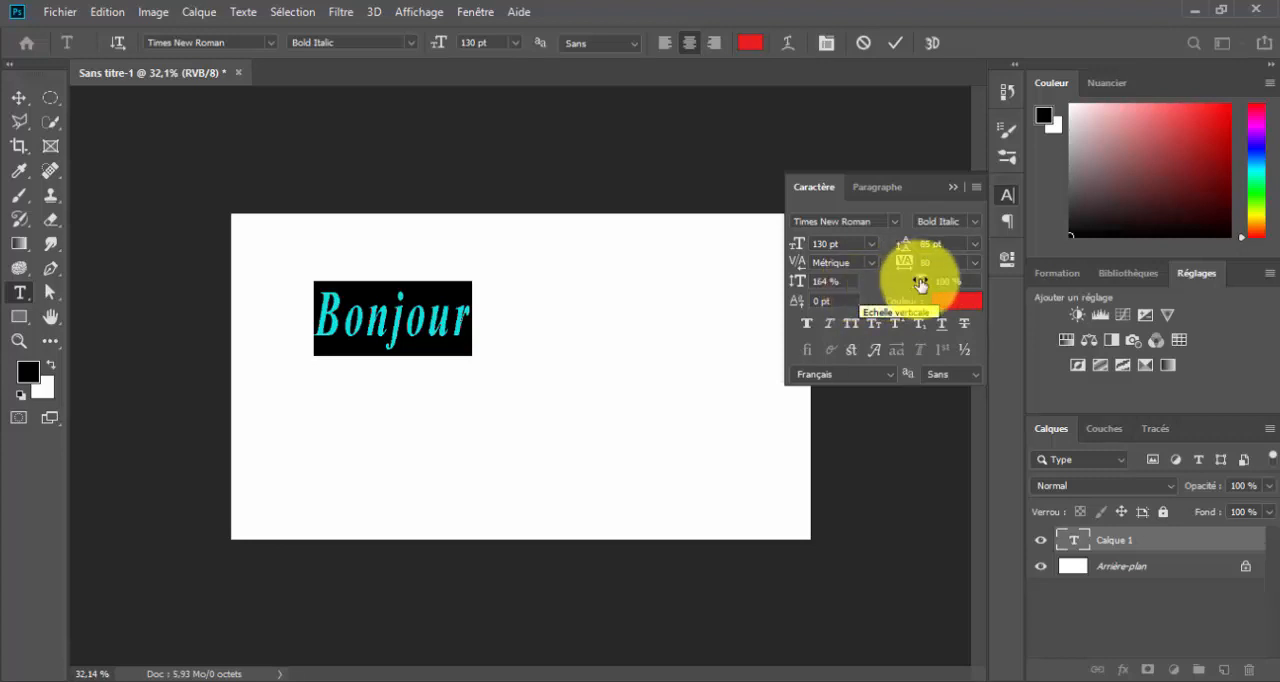
{"action": "left_click_drag", "start_coordinate": [920, 283], "coordinate": [1000, 280]}
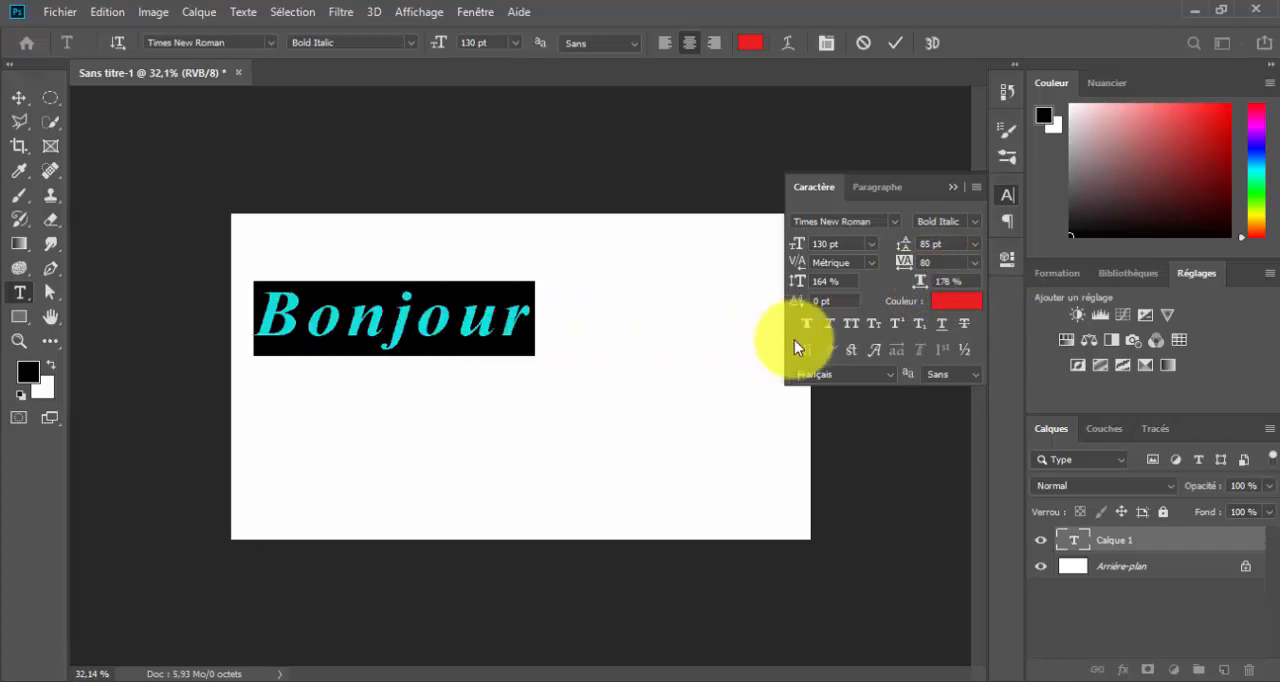
Set the baseline shift of "Bonjour" to 91 pt and its tracking to 240
{"action": "left_click_drag", "start_coordinate": [854, 310], "coordinate": [916, 275]}
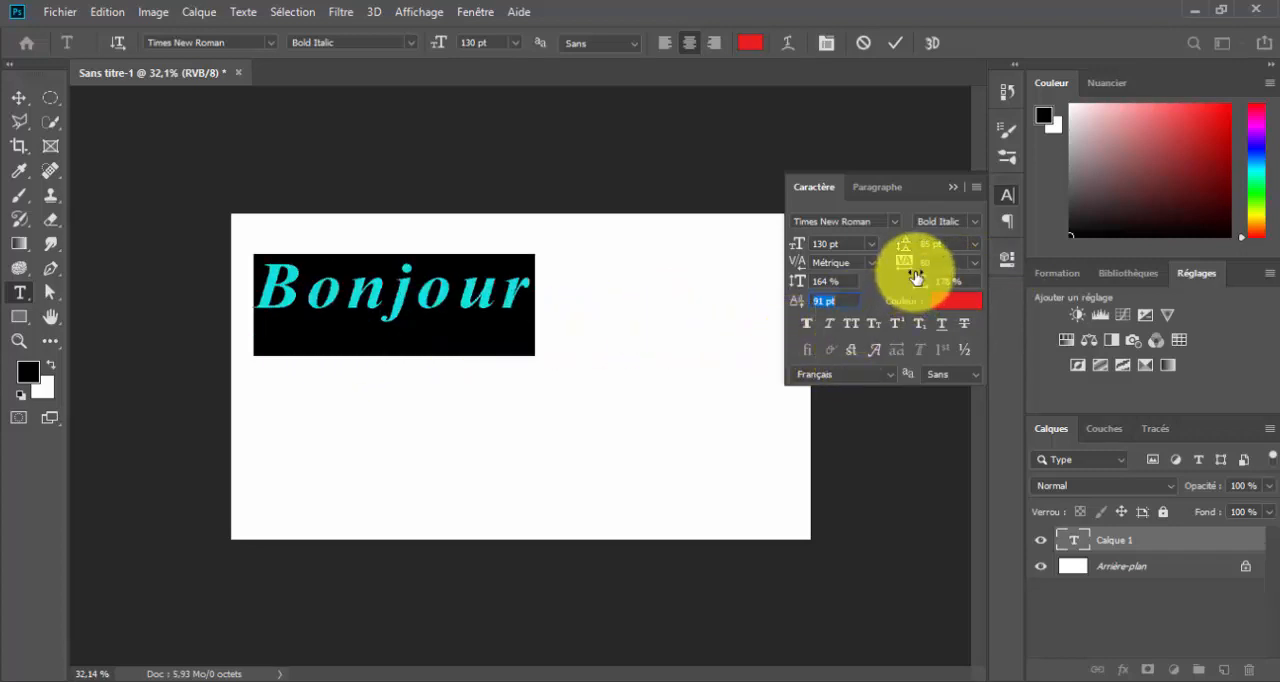
{"action": "left_click", "coordinate": [978, 264]}
{"action": "left_click", "coordinate": [976, 263]}
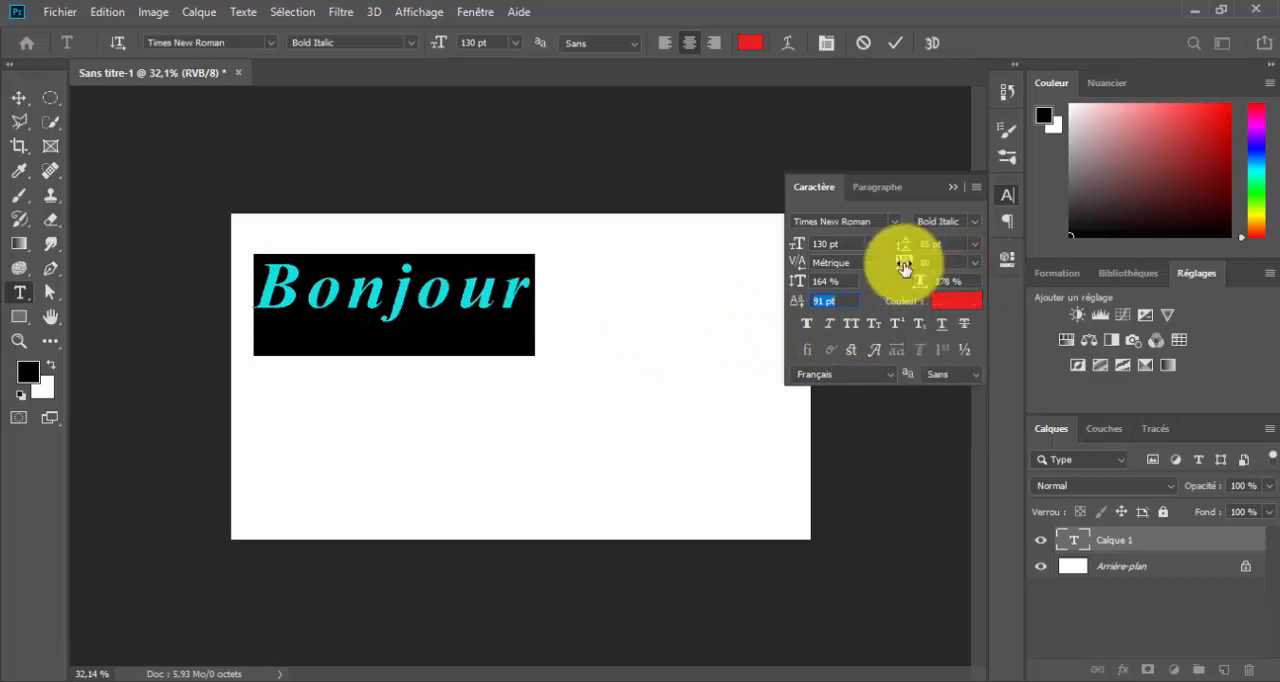
{"action": "mouse_move", "coordinate": [903, 266]}
{"action": "left_mouse_down"}
{"action": "mouse_move", "coordinate": [957, 271]}
{"action": "mouse_move", "coordinate": [915, 279]}
{"action": "left_mouse_up"}
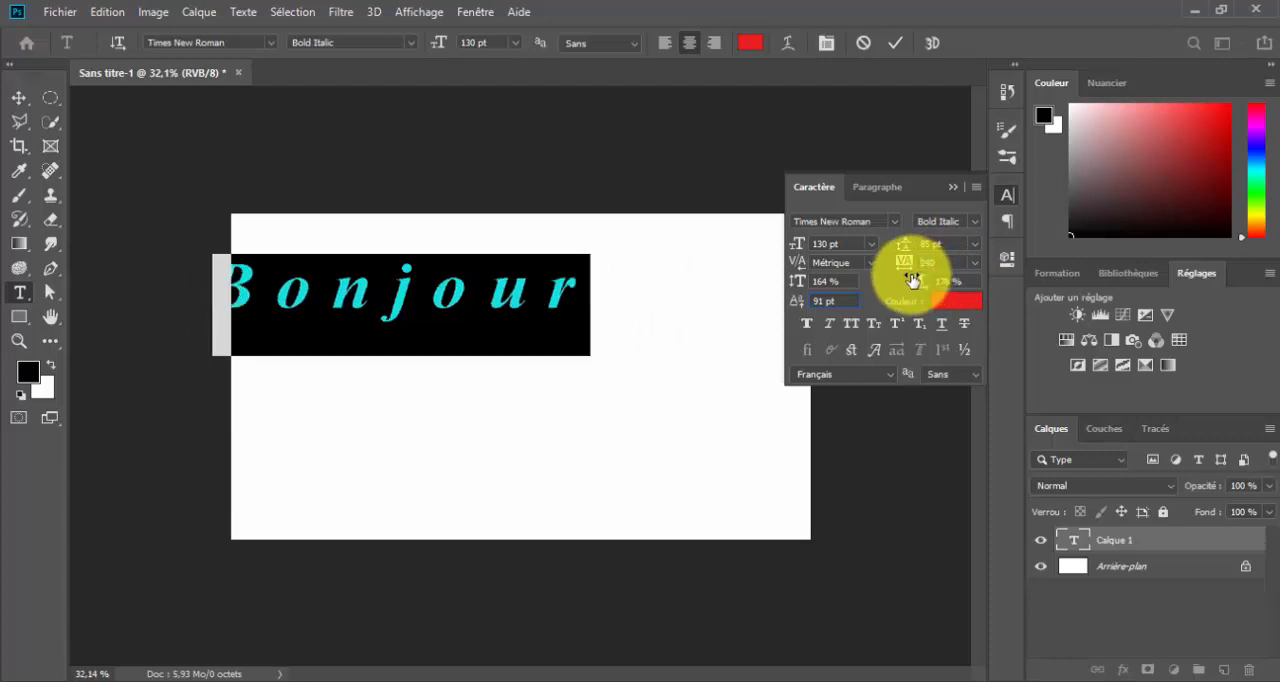
Raise only the first "o" of "Bonjour" to a 253 pt baseline shift and set its tracking to -60
{"action": "left_click", "coordinate": [335, 297]}
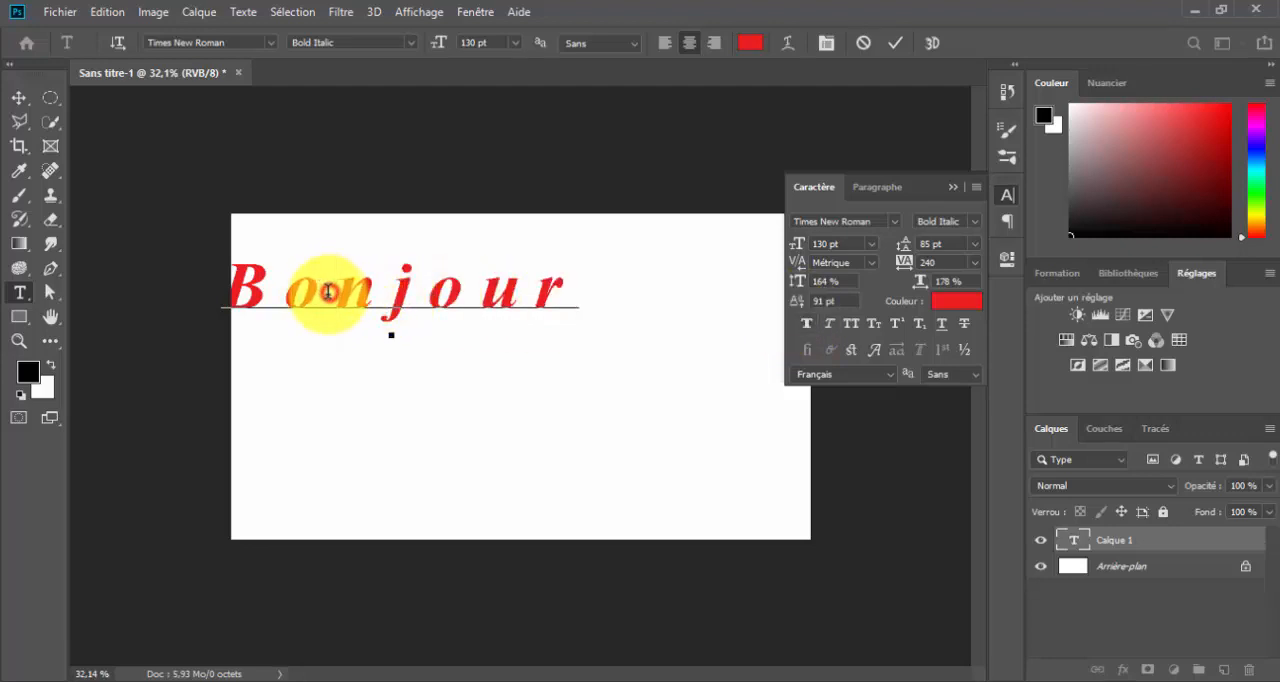
{"action": "left_click_drag", "start_coordinate": [313, 292], "coordinate": [290, 300]}
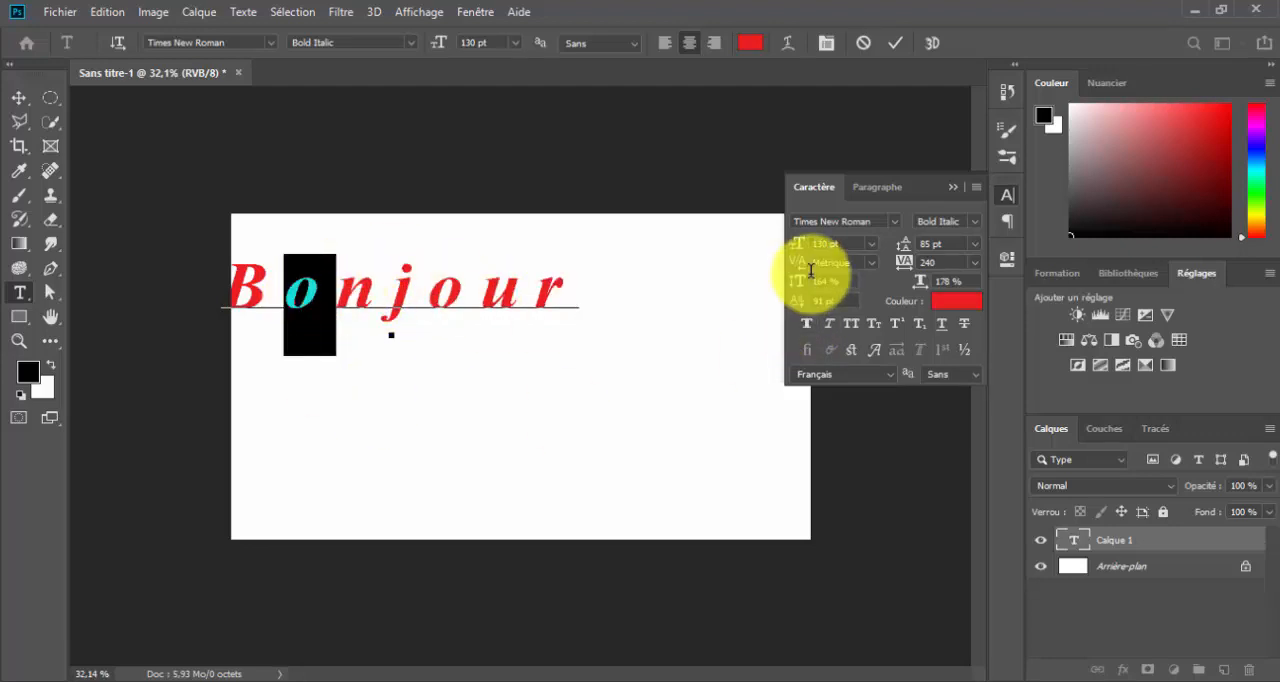
{"action": "left_click_drag", "start_coordinate": [799, 300], "coordinate": [862, 308]}
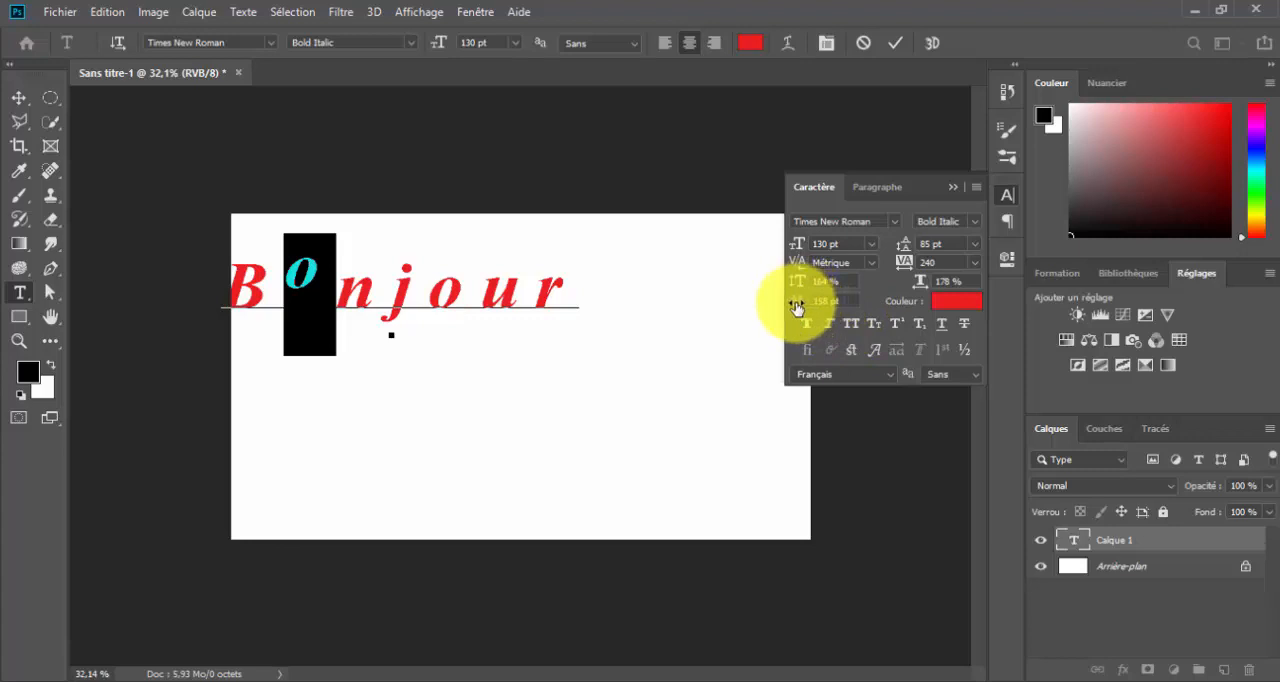
{"action": "left_click_drag", "start_coordinate": [796, 301], "coordinate": [888, 308]}
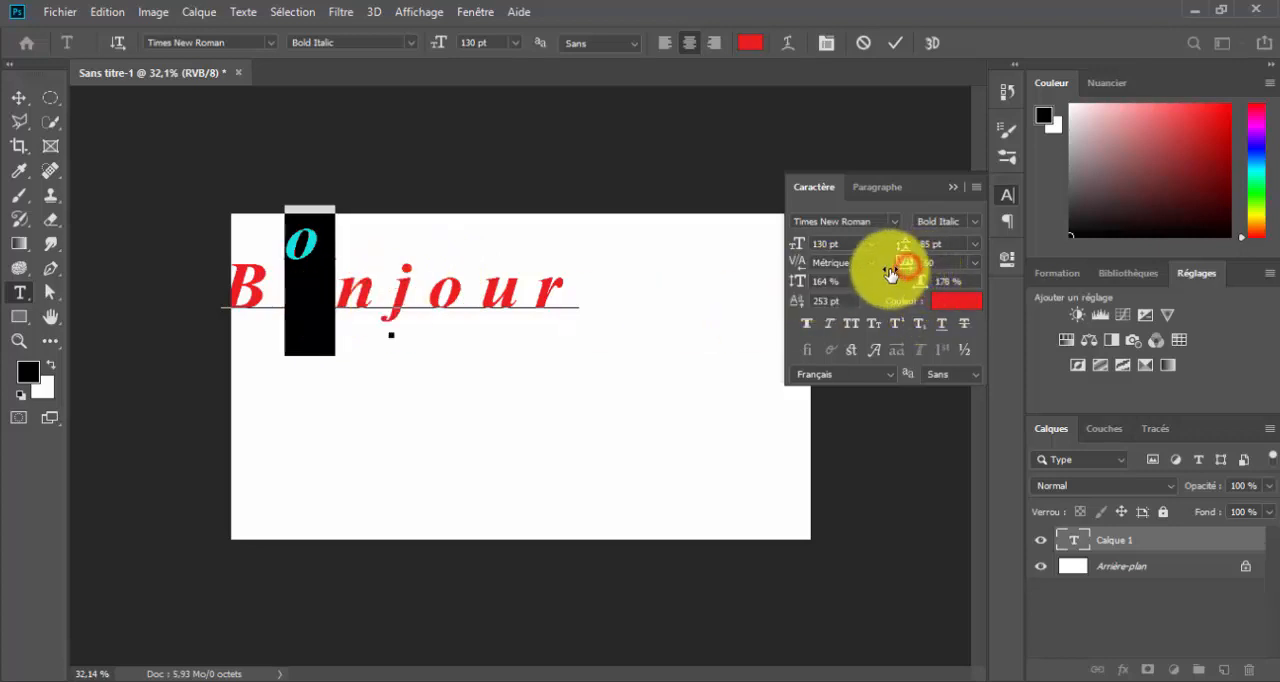
{"action": "mouse_move", "coordinate": [903, 266]}
{"action": "left_mouse_down"}
{"action": "mouse_move", "coordinate": [889, 276]}
{"action": "mouse_move", "coordinate": [967, 274]}
{"action": "mouse_move", "coordinate": [908, 272]}
{"action": "mouse_move", "coordinate": [894, 287]}
{"action": "left_mouse_up"}
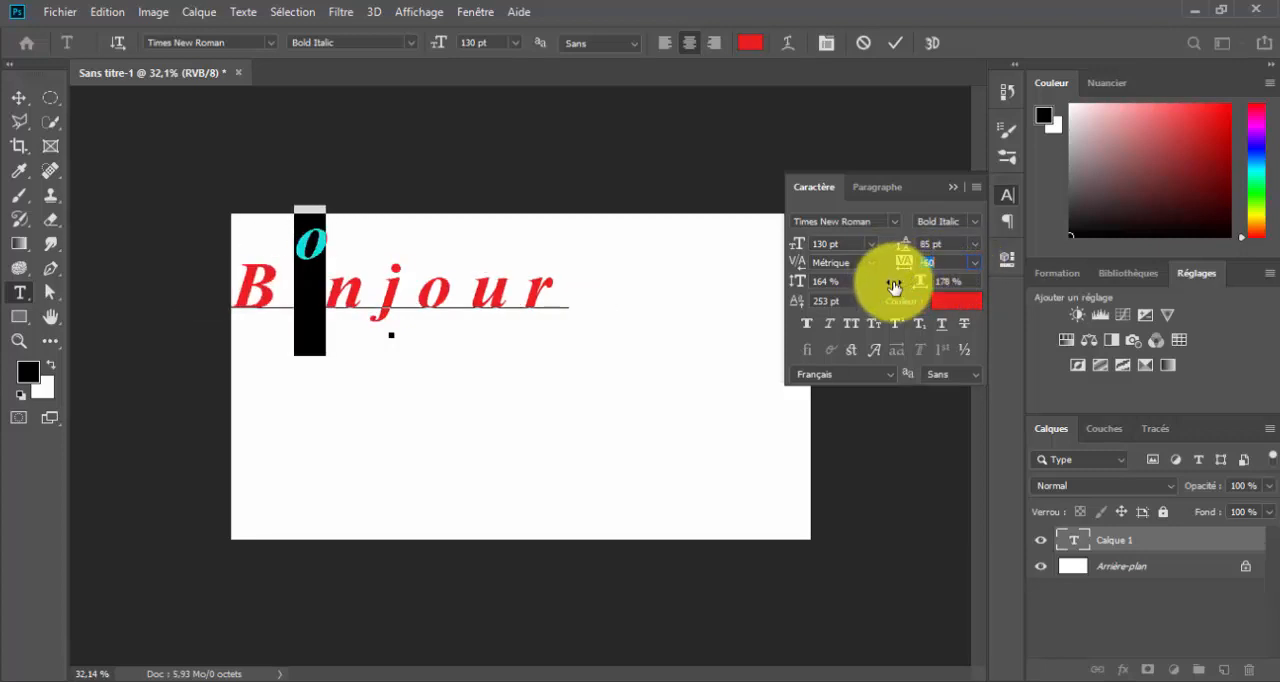
Raise only the second "o" of "Bonjour" to a baseline shift of 265 pt
{"action": "left_click", "coordinate": [467, 292]}
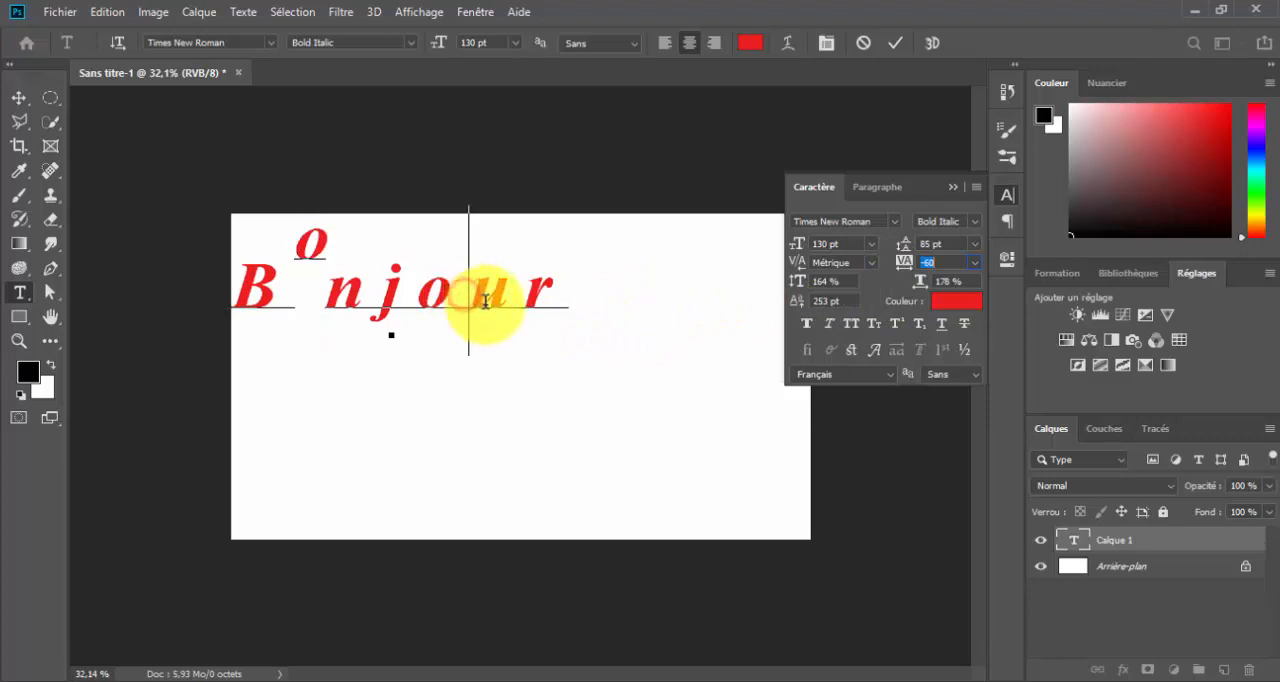
{"action": "left_click_drag", "start_coordinate": [428, 293], "coordinate": [471, 292]}
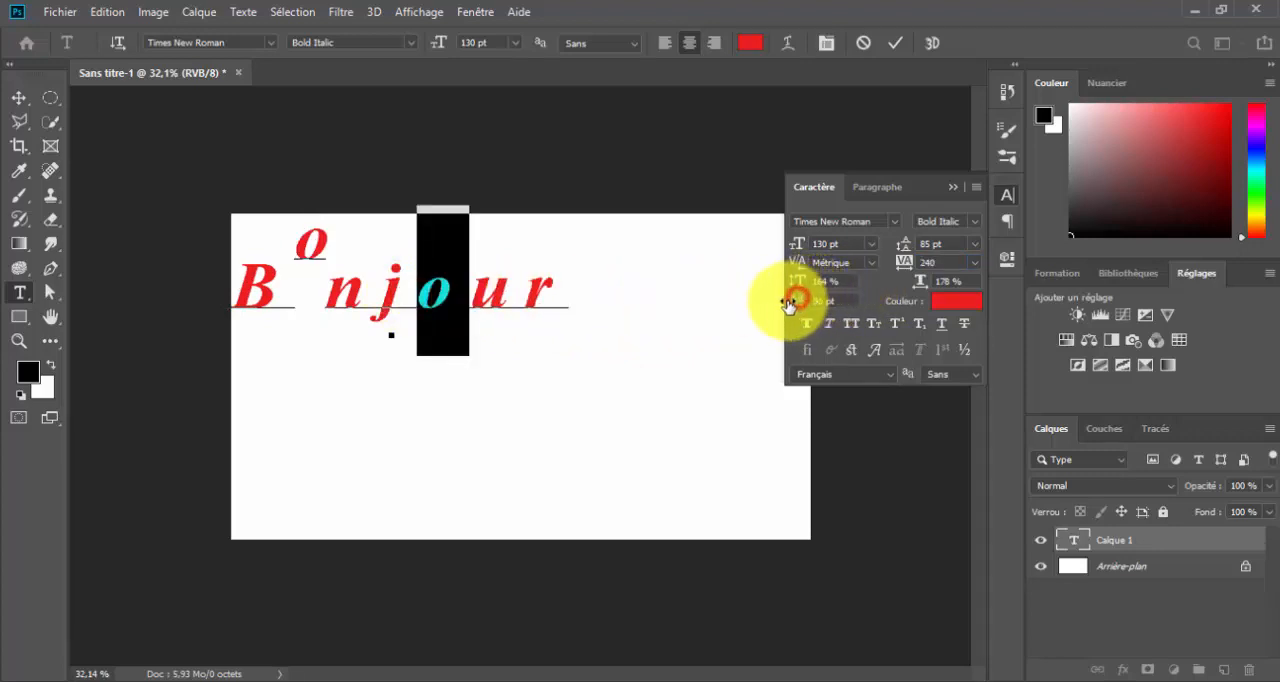
{"action": "left_click_drag", "start_coordinate": [772, 311], "coordinate": [923, 307]}
{"action": "mouse_move", "coordinate": [795, 304]}
{"action": "left_mouse_down"}
{"action": "mouse_move", "coordinate": [874, 297]}
{"action": "mouse_move", "coordinate": [775, 315]}
{"action": "left_mouse_up"}
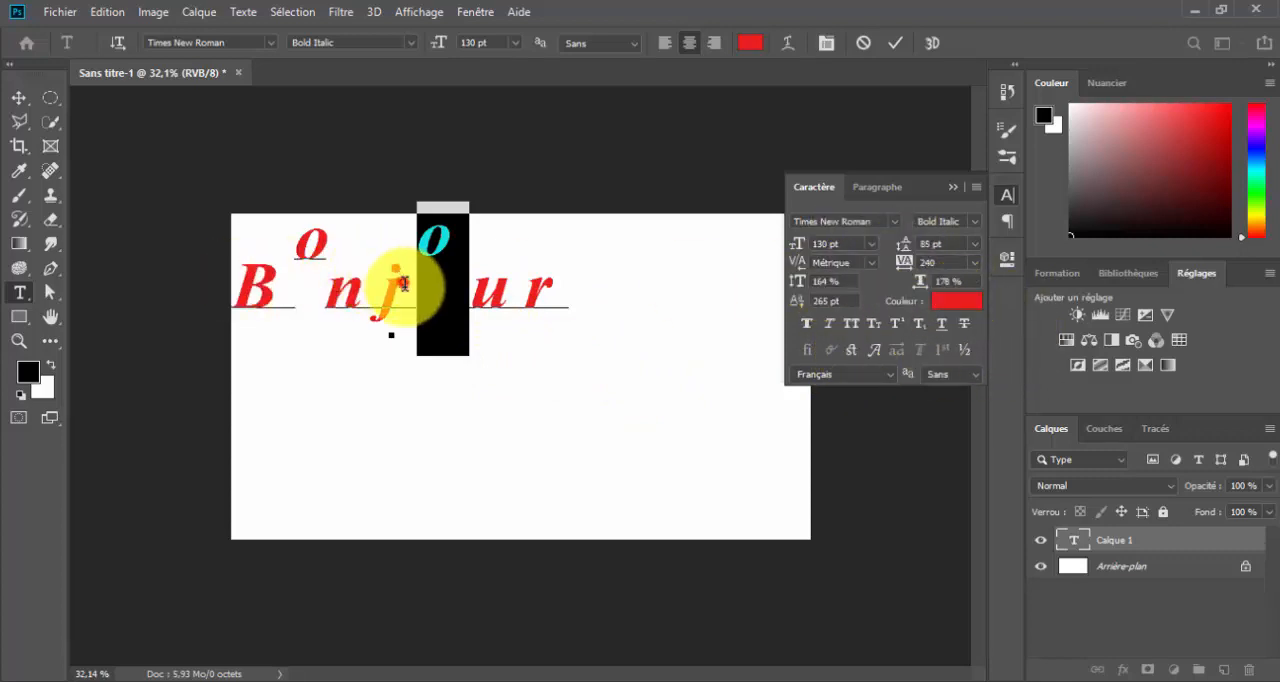
Try faux bold on the whole word "Bonjour" and switch it off again
{"action": "key", "text": "Left"}
{"action": "left_click", "coordinate": [560, 303]}
{"action": "left_click_drag", "start_coordinate": [561, 306], "coordinate": [257, 312]}
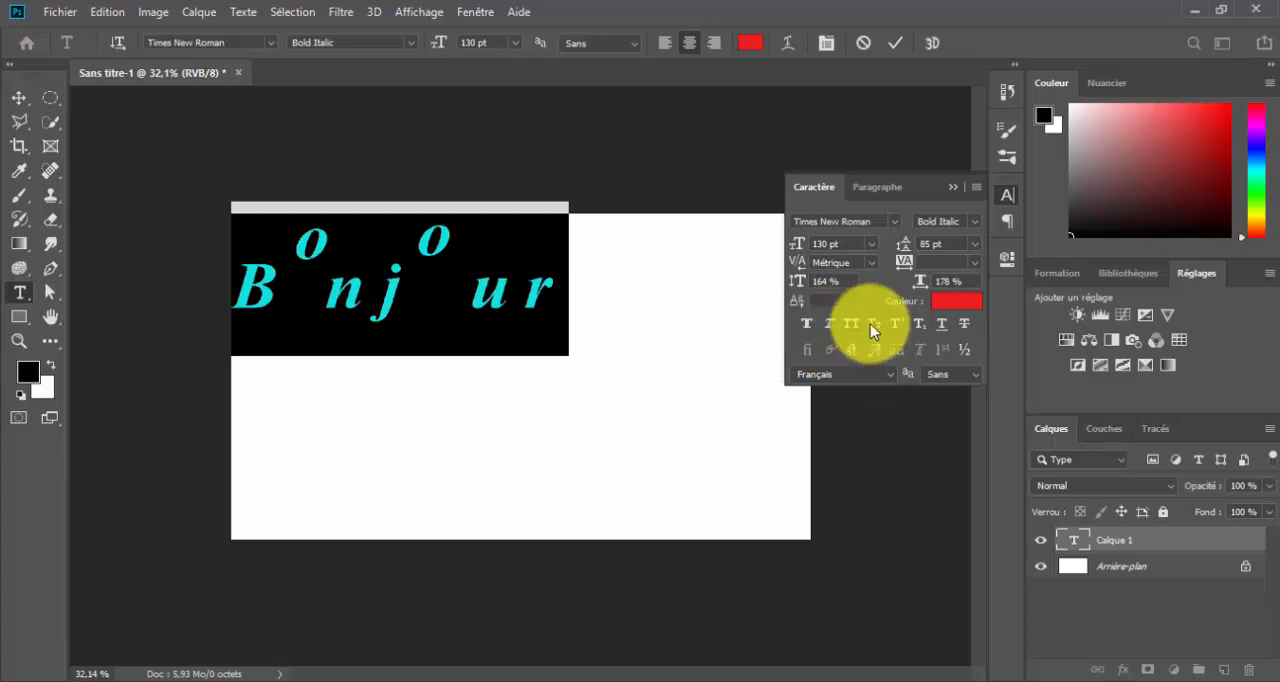
{"action": "left_click", "coordinate": [804, 324]}
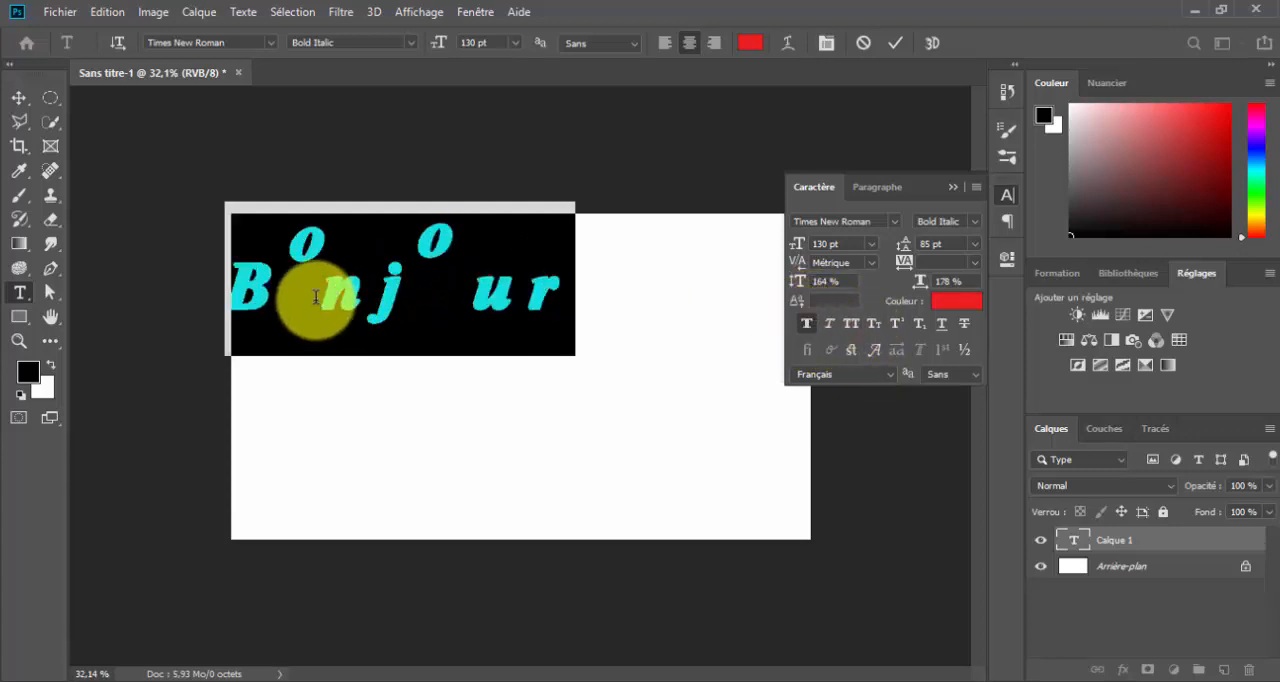
{"action": "left_click", "coordinate": [803, 322]}
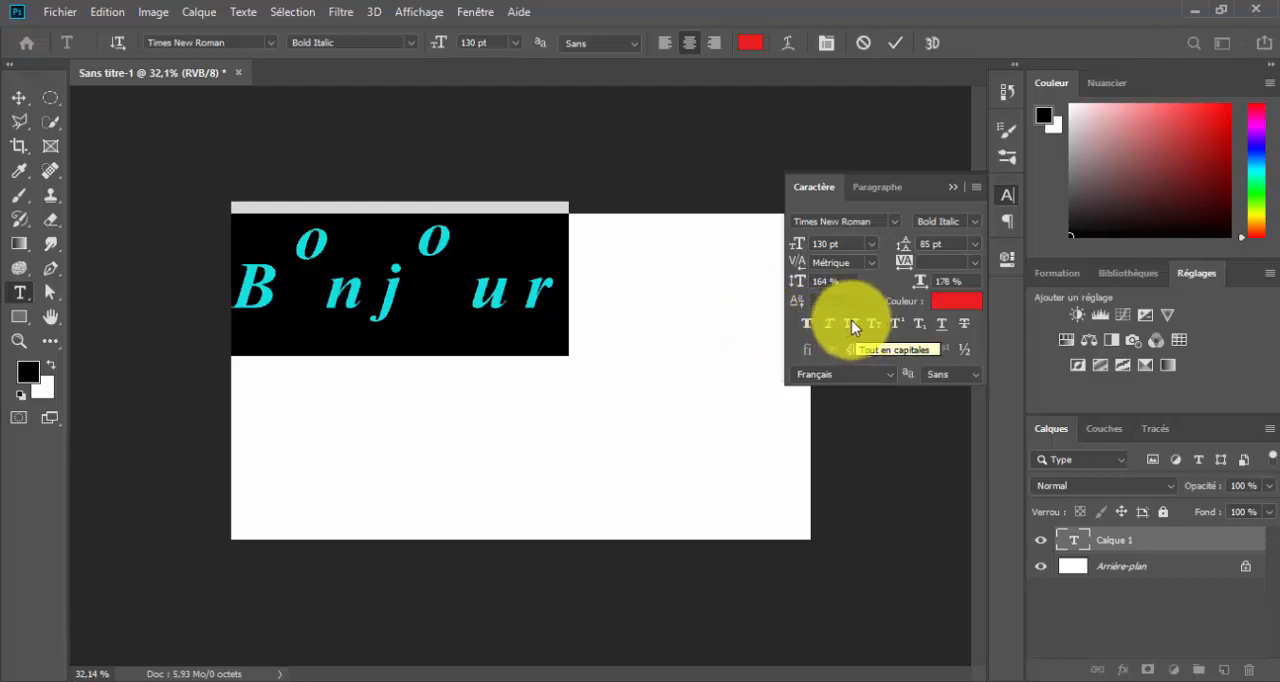
Try all caps and small caps in turn on the whole word, switching each one off again
{"action": "left_click", "coordinate": [851, 321]}
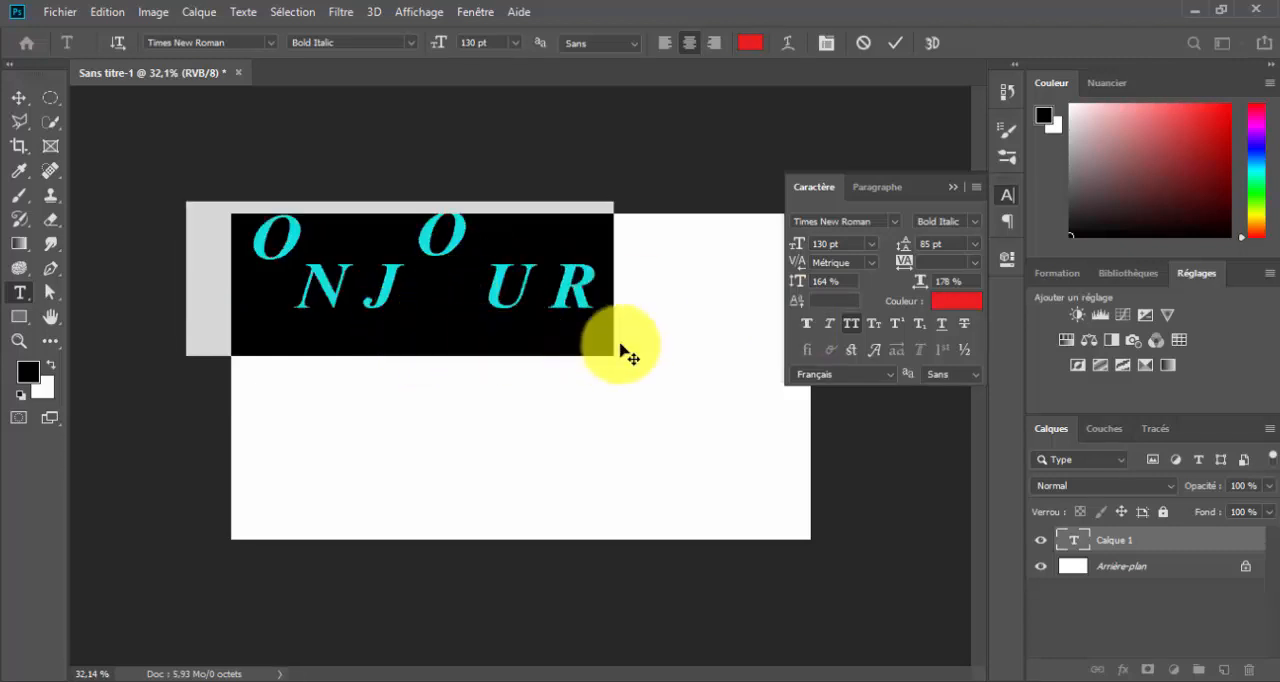
{"action": "left_click", "coordinate": [867, 318]}
{"action": "left_click", "coordinate": [852, 327]}
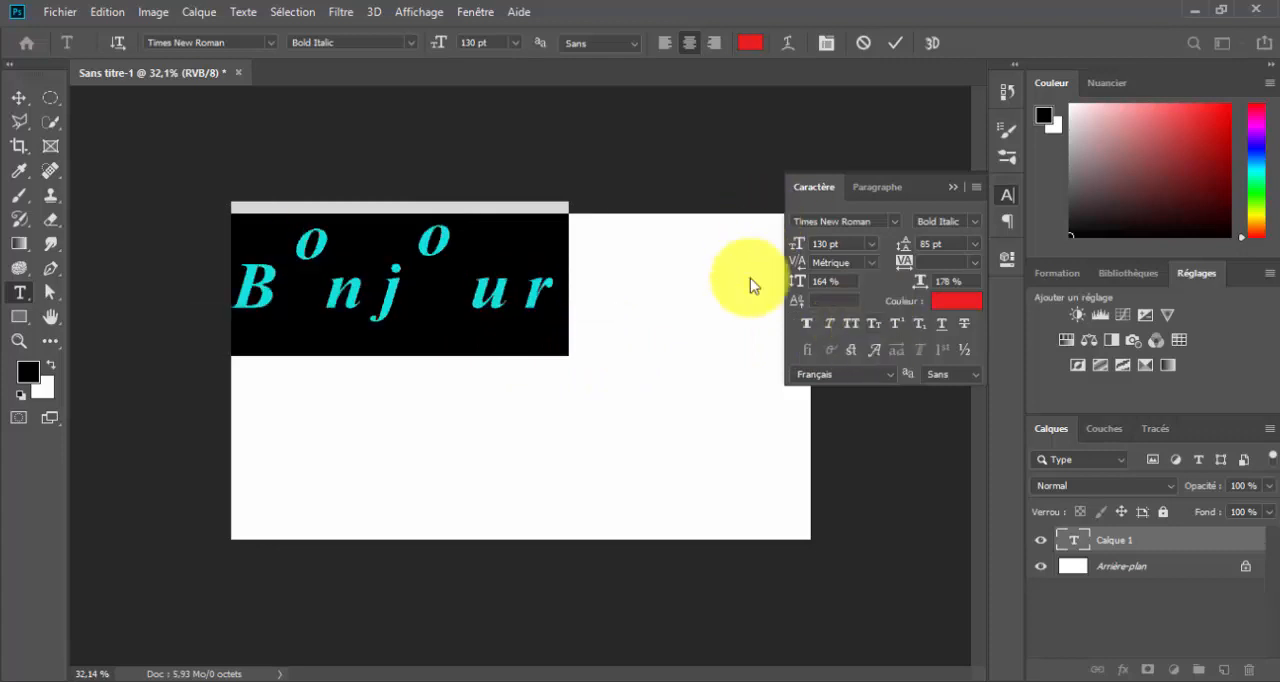
{"action": "left_click", "coordinate": [873, 323]}
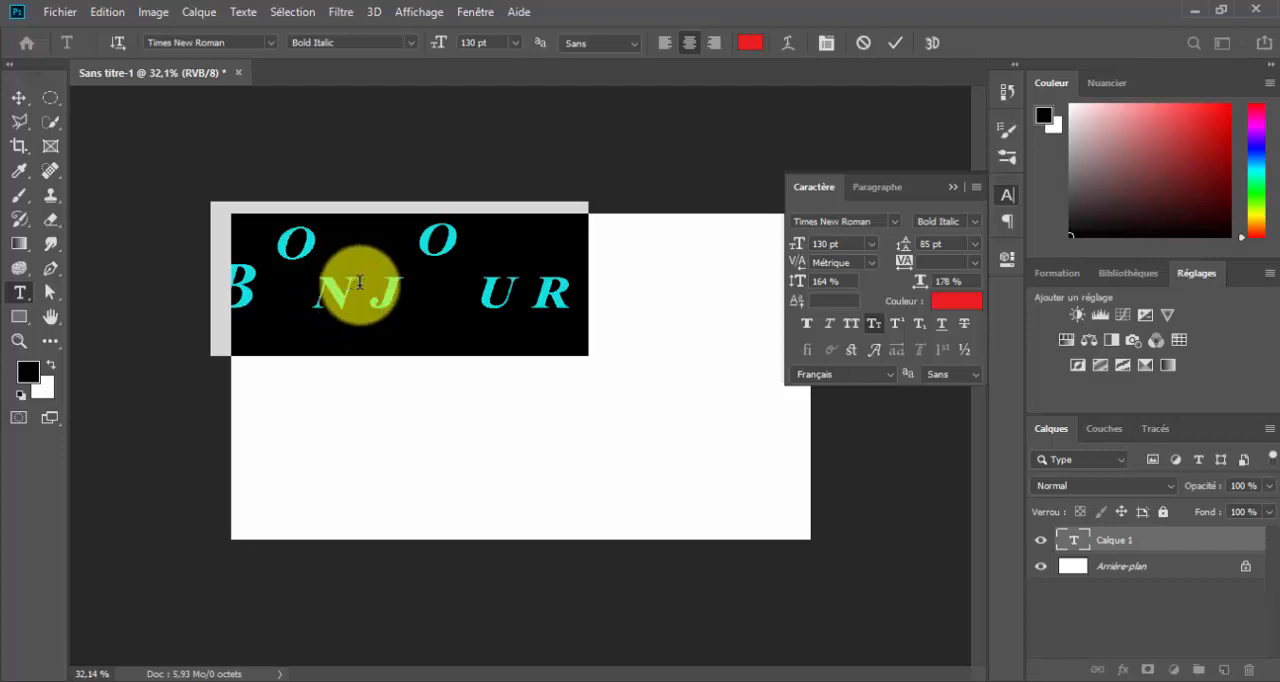
{"action": "left_click", "coordinate": [876, 325]}
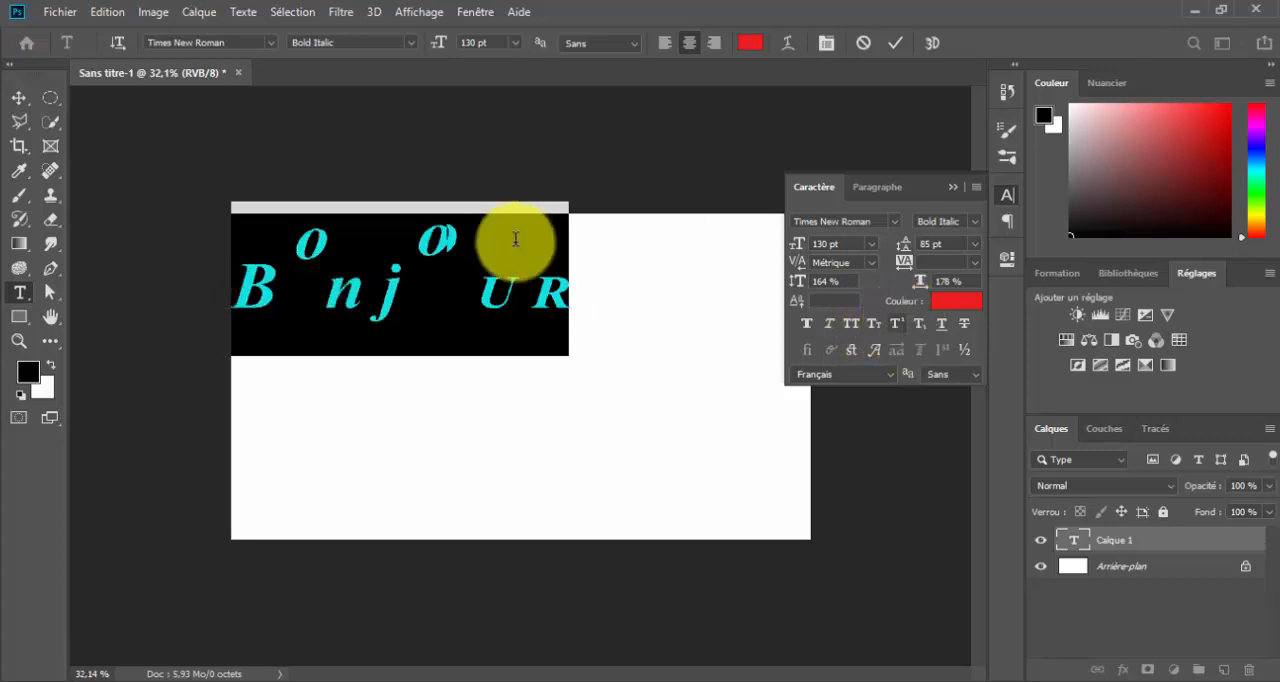
Format only the final "r" of "Bonjour" as superscript
{"action": "left_click", "coordinate": [520, 293]}
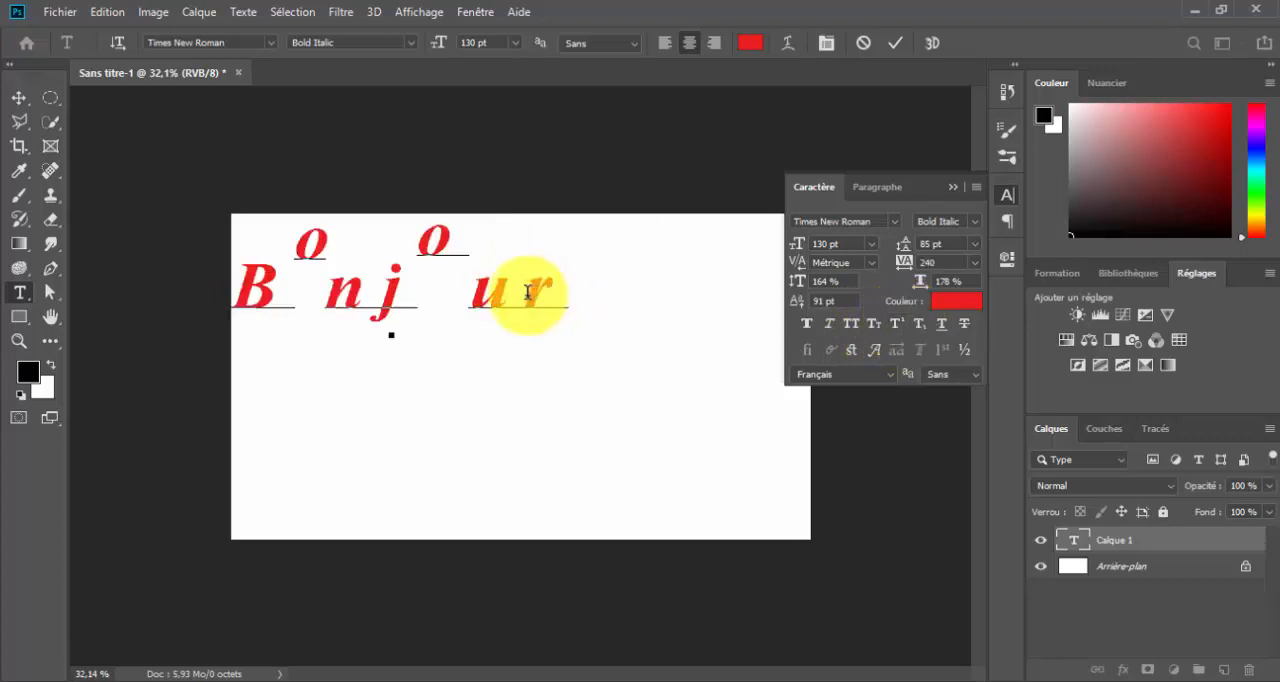
{"action": "left_click_drag", "start_coordinate": [534, 294], "coordinate": [651, 306]}
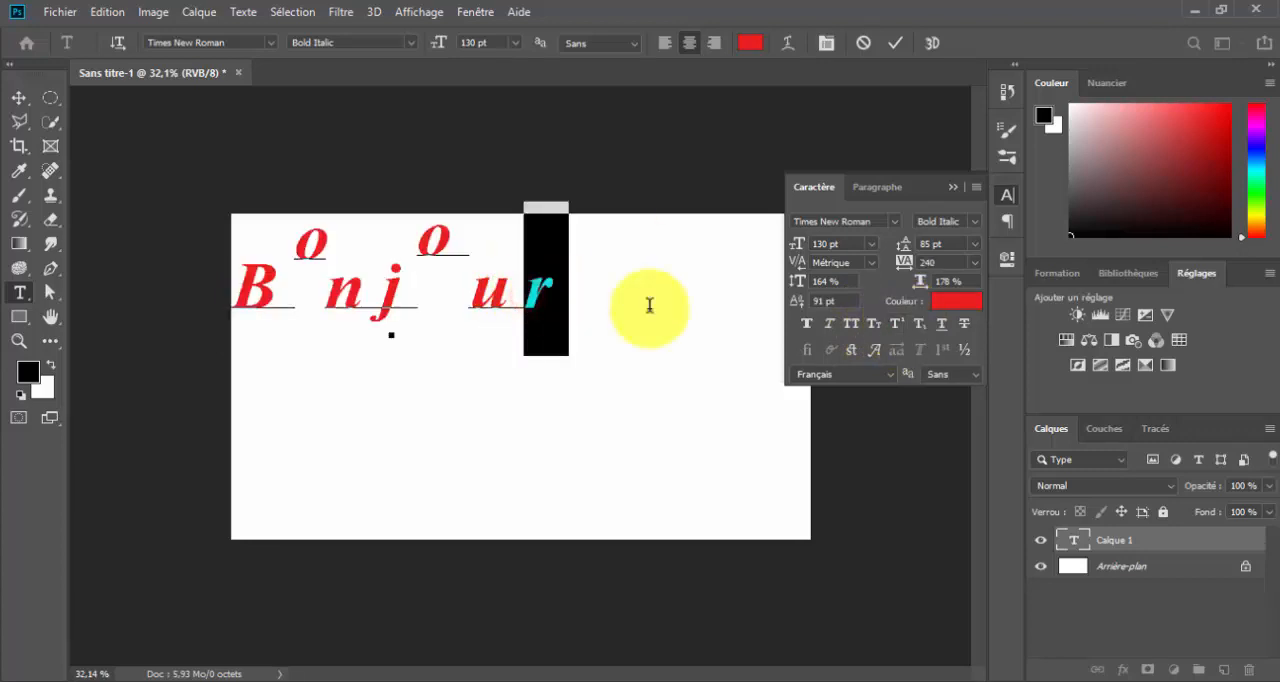
{"action": "left_click", "coordinate": [898, 324]}
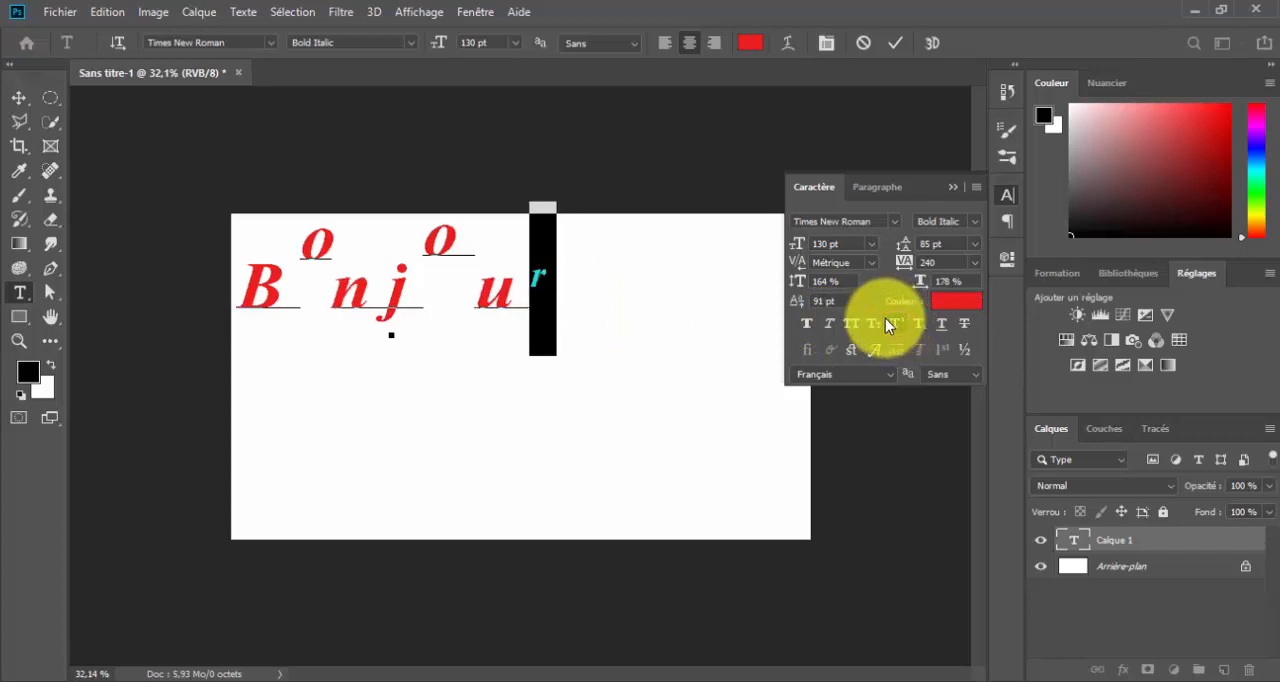
Format only the "j" of "Bonjour" as subscript
{"action": "left_click", "coordinate": [522, 296]}
{"action": "left_click", "coordinate": [382, 293]}
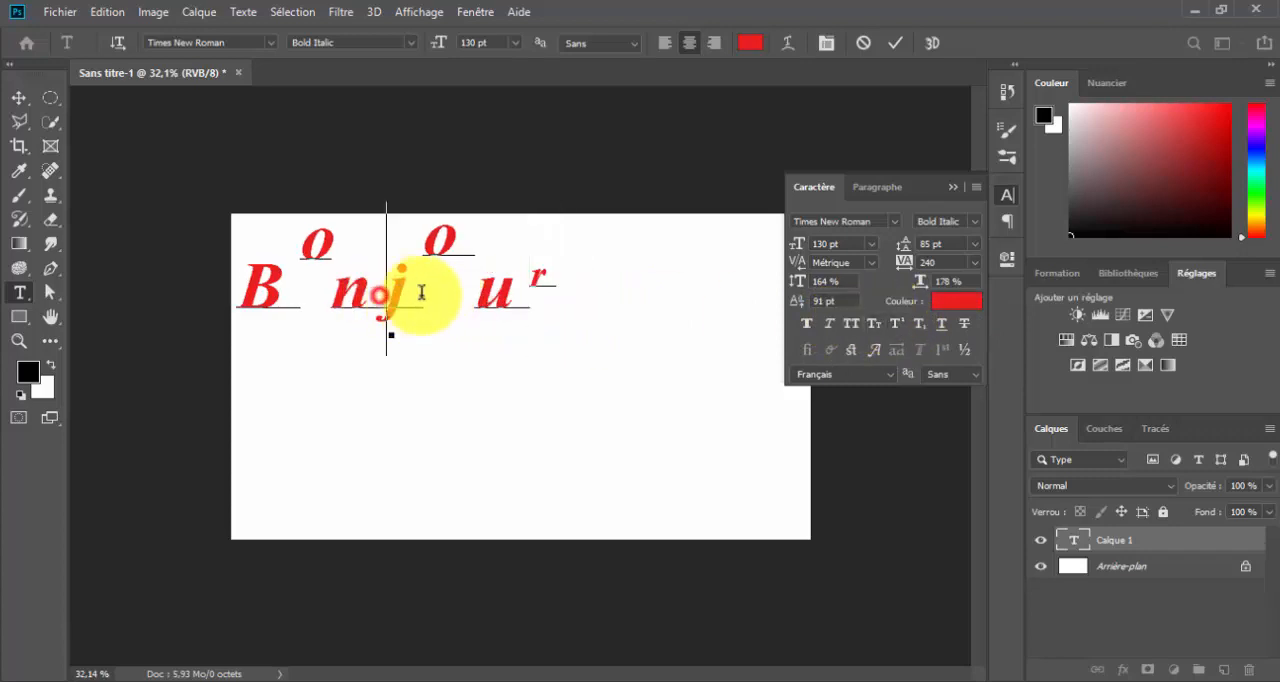
{"action": "left_click_drag", "start_coordinate": [421, 292], "coordinate": [460, 289]}
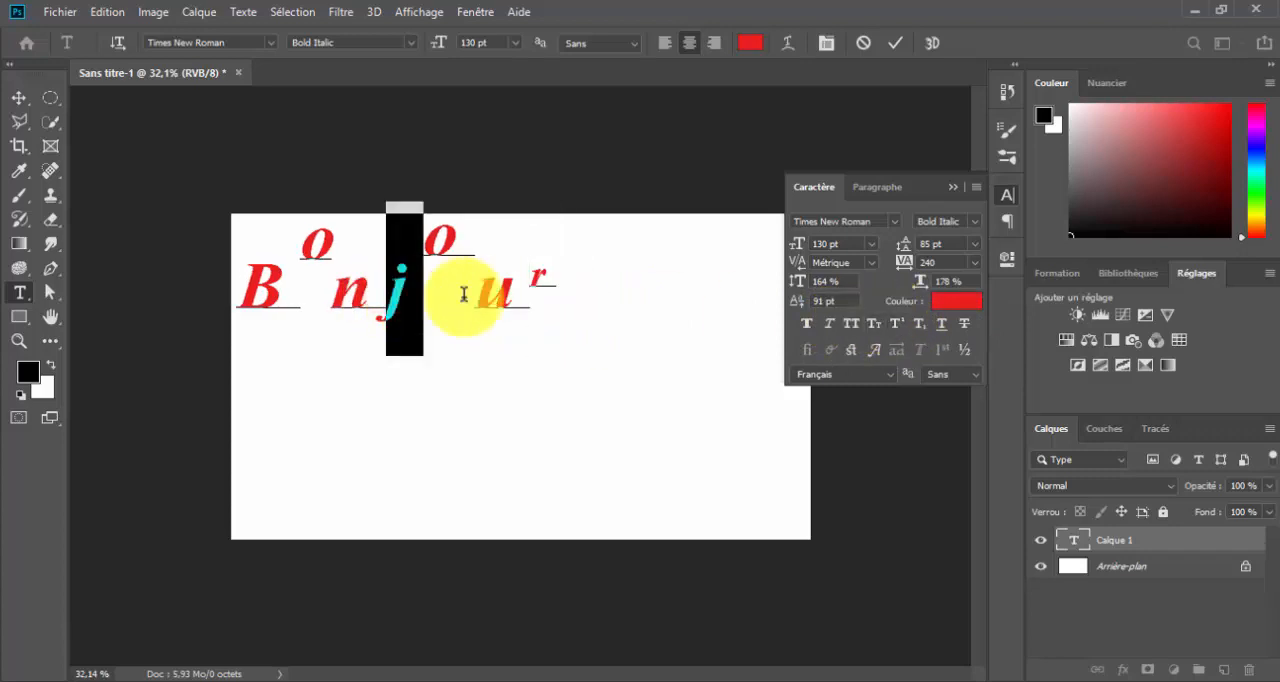
{"action": "left_click", "coordinate": [919, 323]}
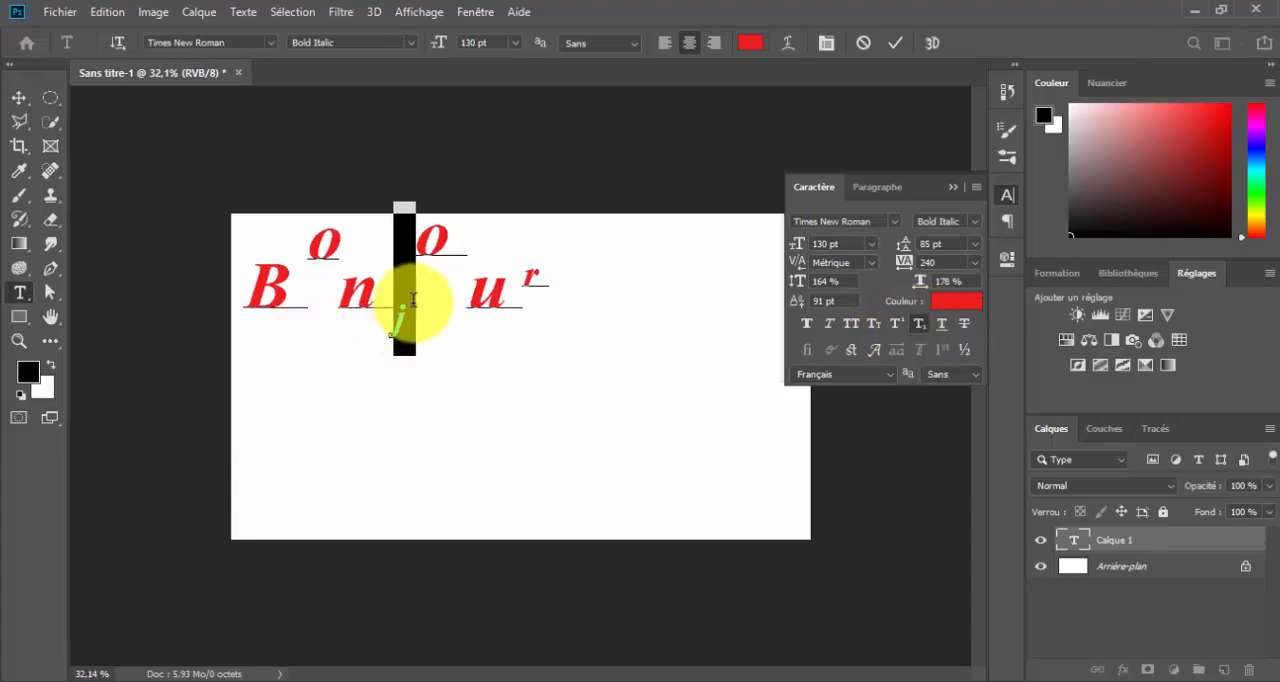
{"action": "left_click", "coordinate": [398, 328]}
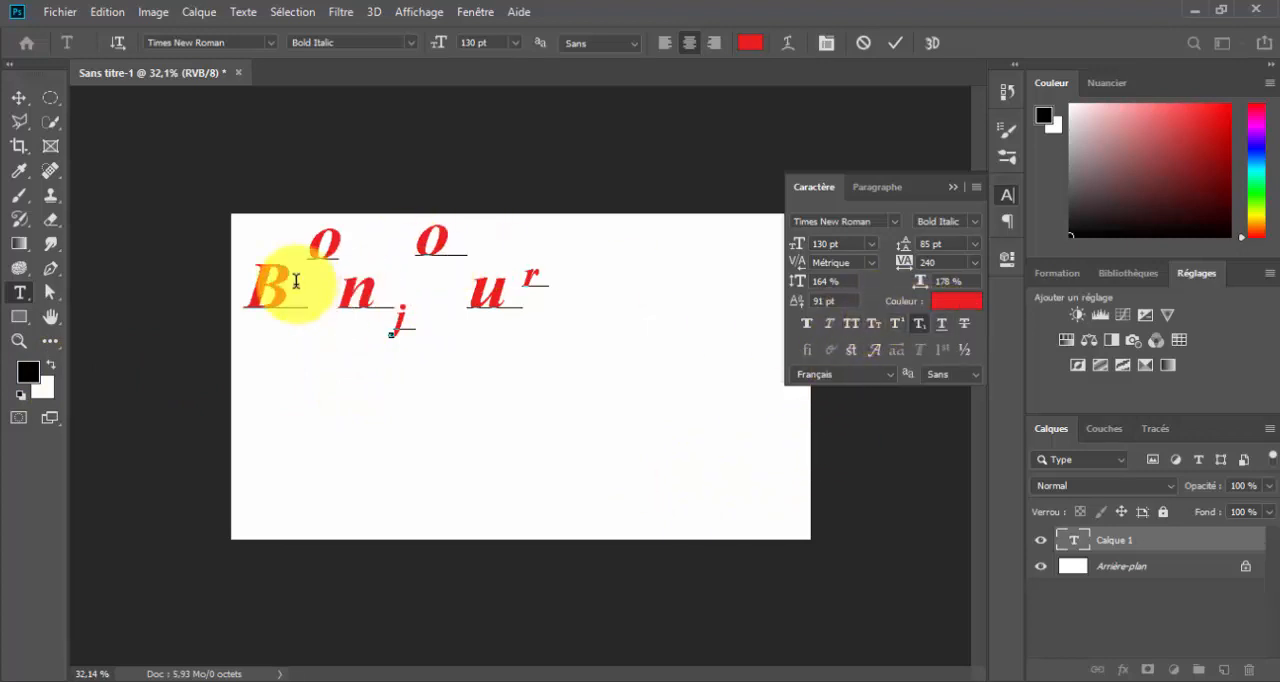
Underline the "B" of "Bonjour" and strike through its "u"
{"action": "left_click_drag", "start_coordinate": [261, 295], "coordinate": [305, 295]}
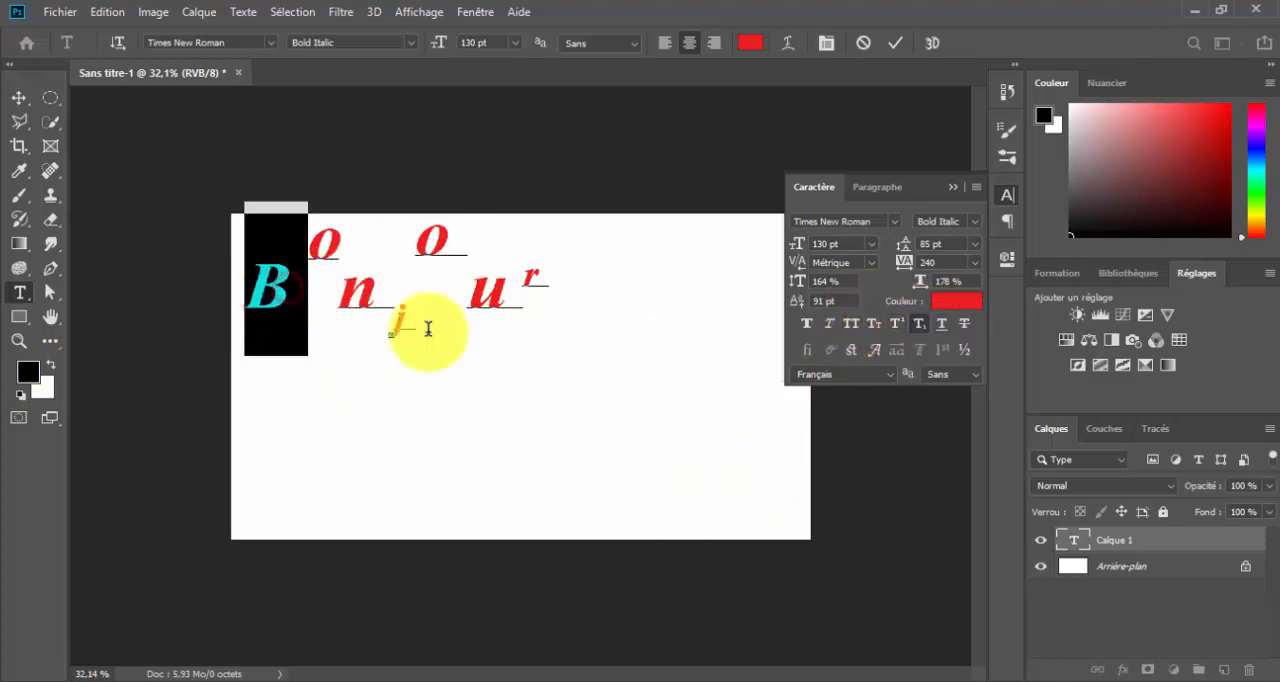
{"action": "left_click", "coordinate": [942, 326]}
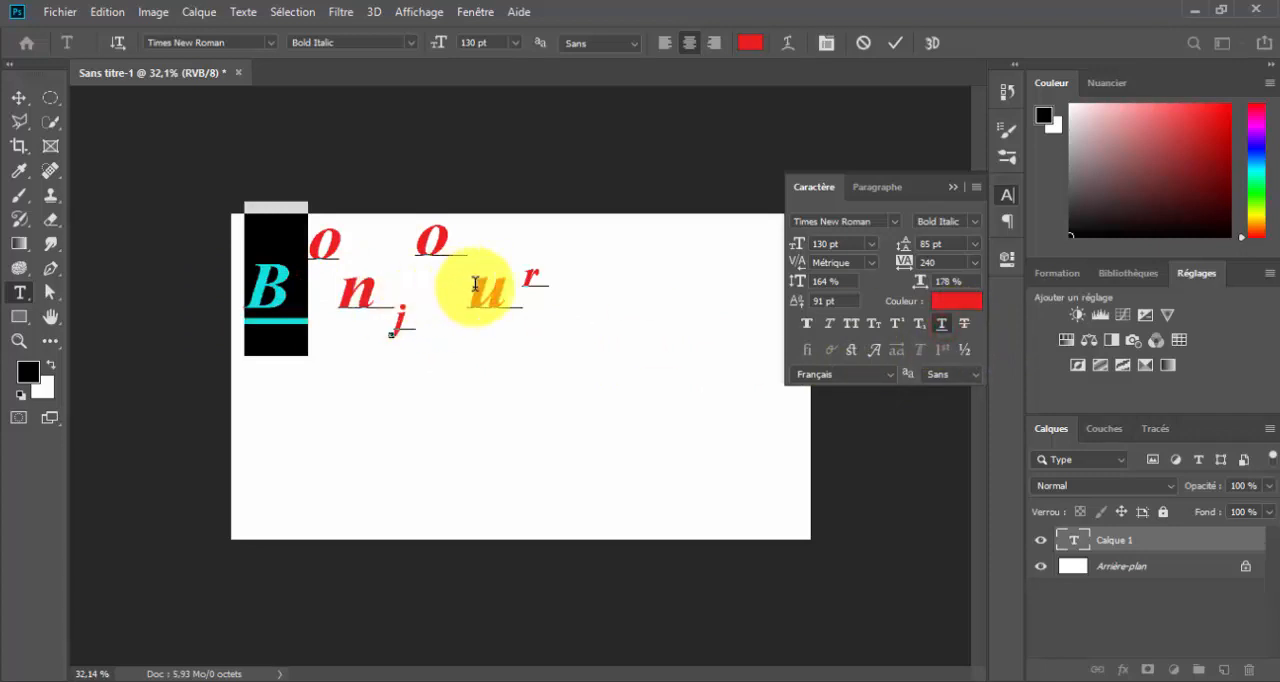
{"action": "left_click_drag", "start_coordinate": [475, 285], "coordinate": [523, 286]}
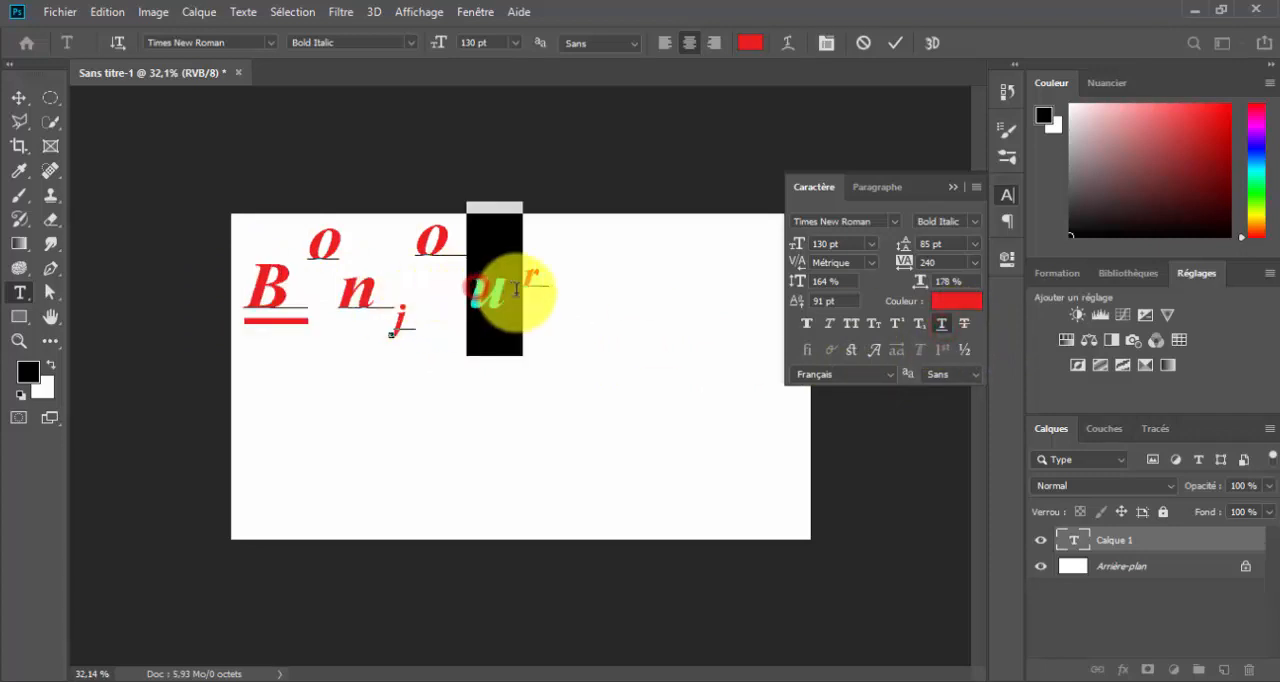
{"action": "left_click", "coordinate": [968, 330]}
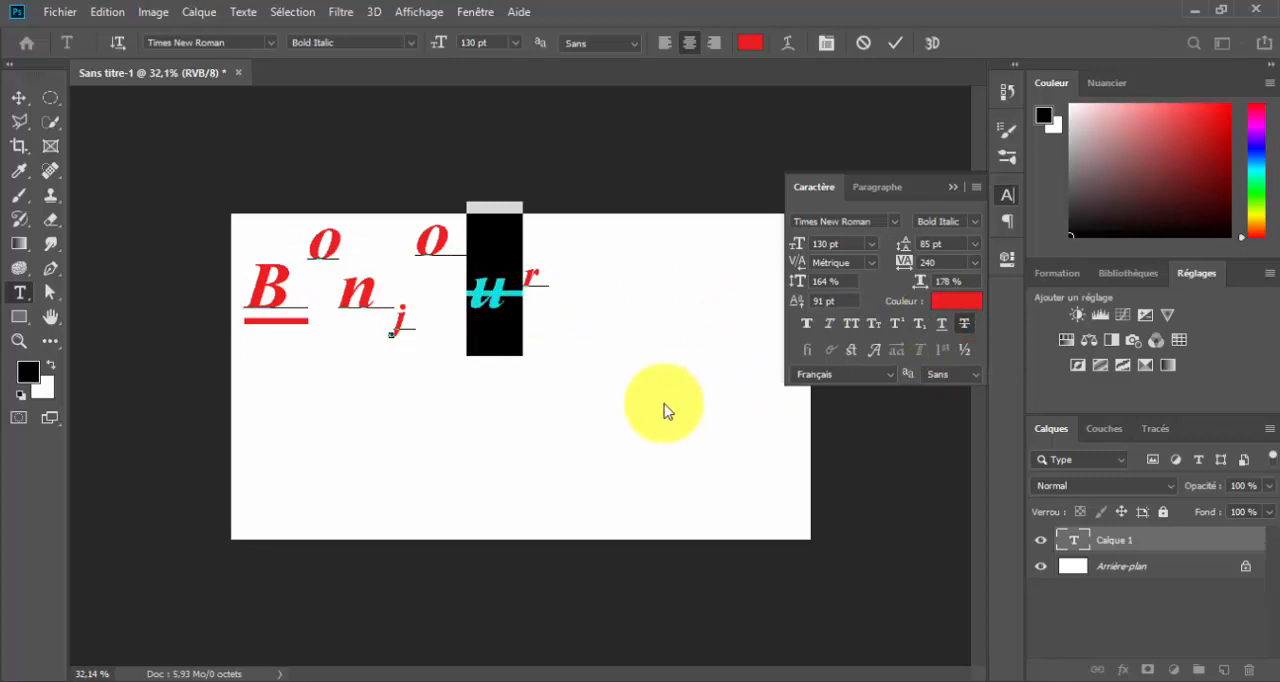
Add "Bonsoir" on a second line under "Bonjour" and set the leading of all the text to 500 pt
{"action": "left_click", "coordinate": [385, 288]}
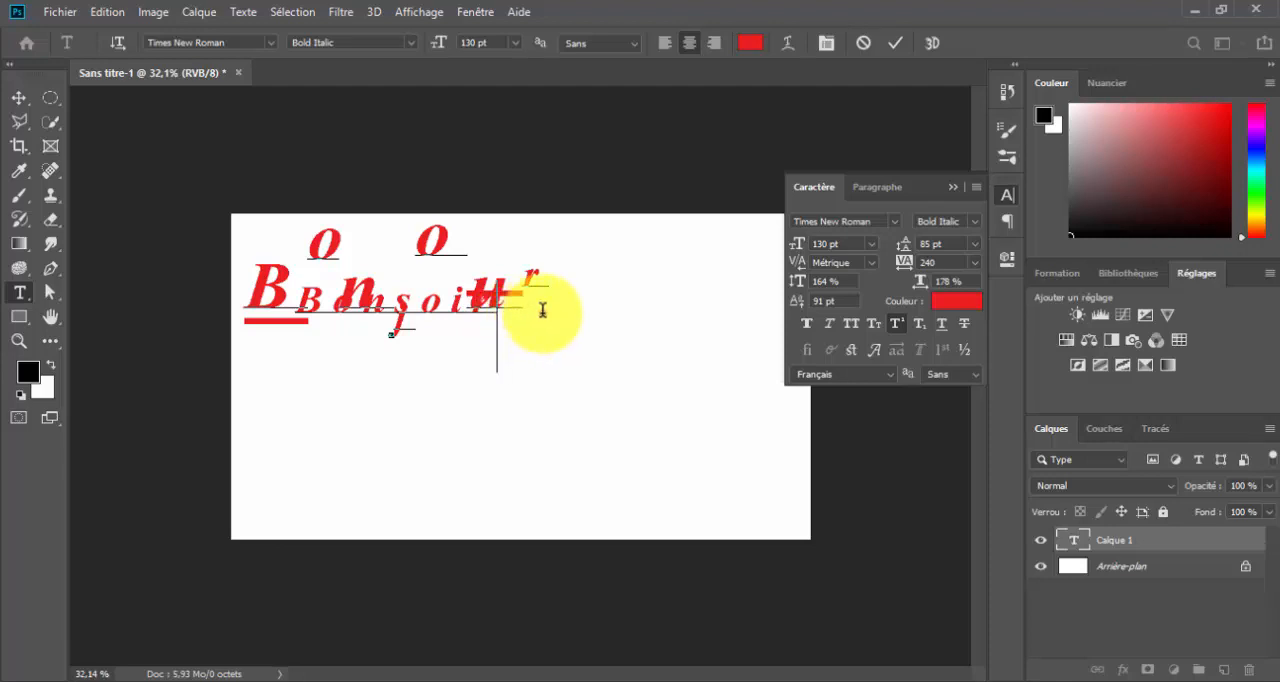
{"action": "left_click_drag", "start_coordinate": [538, 310], "coordinate": [257, 272]}
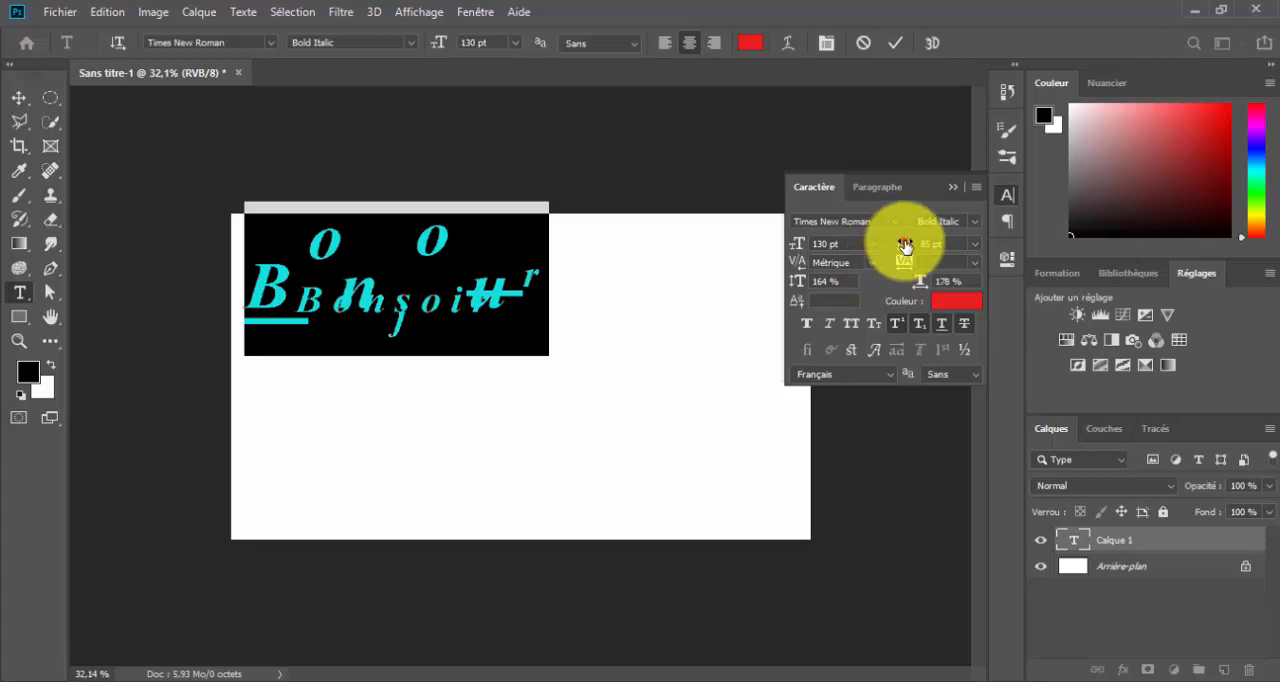
{"action": "mouse_move", "coordinate": [904, 243]}
{"action": "left_mouse_down"}
{"action": "mouse_move", "coordinate": [960, 251]}
{"action": "mouse_move", "coordinate": [894, 259]}
{"action": "left_mouse_up"}
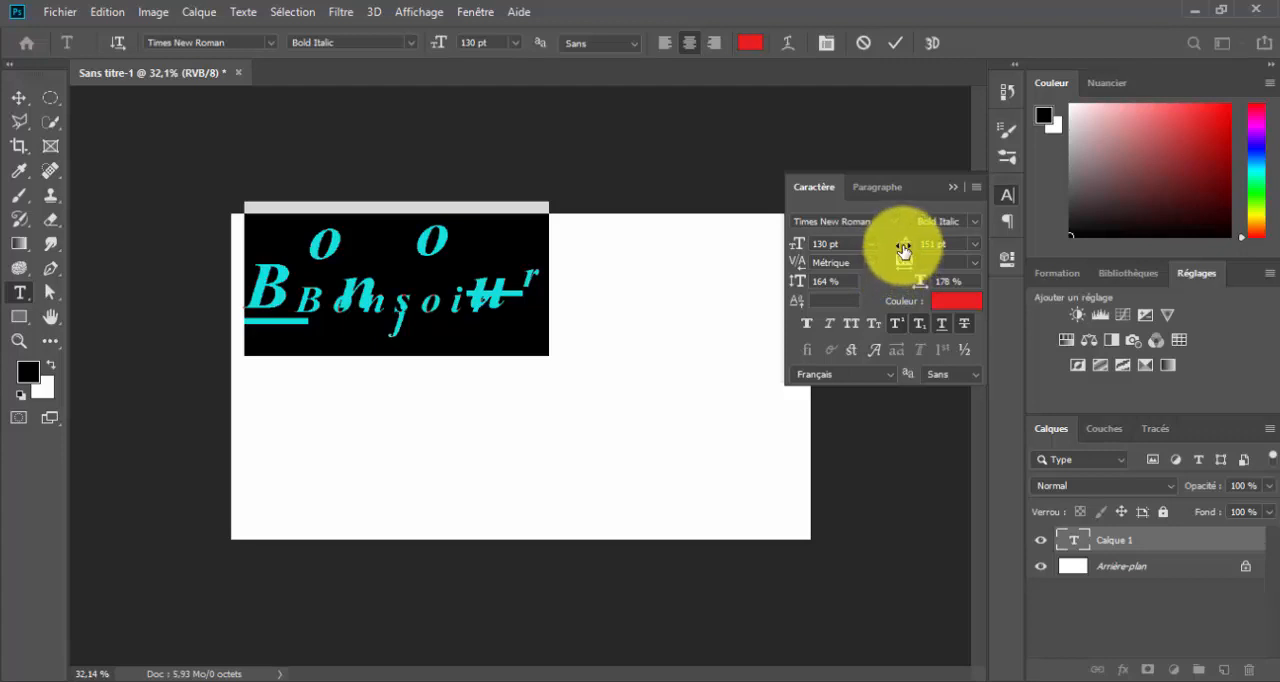
{"action": "left_click_drag", "start_coordinate": [904, 252], "coordinate": [961, 251]}
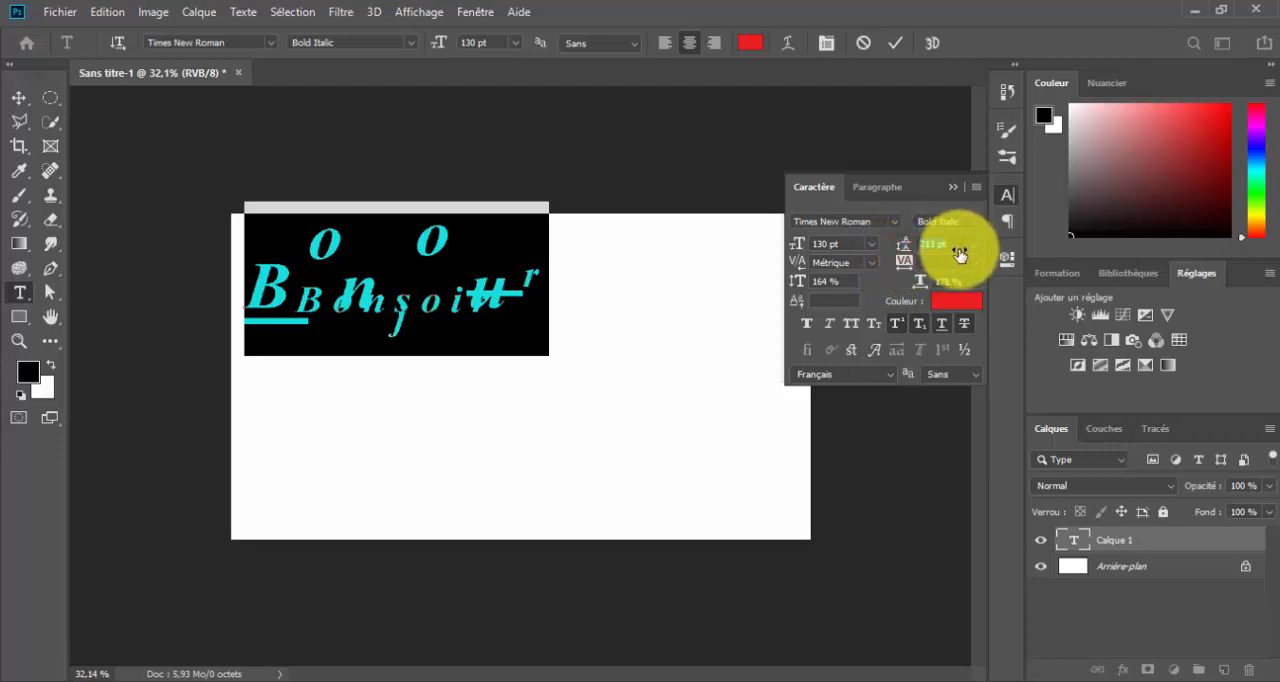
{"action": "left_click_drag", "start_coordinate": [904, 243], "coordinate": [980, 248]}
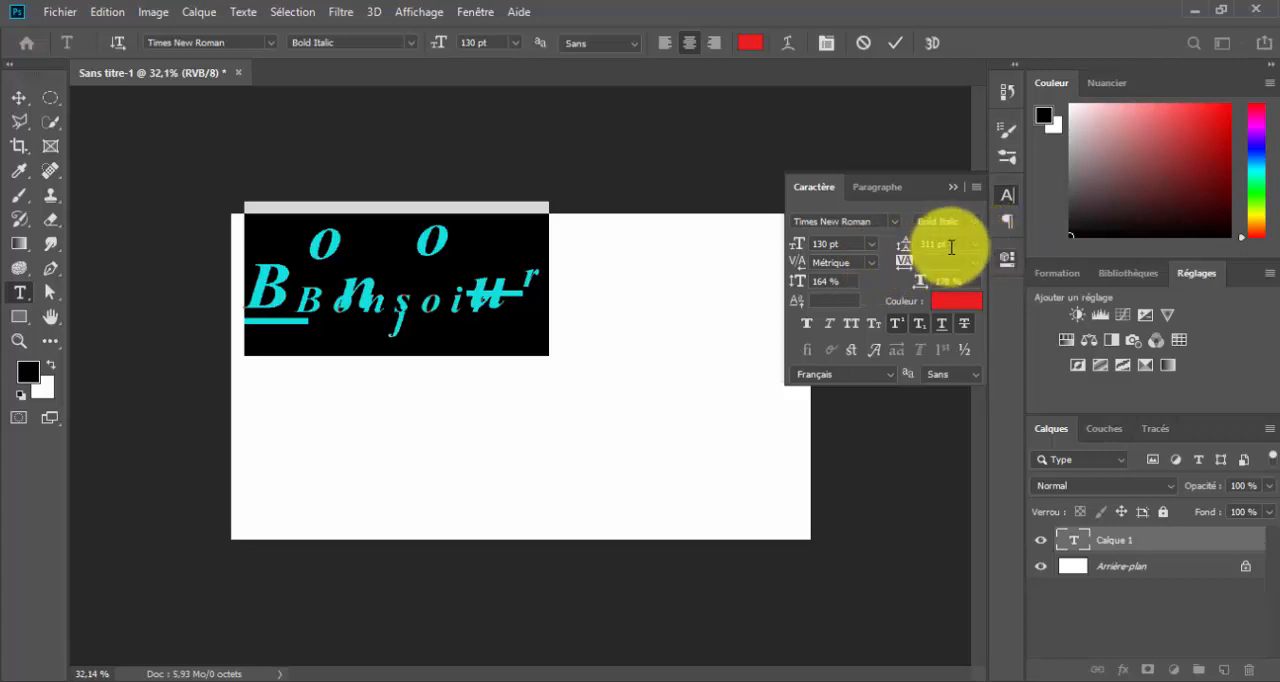
{"action": "left_click", "coordinate": [954, 246]}
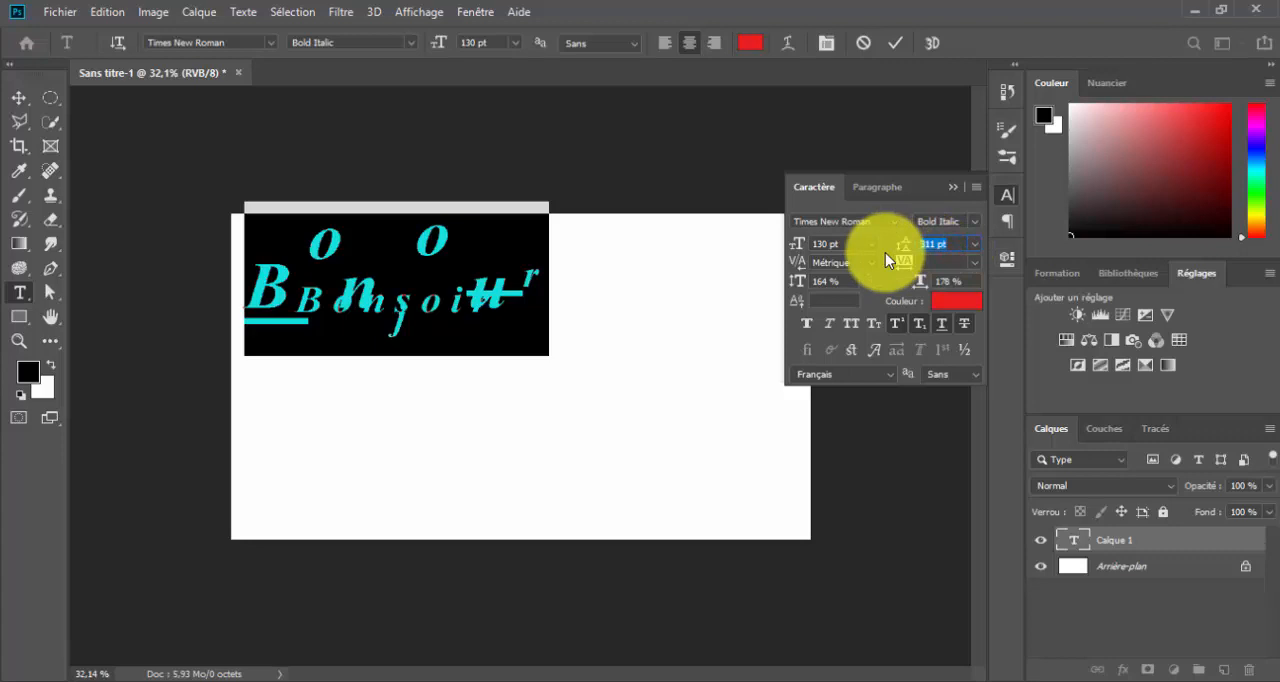
{"action": "type", "text": "300"}
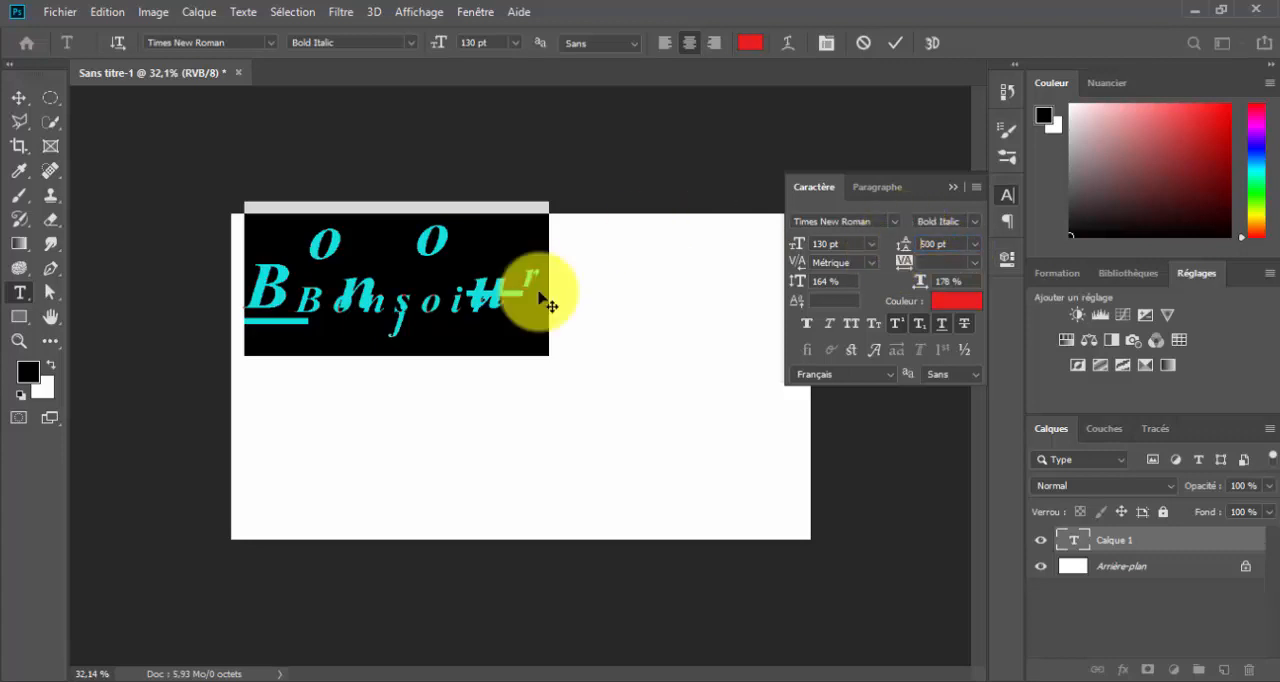
Select both lines of text again and set their leading to Auto
{"action": "left_click", "coordinate": [452, 304]}
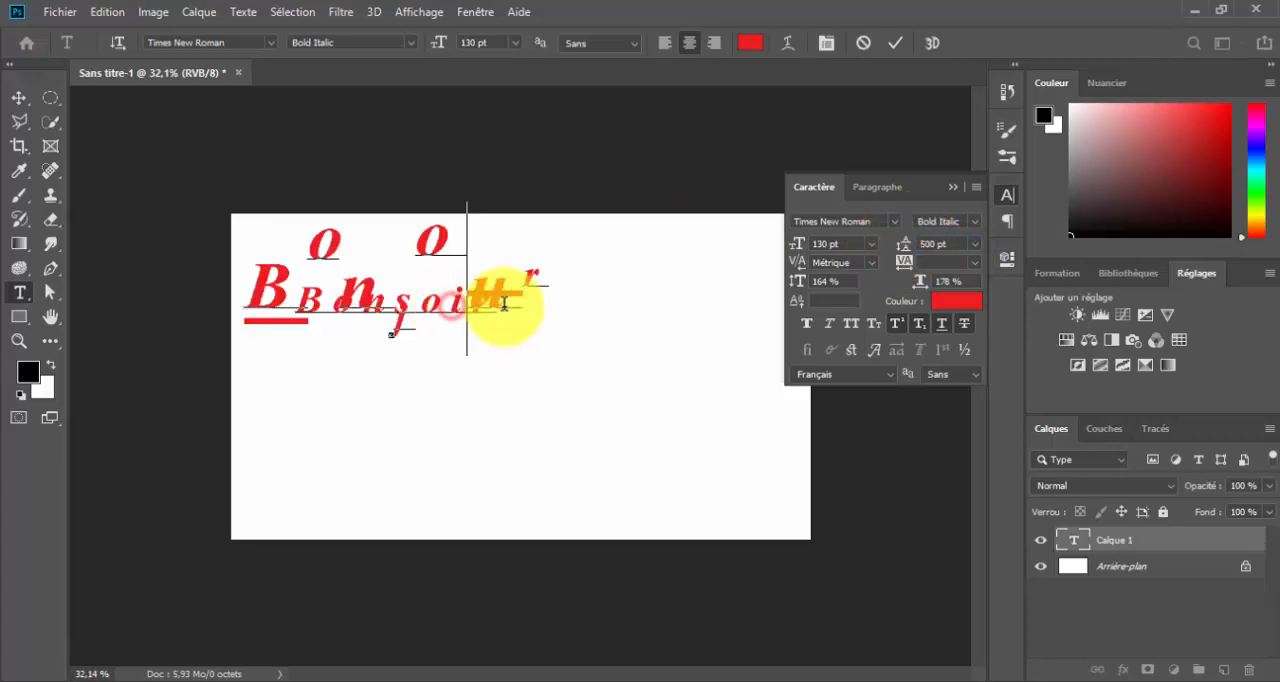
{"action": "left_click_drag", "start_coordinate": [546, 297], "coordinate": [200, 309]}
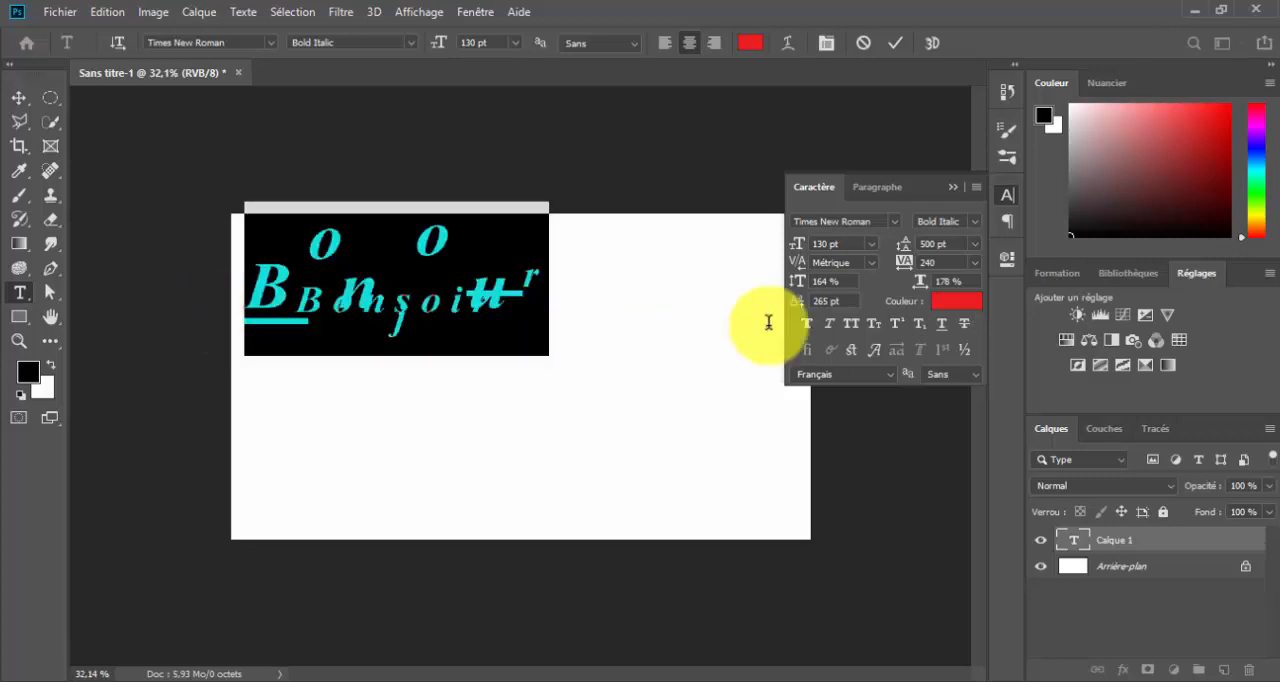
{"action": "left_click", "coordinate": [896, 323]}
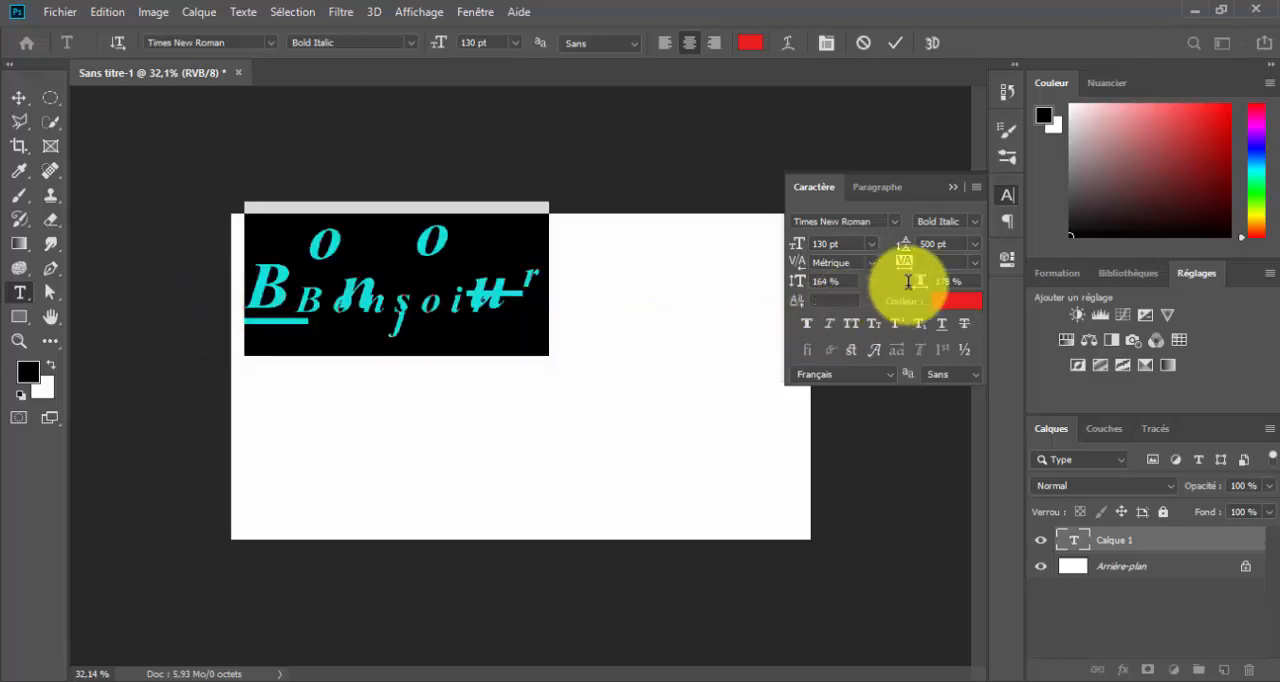
{"action": "left_click", "coordinate": [972, 249]}
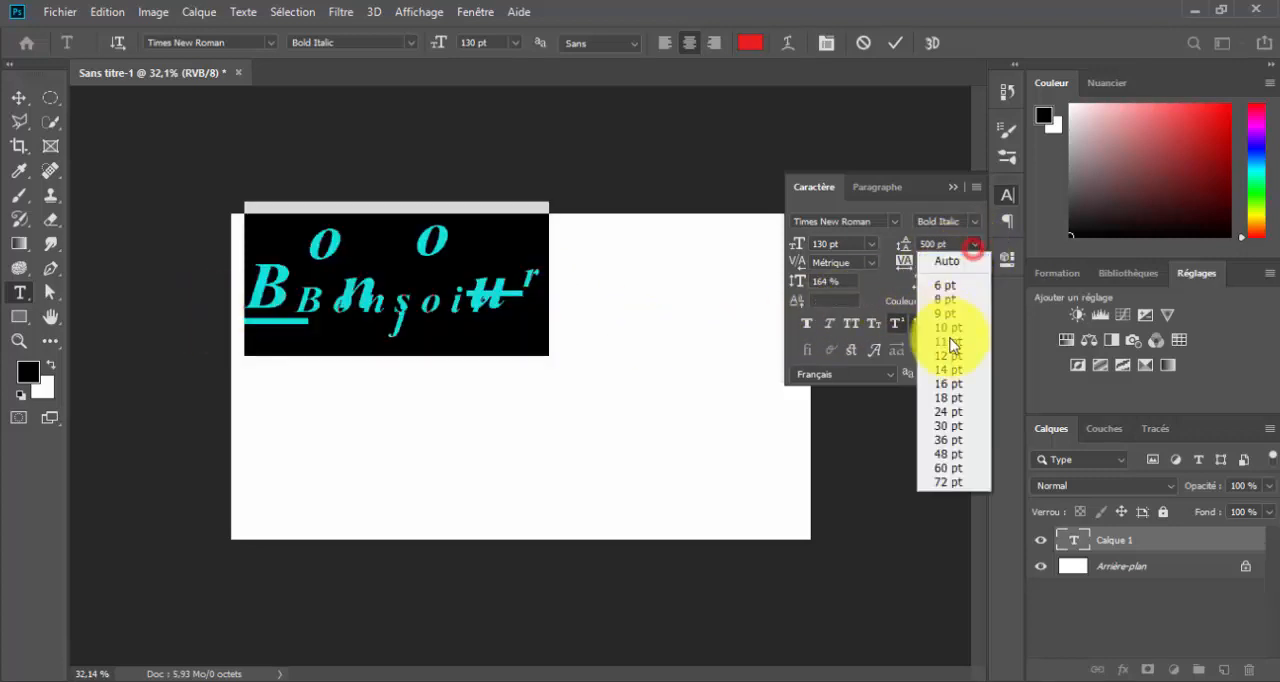
{"action": "left_click", "coordinate": [955, 262]}
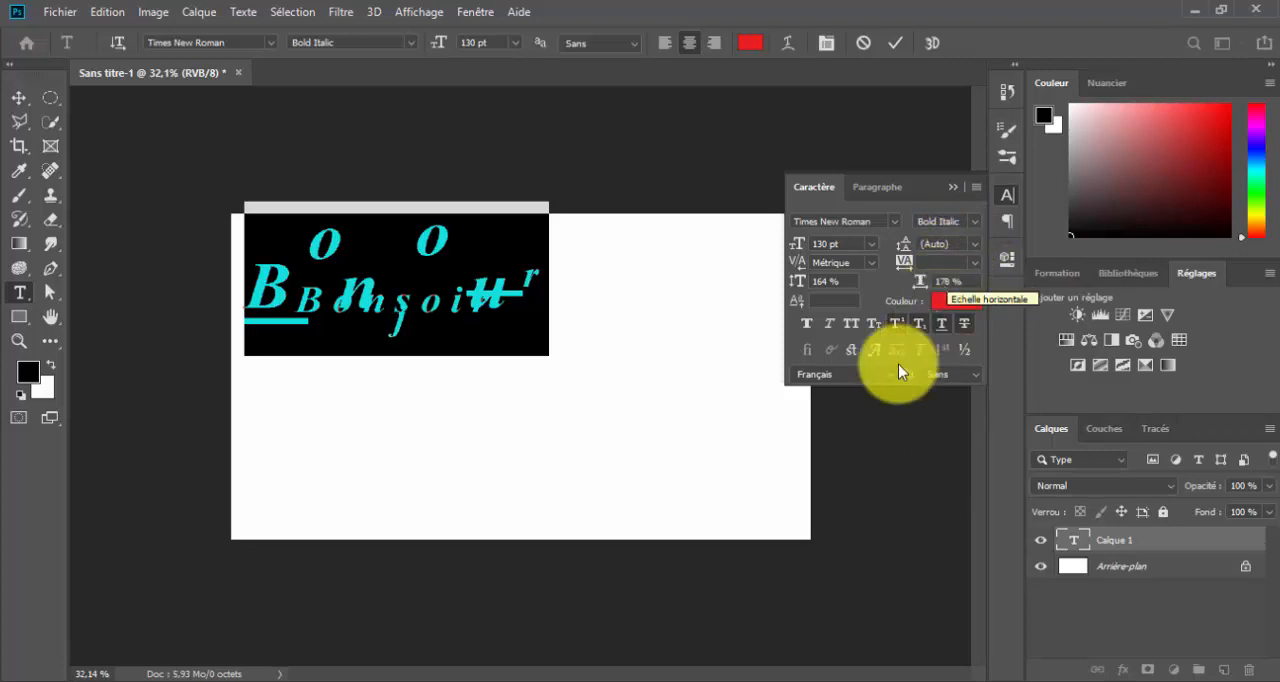
{"action": "left_click", "coordinate": [473, 316]}
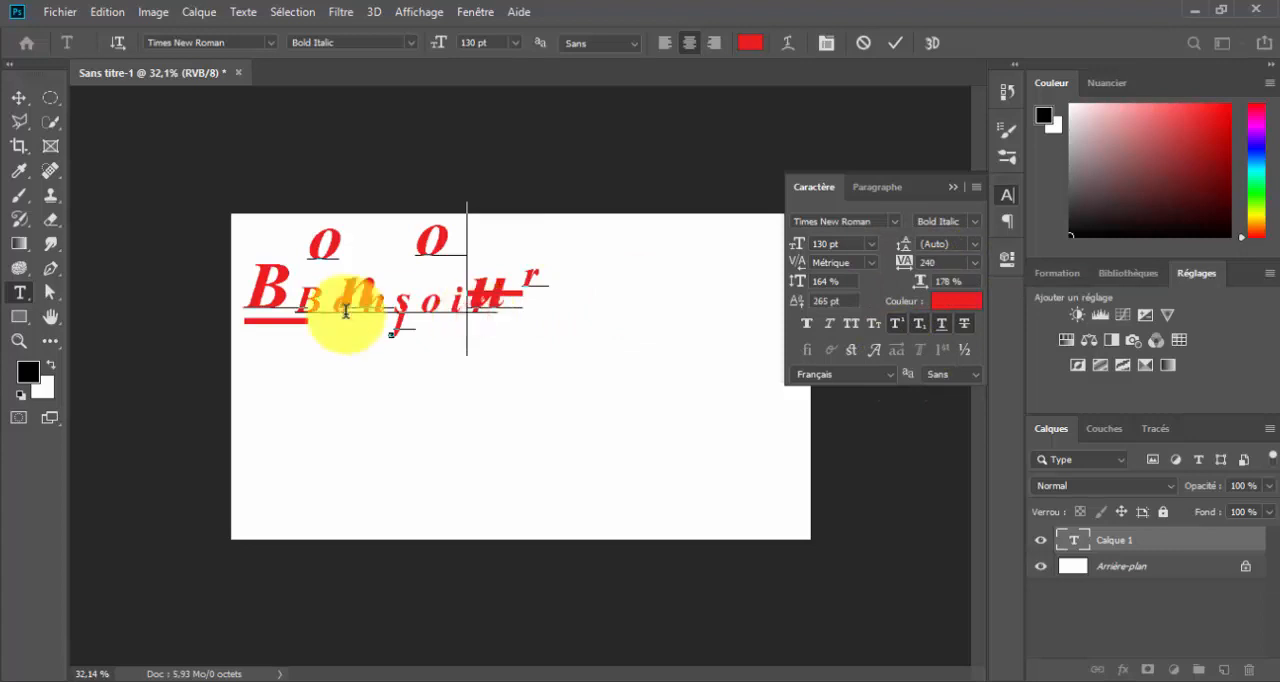
{"action": "left_click", "coordinate": [278, 307]}
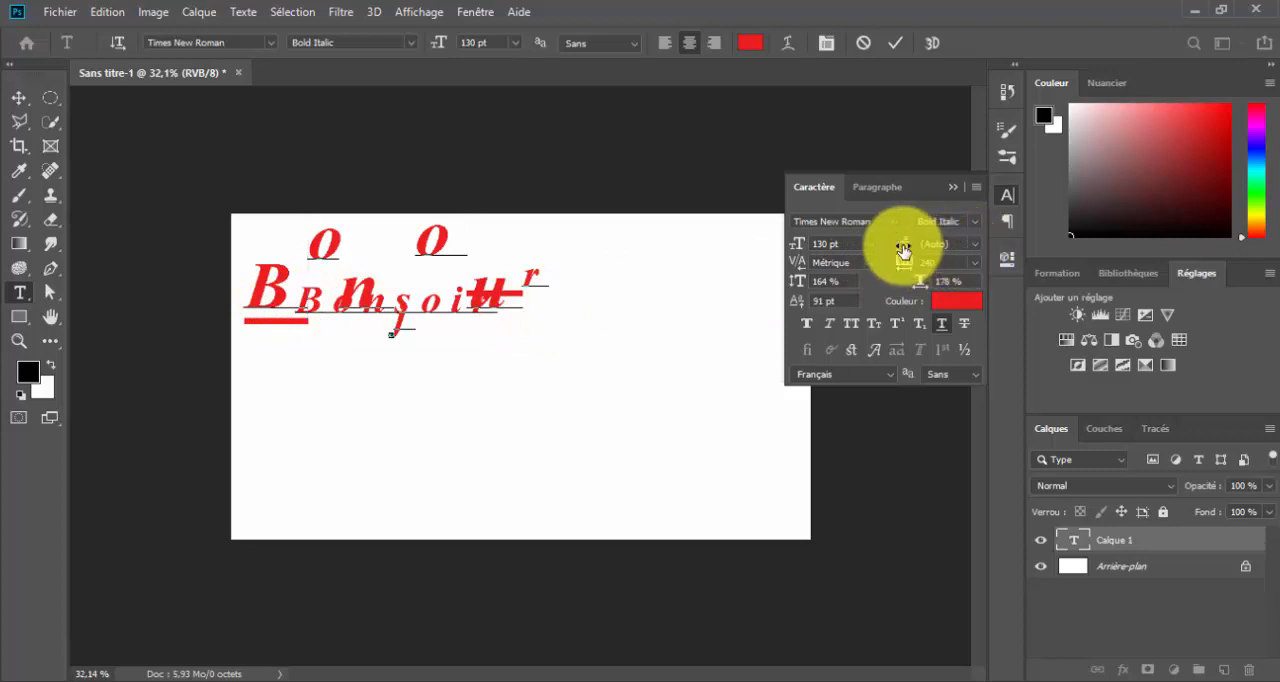
Set the leading at the cursor in the existing text to 275 pt, commit the text and close the character settings
{"action": "left_click_drag", "start_coordinate": [903, 245], "coordinate": [1015, 252]}
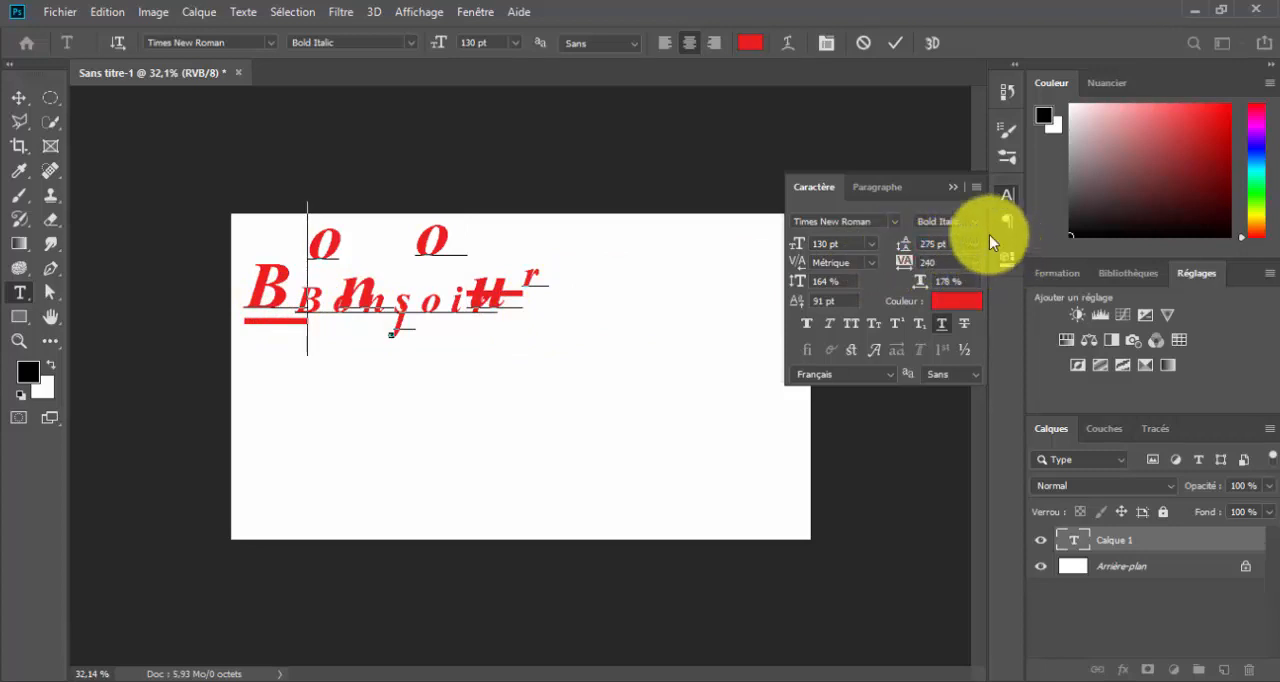
{"action": "left_click", "coordinate": [896, 45]}
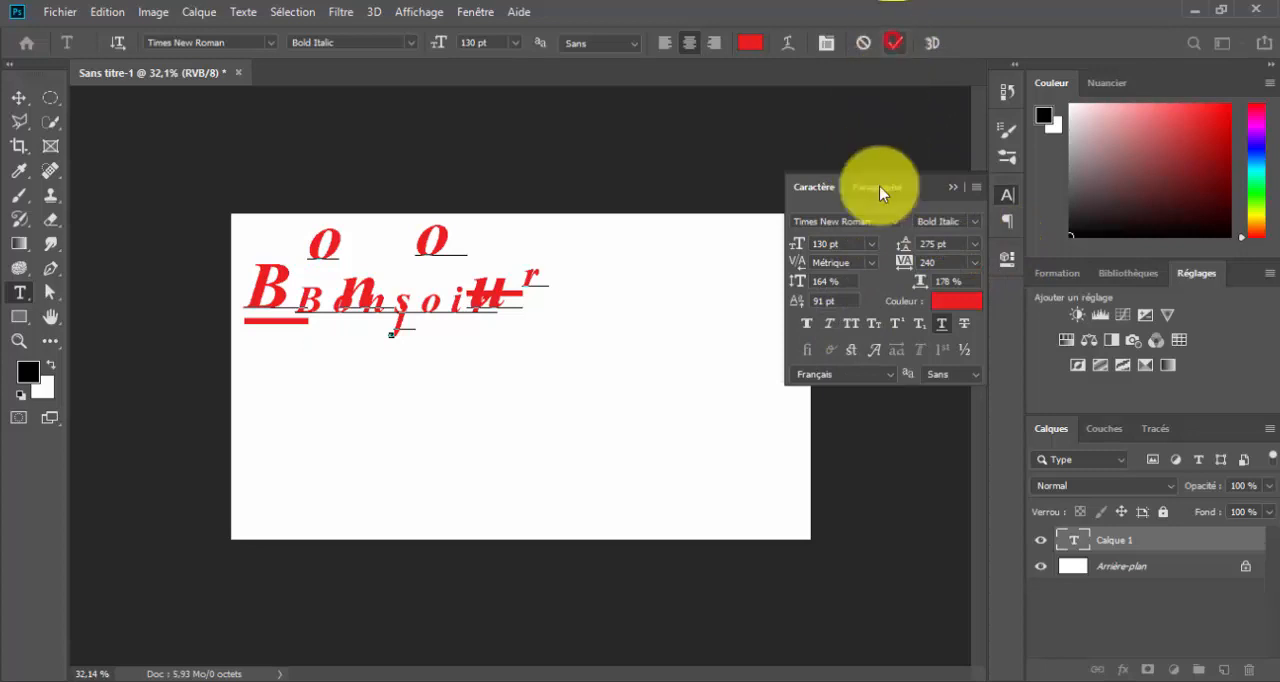
{"action": "left_click", "coordinate": [953, 188]}
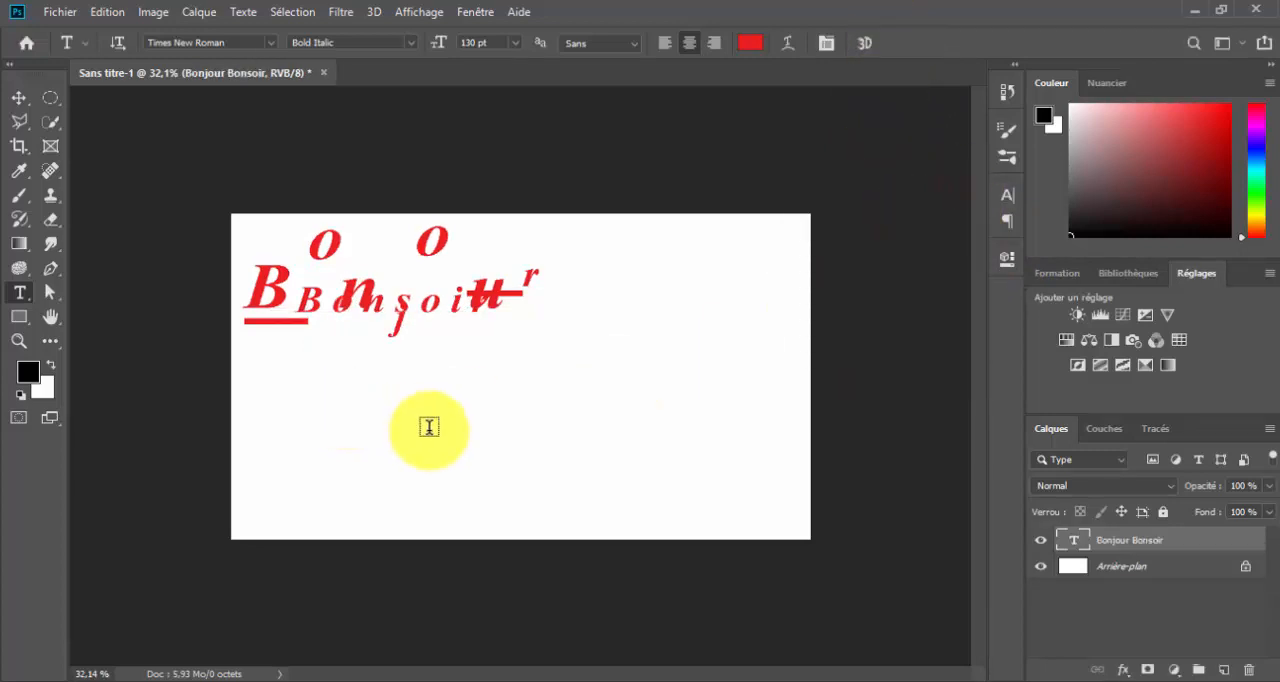
Create a new text layer below the first one reading "Bonjour" with "Bonsoir" on a second line
{"action": "left_click", "coordinate": [500, 428]}
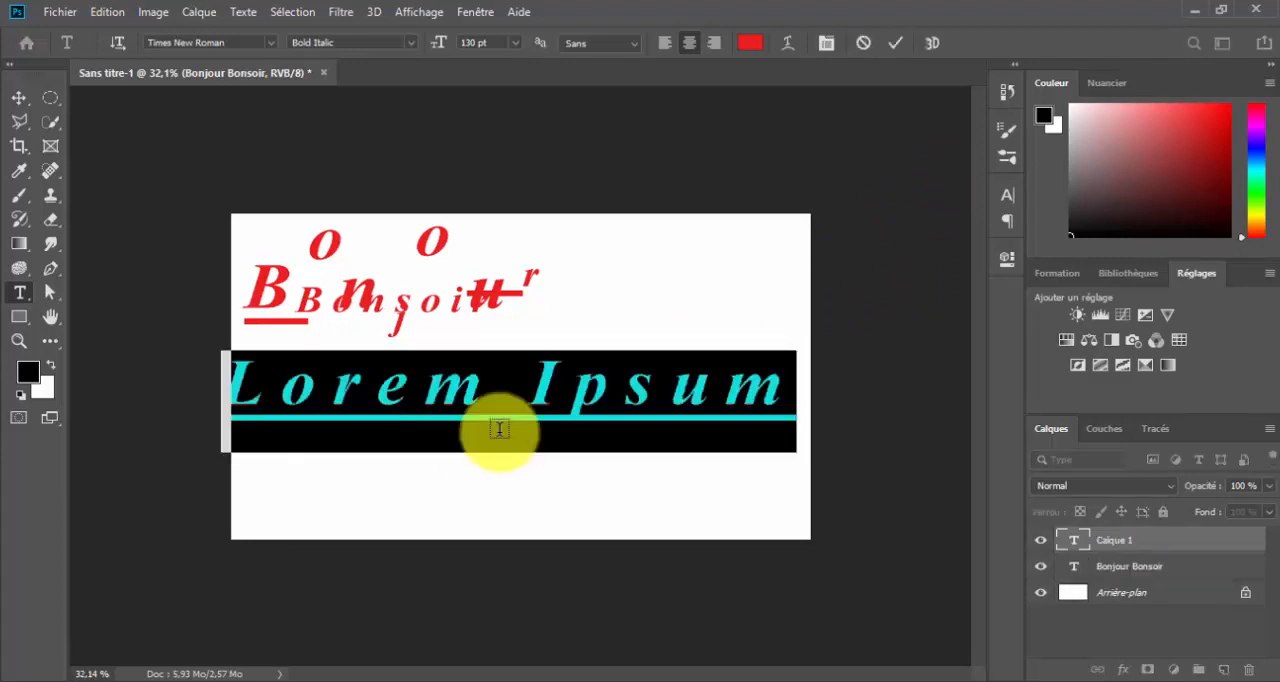
{"action": "type", "text": "Bonjour "}
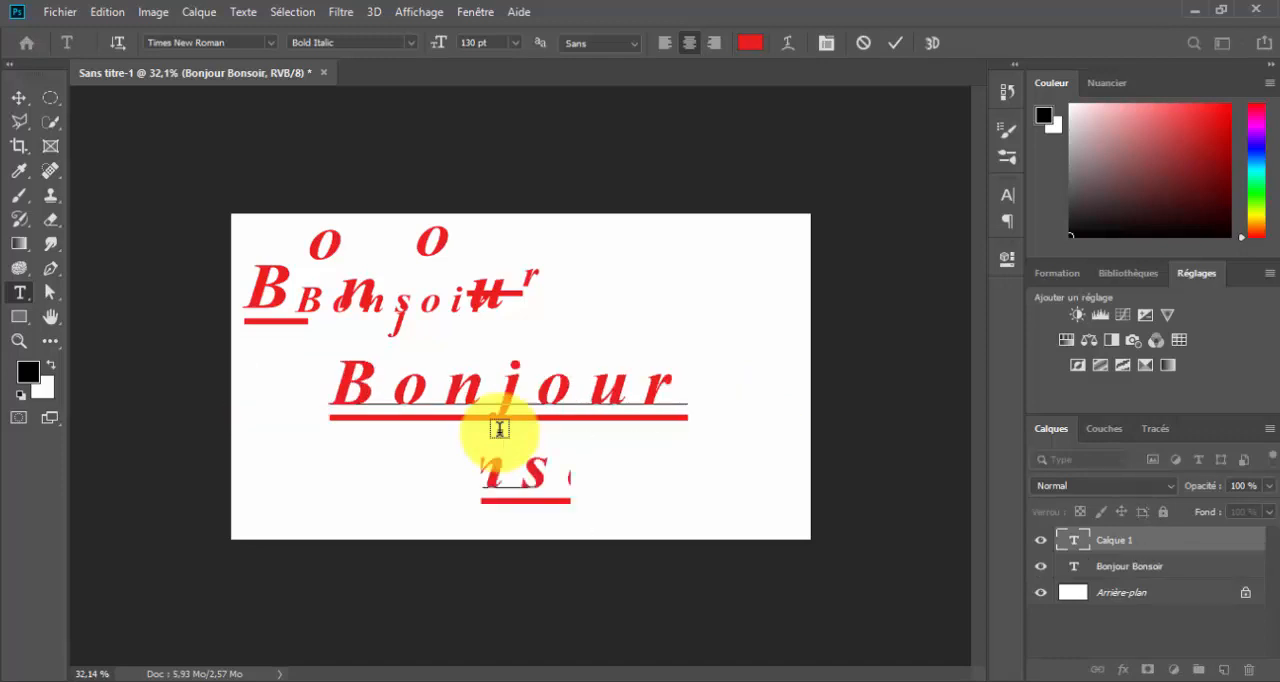
{"action": "type", "text": "bonsoi"}
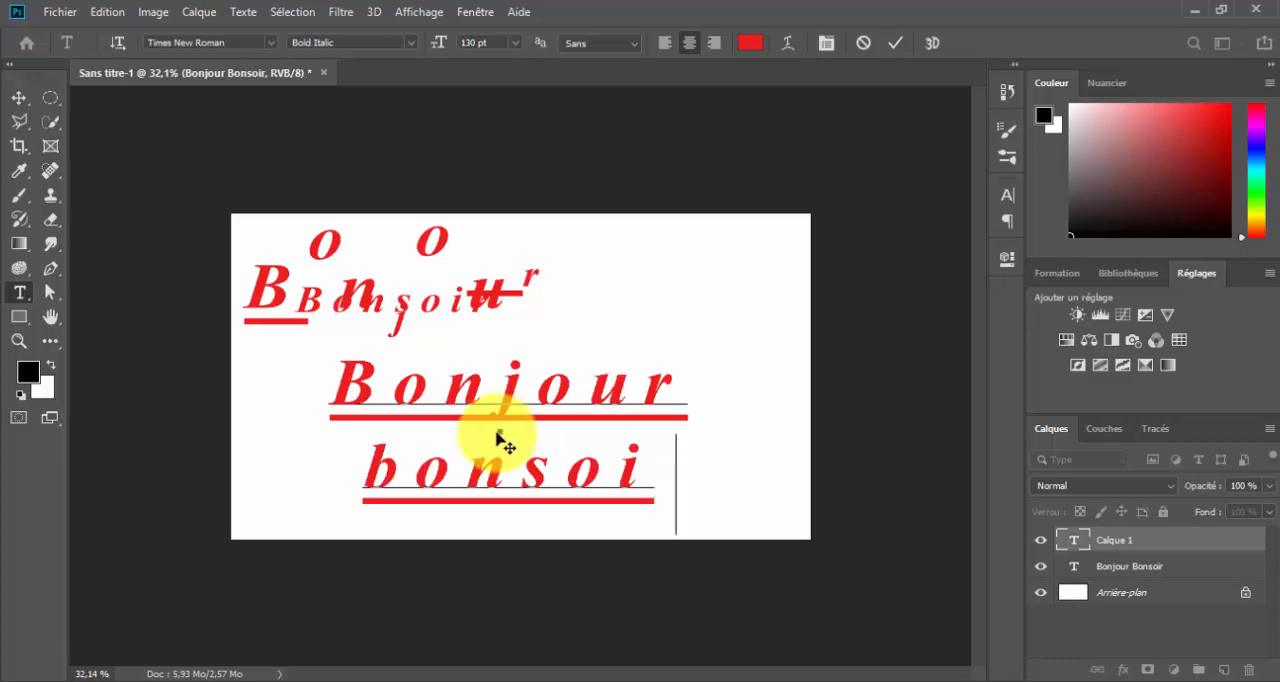
{"action": "type", "text": "r"}
{"action": "left_click_drag", "start_coordinate": [371, 480], "coordinate": [294, 475]}
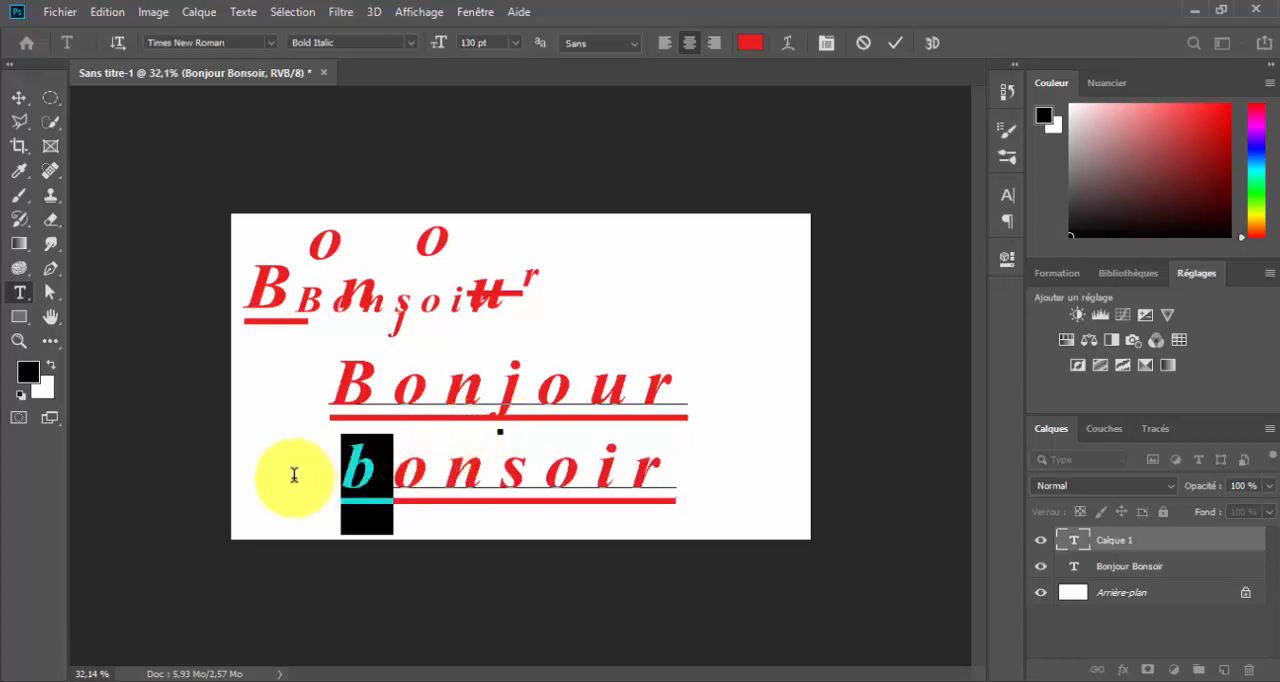
{"action": "type", "text": "B"}
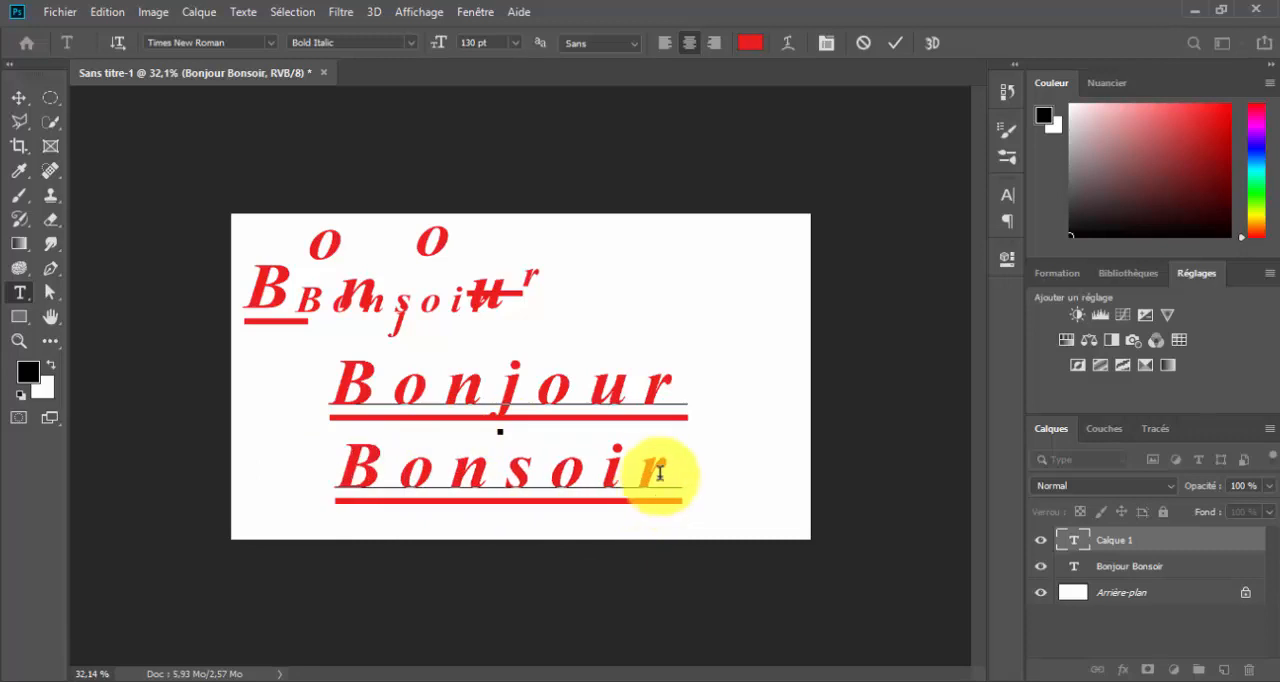
Select both lines of the new text and tighten their leading to 27 pt
{"action": "left_click_drag", "start_coordinate": [680, 468], "coordinate": [243, 431]}
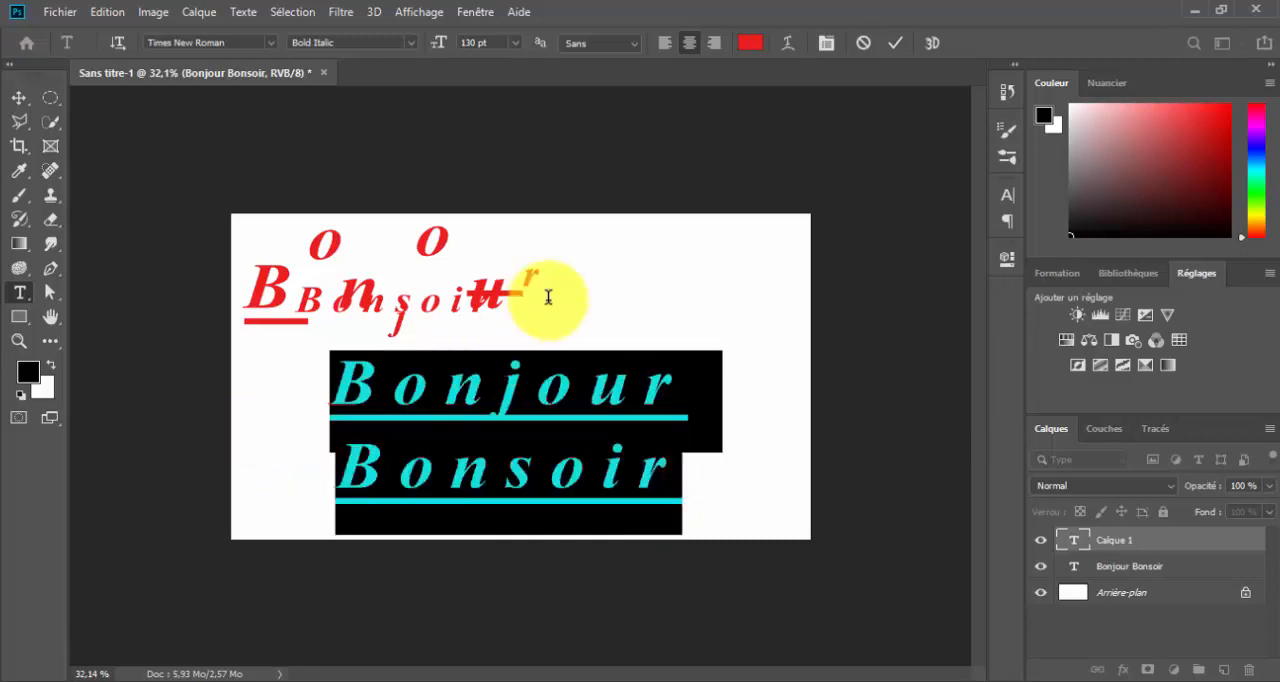
{"action": "left_click", "coordinate": [820, 43]}
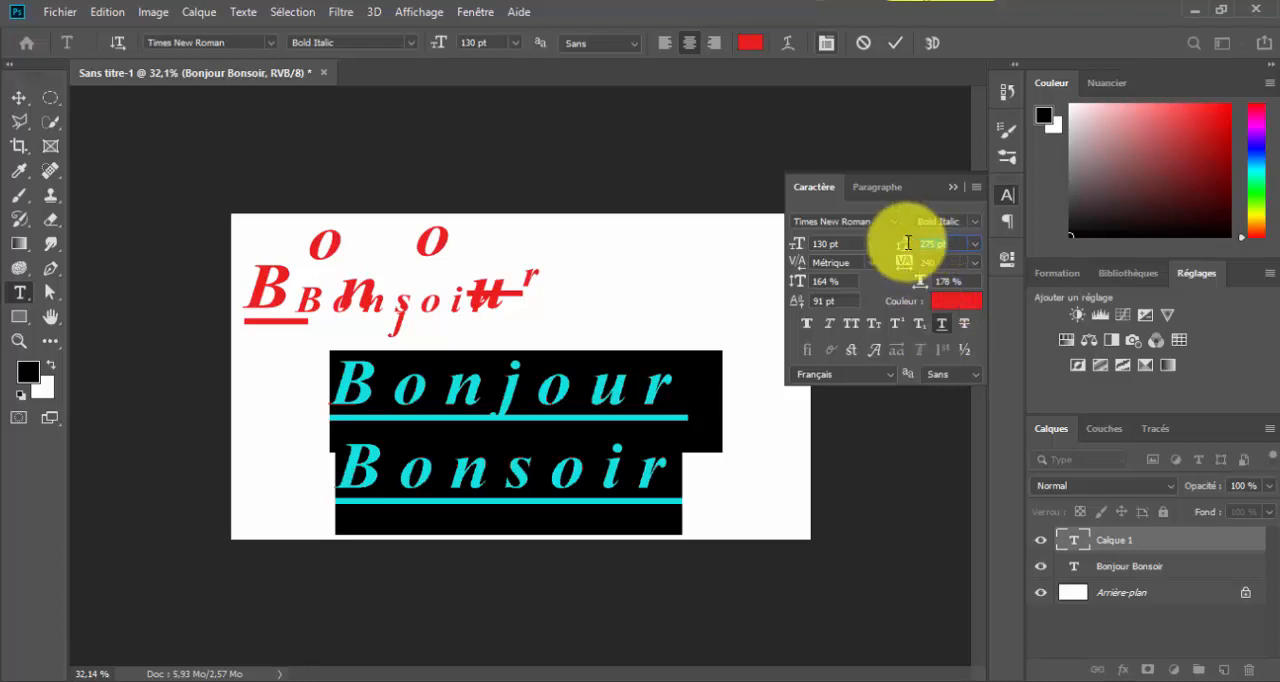
{"action": "left_click_drag", "start_coordinate": [906, 243], "coordinate": [563, 497]}
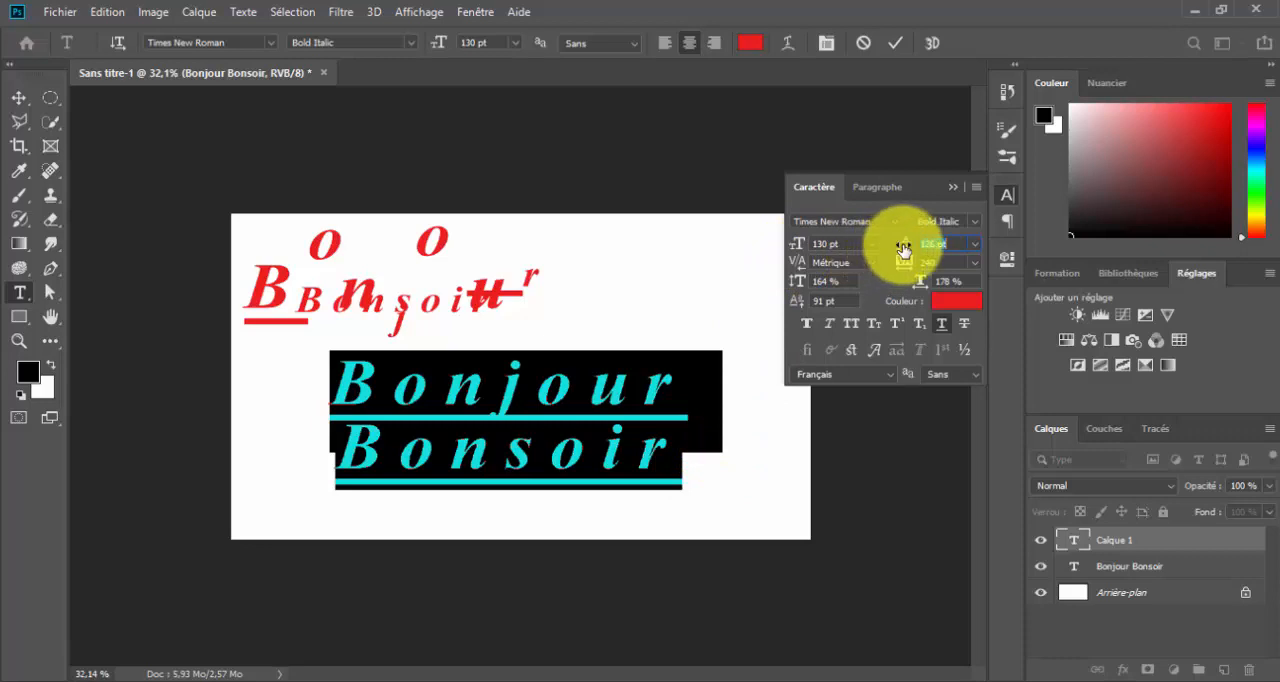
{"action": "left_click_drag", "start_coordinate": [910, 244], "coordinate": [819, 270]}
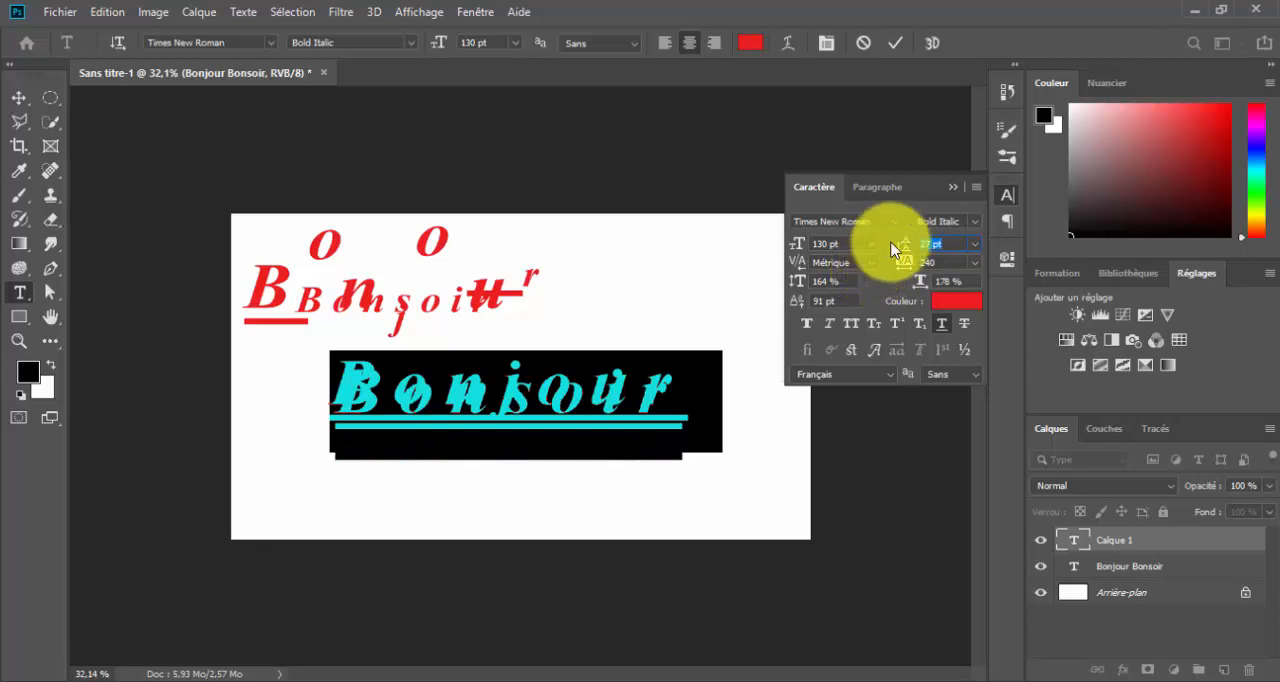
Increase the leading of the two selected lines to 217 pt and commit the text
{"action": "left_click_drag", "start_coordinate": [901, 245], "coordinate": [1080, 254]}
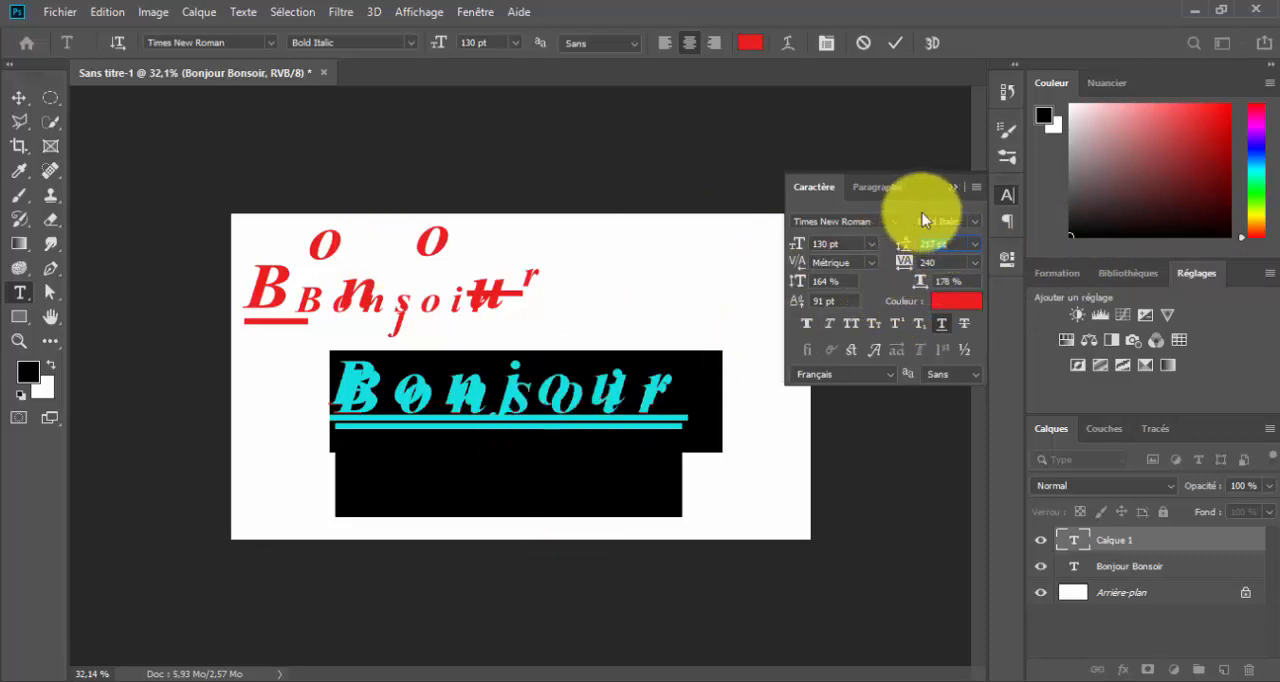
{"action": "left_click", "coordinate": [957, 184]}
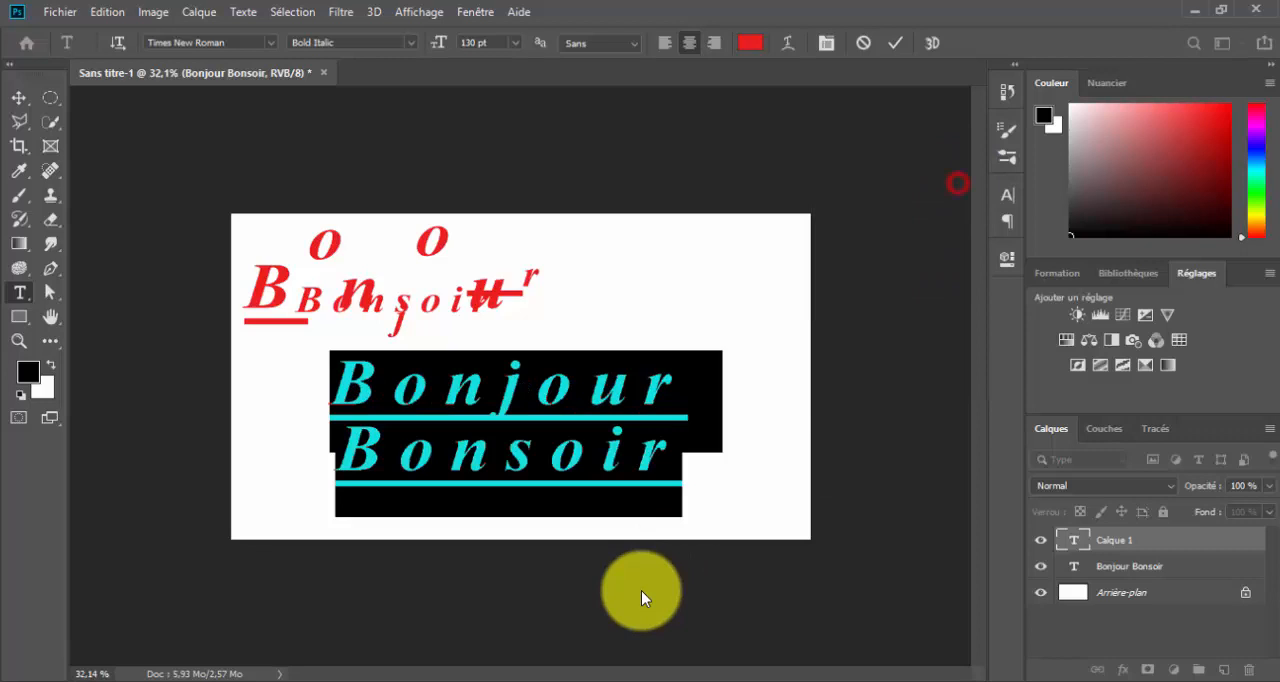
{"action": "left_click", "coordinate": [618, 453]}
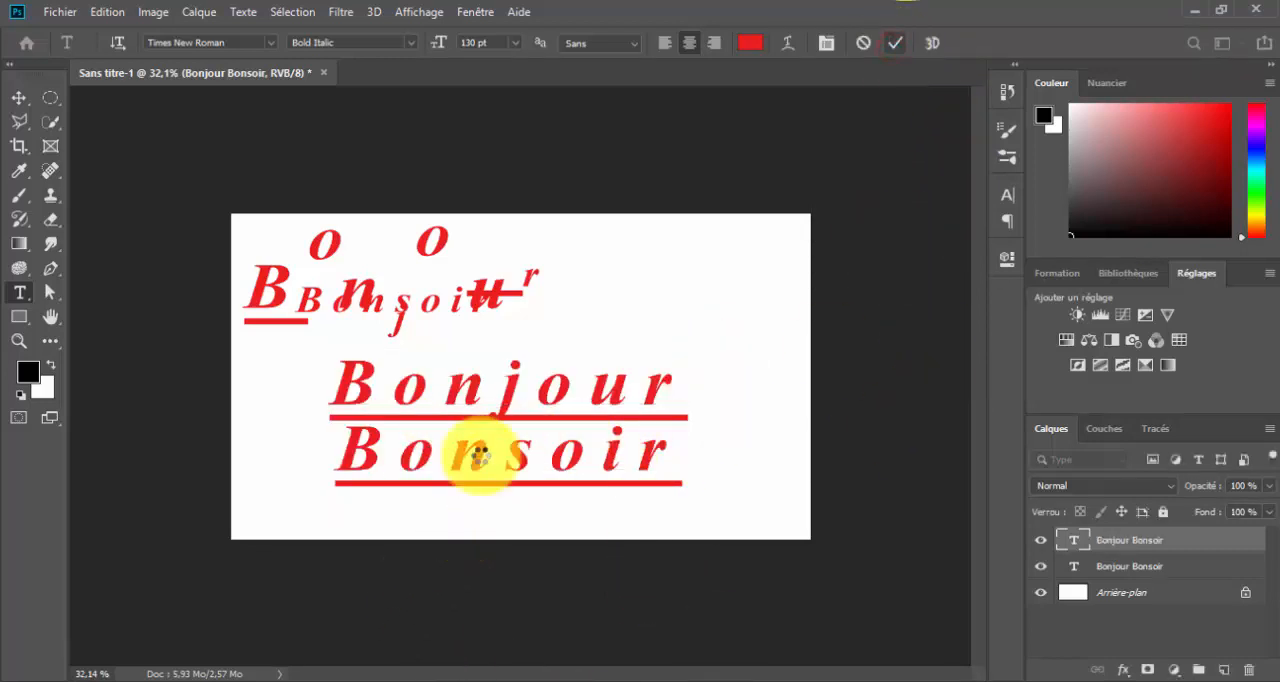
{"action": "left_click", "coordinate": [757, 582]}
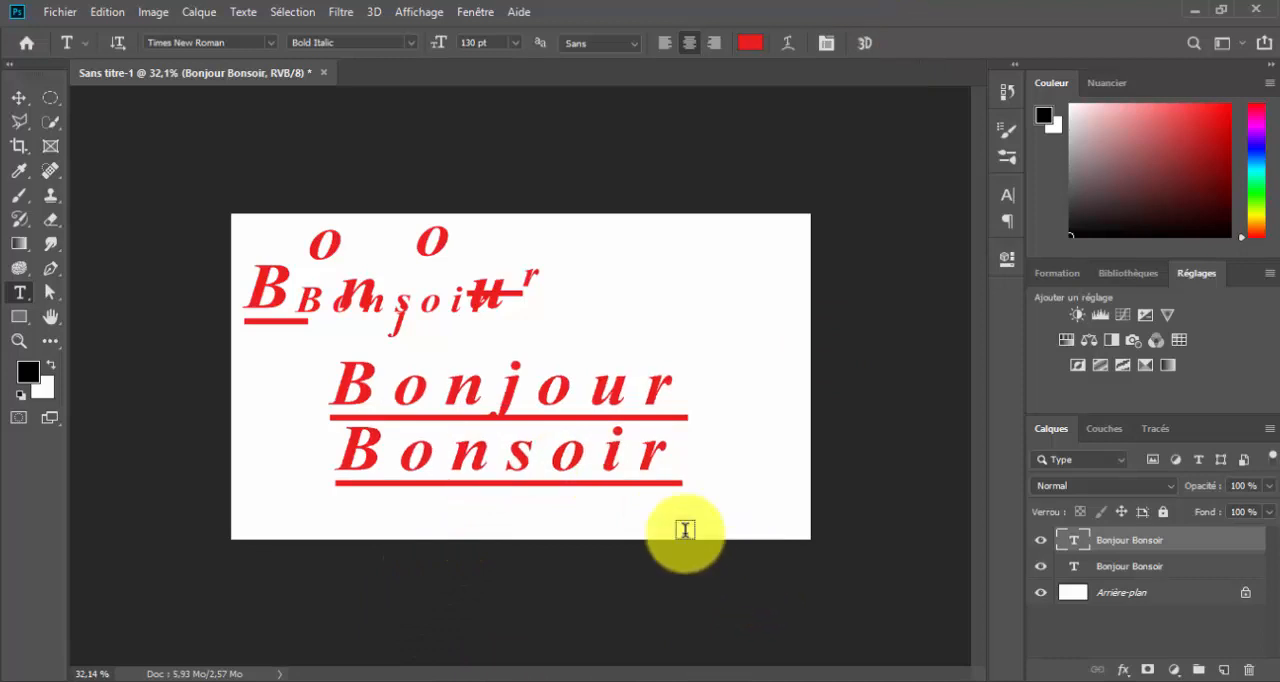